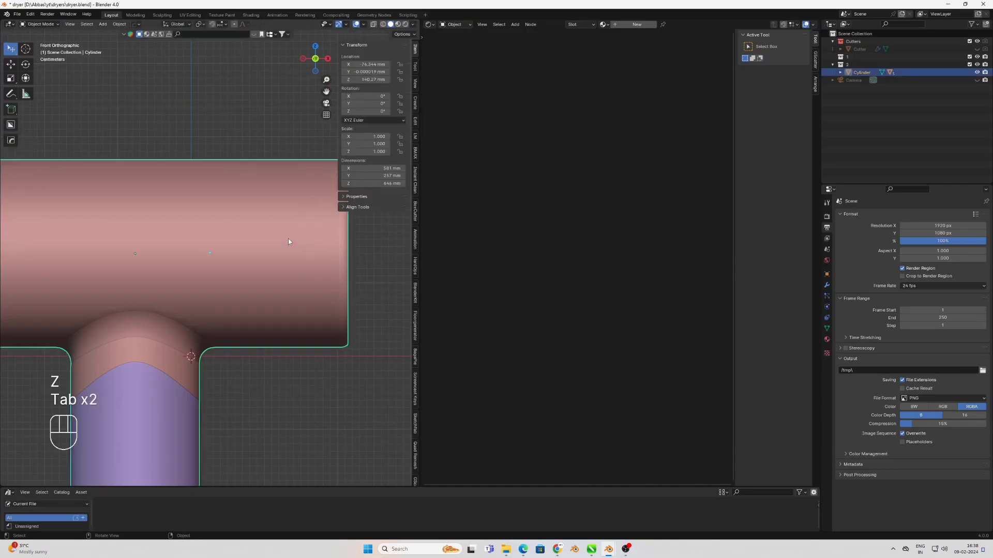
Slide the edge loop near the barrel's front end, and add another edge loop just beside the rear vents
shift+middle_drag(273, 243, 317, 242)
scroll(284, 250, down, 2)
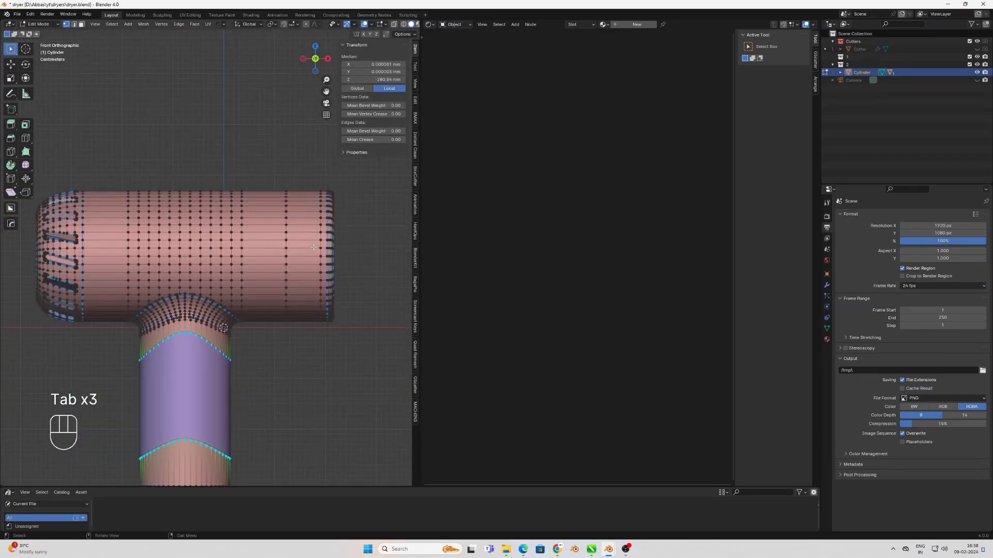
key(2)
key(g)
key(g)
click(305, 239)
key(ctrl+r)
click(101, 261)
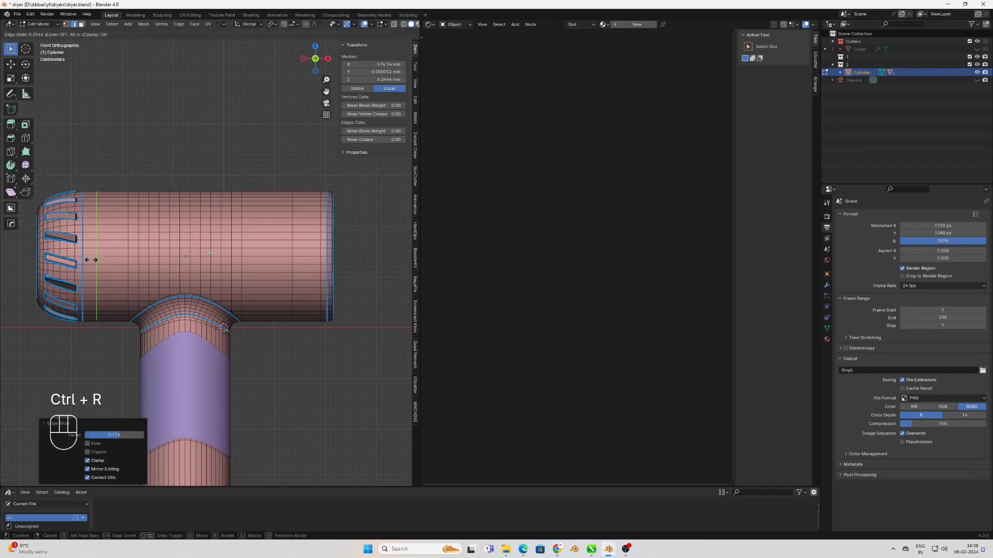
click(91, 259)
Bevel the two edge loops around the barrel into very narrow face strips
alt+shift+click(293, 252)
scroll(279, 262, up, 6)
key(ctrl+b)
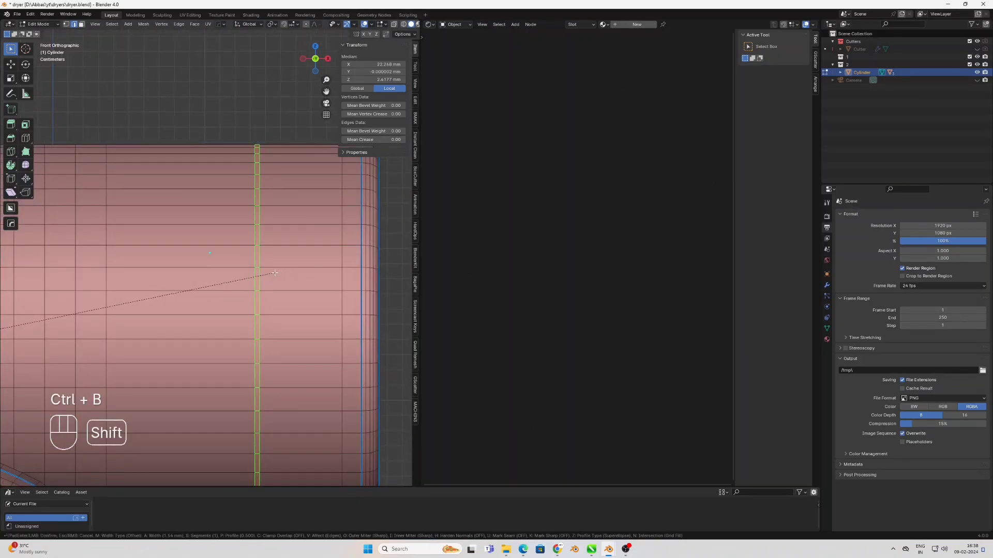
shift+click(265, 275)
Extrude the narrow barrel strips inward along their normals to form two thin seam grooves
key(3)
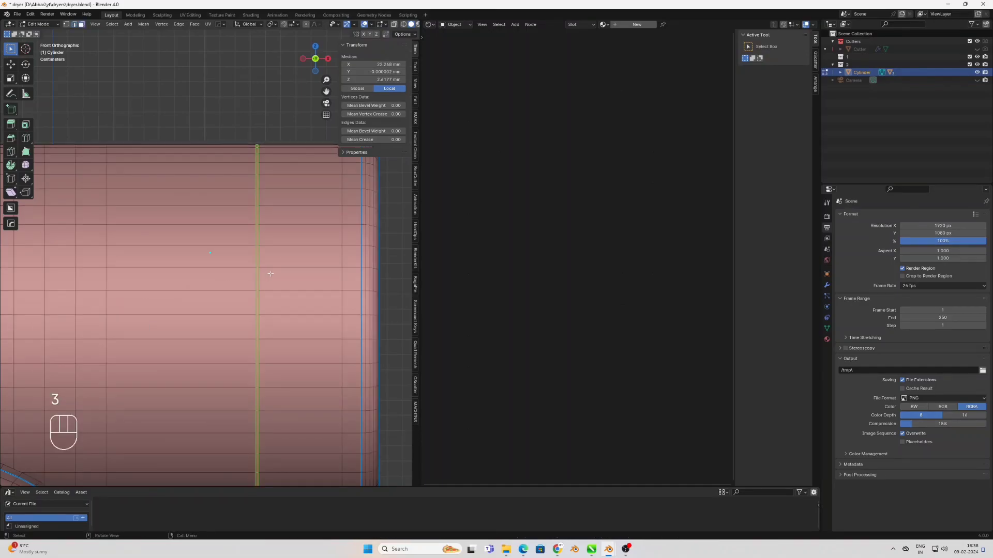
scroll(267, 275, down, 6)
shift+middle_drag(238, 243, 265, 238)
right_click(266, 237)
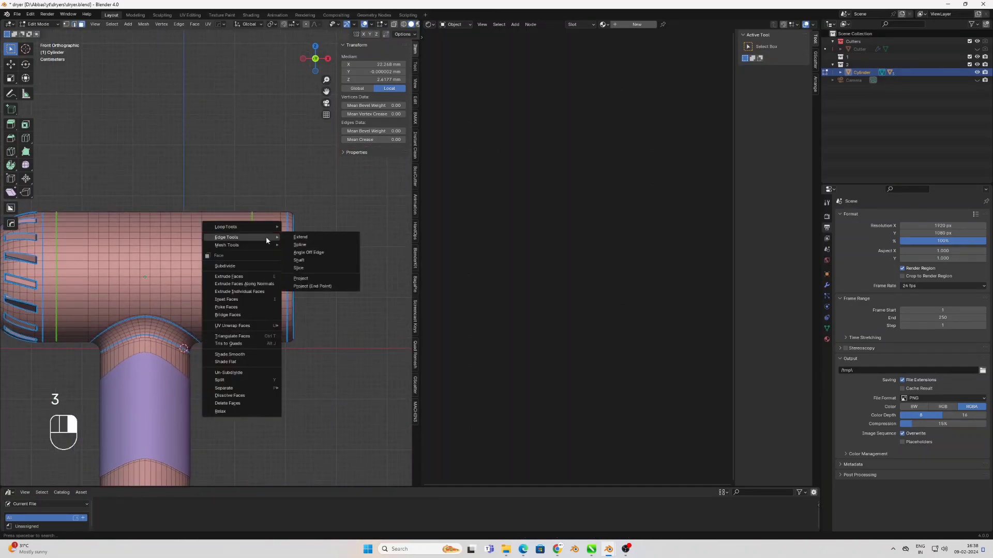
click(245, 283)
right_click(248, 299)
key(Tab)
scroll(206, 321, down, 4)
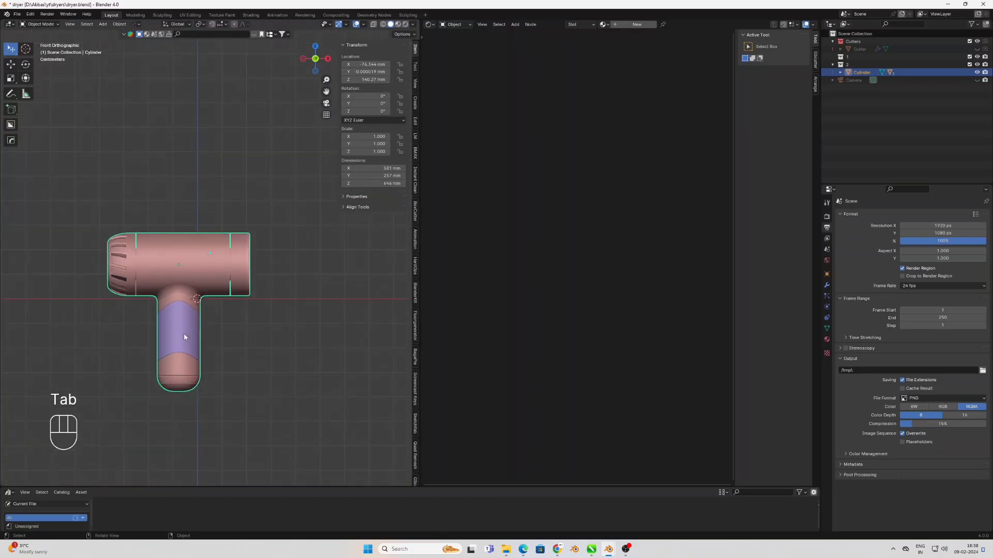
Bevel the curved edge loop across the middle of the purple handle sleeve into a narrow strip
shift+middle_drag(184, 333, 209, 263)
scroll(220, 232, up, 5)
shift+middle_drag(235, 104, 208, 260)
click(206, 222)
key(Tab)
scroll(215, 215, up, 1)
key(2)
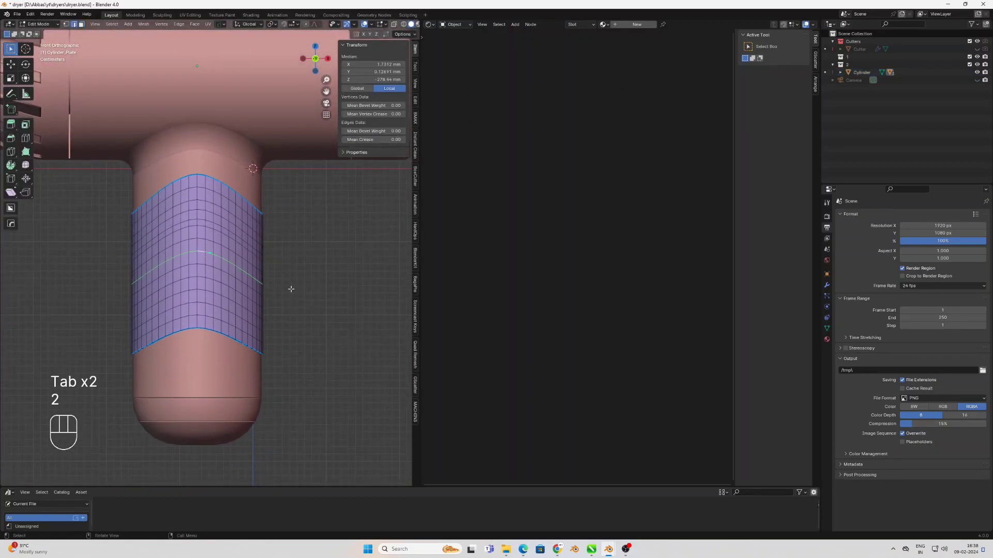
key(ctrl+b)
click(298, 293)
Extrude the handle sleeve's narrow strip inward along its normals to form a curved groove
key(3)
right_click(298, 290)
click(298, 290)
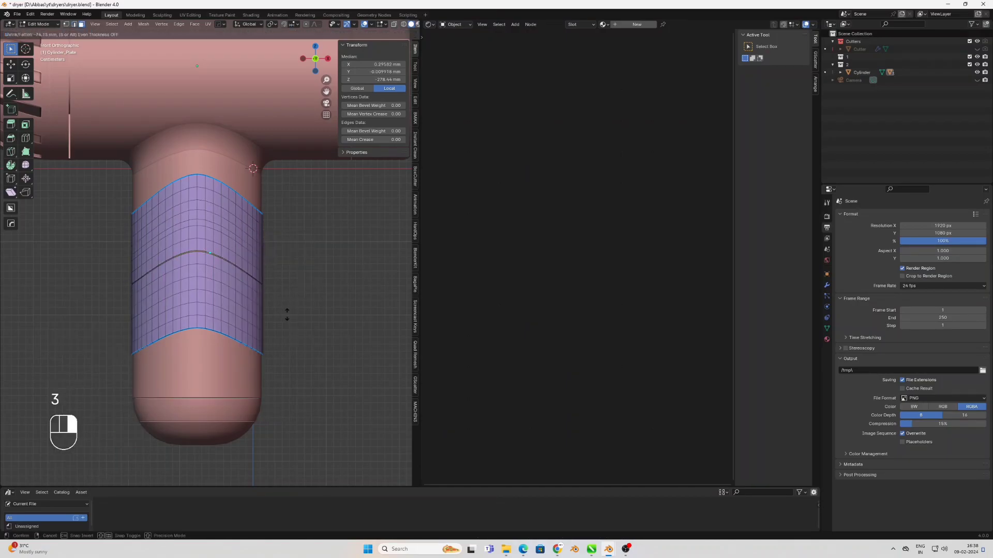
click(286, 311)
key(Tab)
click(292, 298)
scroll(163, 304, down, 4)
Switch the viewport to rendered shading and view the dryer from its nozzle side
shift+middle_drag(182, 303, 175, 332)
key(z)
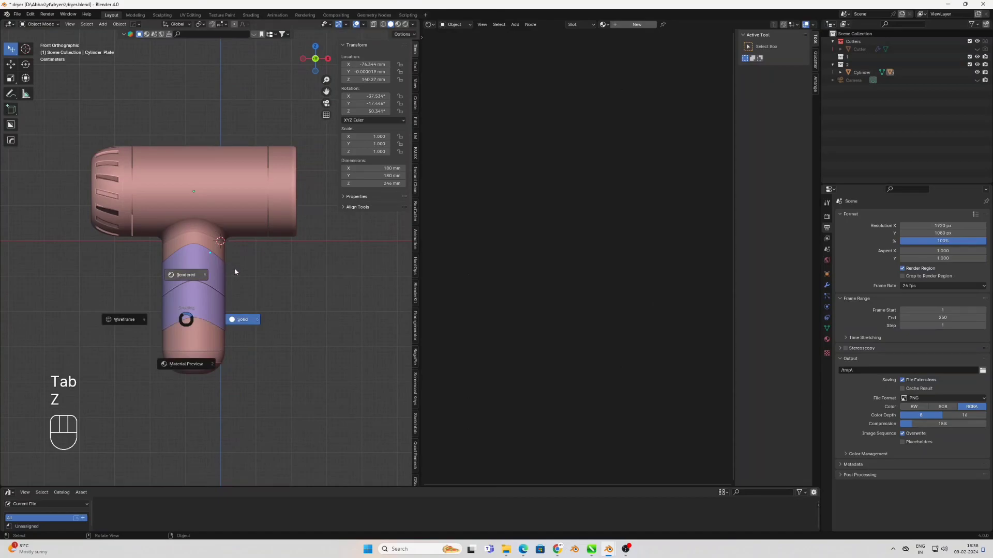
click(235, 268)
mouse_move(259, 285)
shift+middle_down()
mouse_move(220, 310)
mouse_move(270, 303)
mouse_move(212, 302)
mouse_move(281, 277)
mouse_move(253, 310)
shift+middle_up()
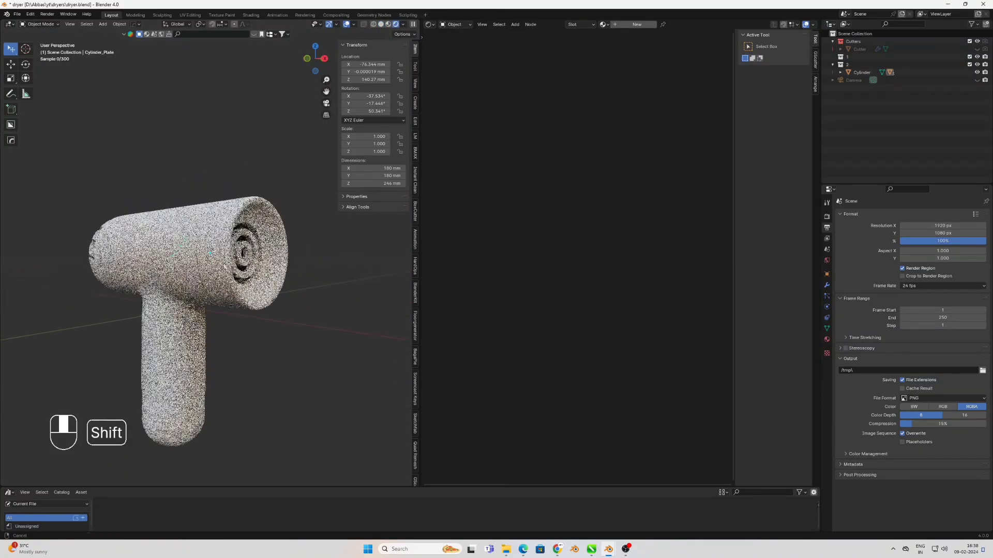
Create a new material for the dryer body and set its base color to white with a Value of 1.000
click(236, 232)
click(637, 24)
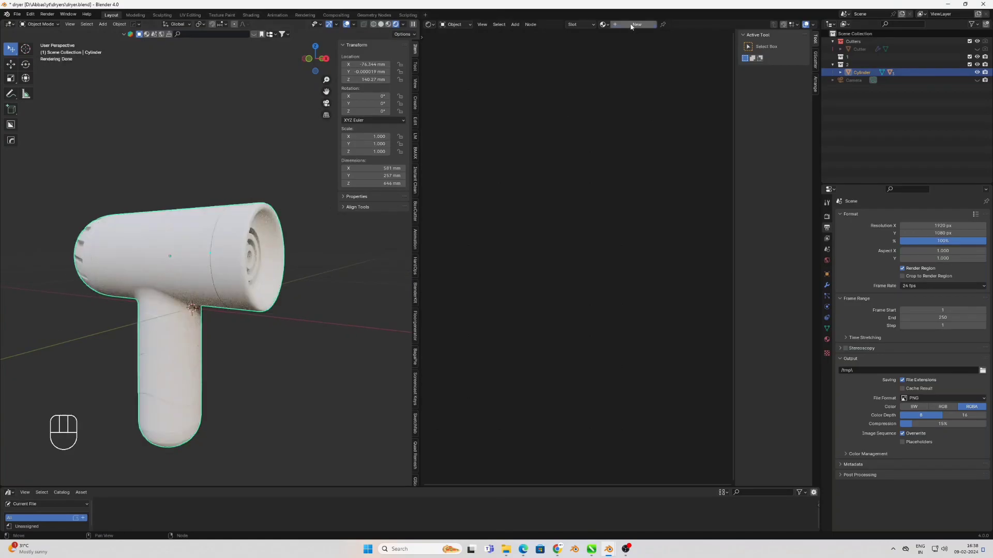
click(552, 264)
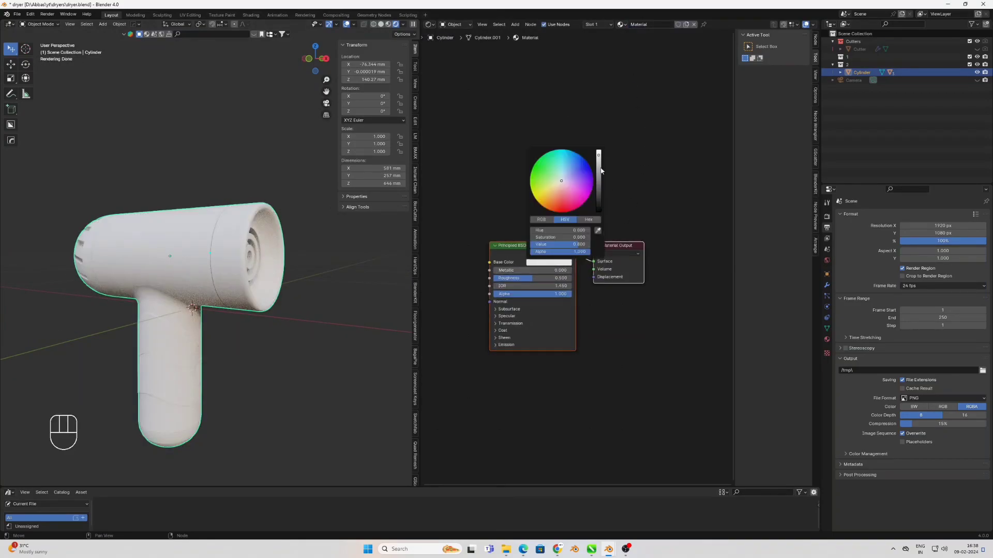
scroll(516, 280, up, 2)
scroll(462, 379, up, 1)
Set the body material's specular IOR Level to 1.000
middle_drag(463, 379, 532, 354)
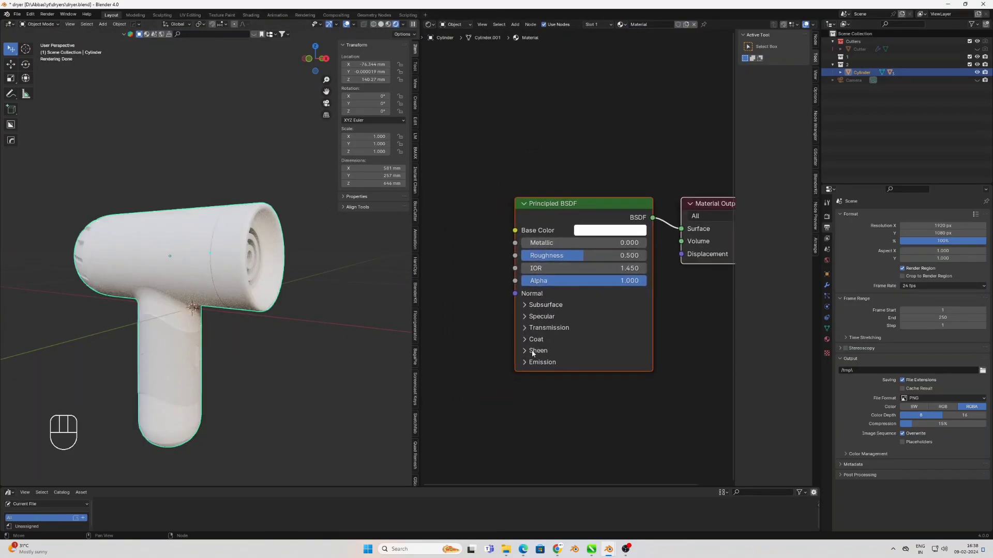
click(535, 306)
click(526, 306)
click(532, 317)
drag(560, 346, 636, 345)
middle_drag(300, 257, 343, 258)
Lower the body material's roughness to 0.186
scroll(344, 257, up, 3)
drag(603, 256, 545, 256)
middle_drag(336, 257, 306, 258)
click(644, 231)
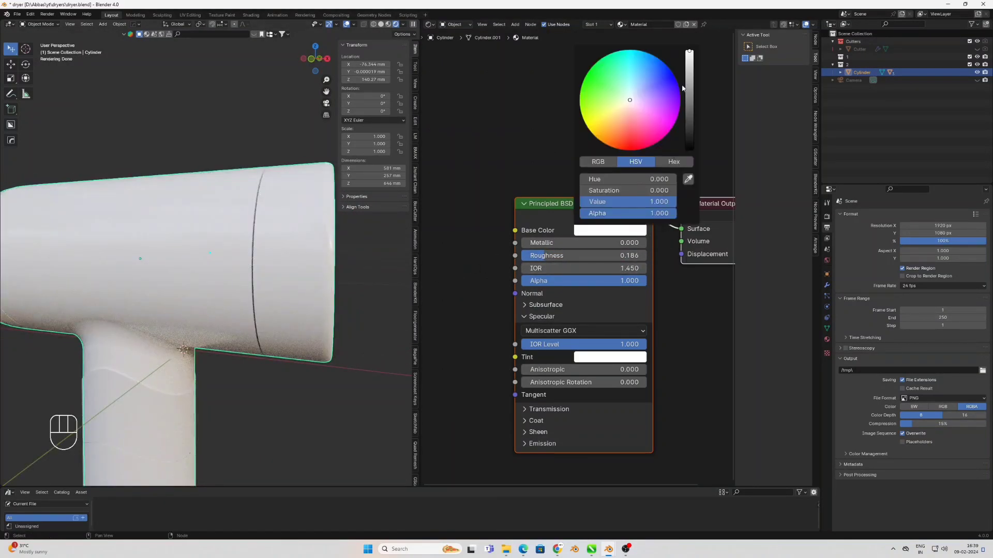
scroll(318, 227, down, 2)
middle_drag(316, 232, 304, 235)
Add a Noise Texture node with Mapping and Texture Coordinate nodes feeding its vector input
middle_drag(477, 332, 606, 321)
key(shift+a)
text(noise)
key(Return)
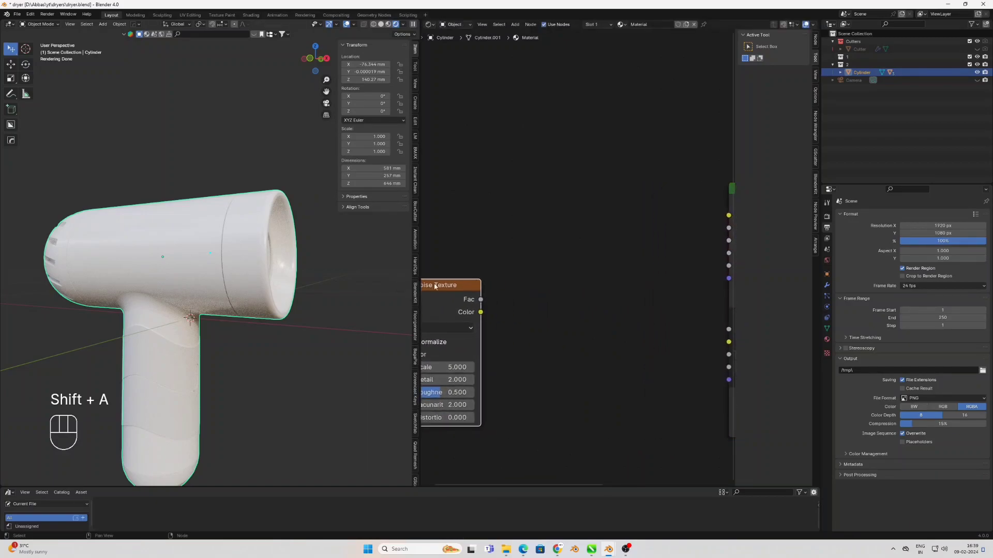
click(542, 286)
key(ctrl+t)
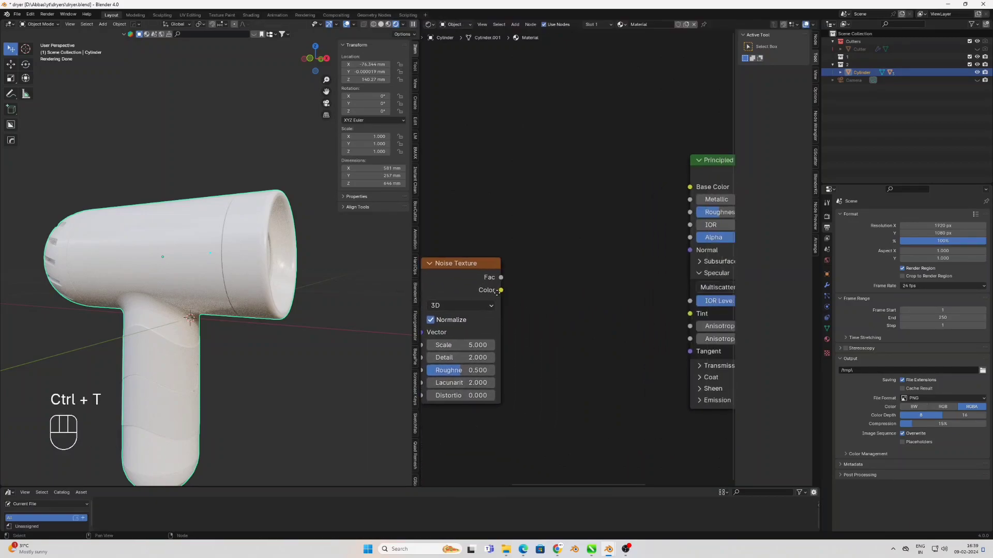
Add a Bump node before the Principled BSDF and connect the noise Color output to its Height
middle_drag(493, 285, 561, 306)
key(shift+a)
text(bump)
key(Return)
click(578, 308)
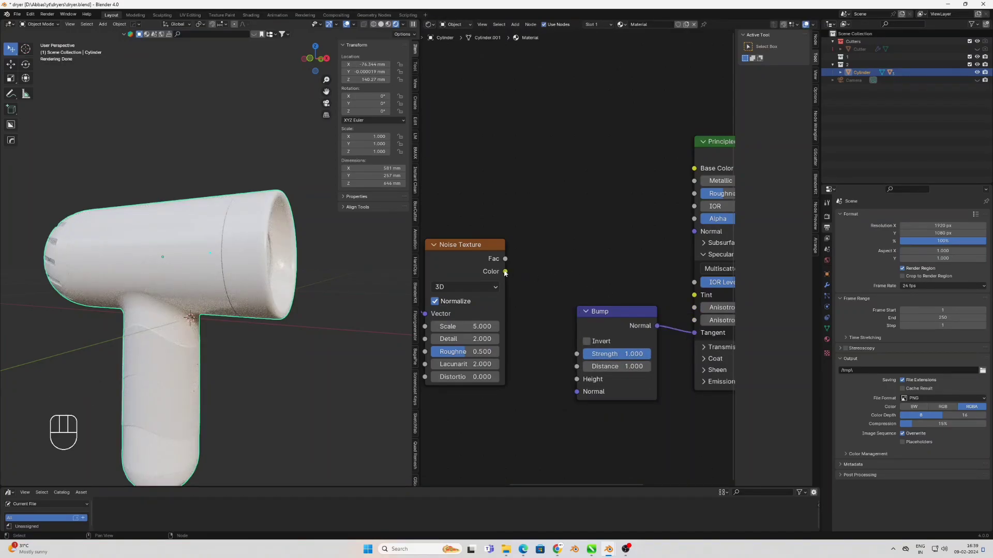
drag(579, 384, 579, 383)
Preview the noise on the body, setting the Noise Texture scale to 89.3 and the Mapping scale to 3 on all axes
ctrl+shift+click(478, 245)
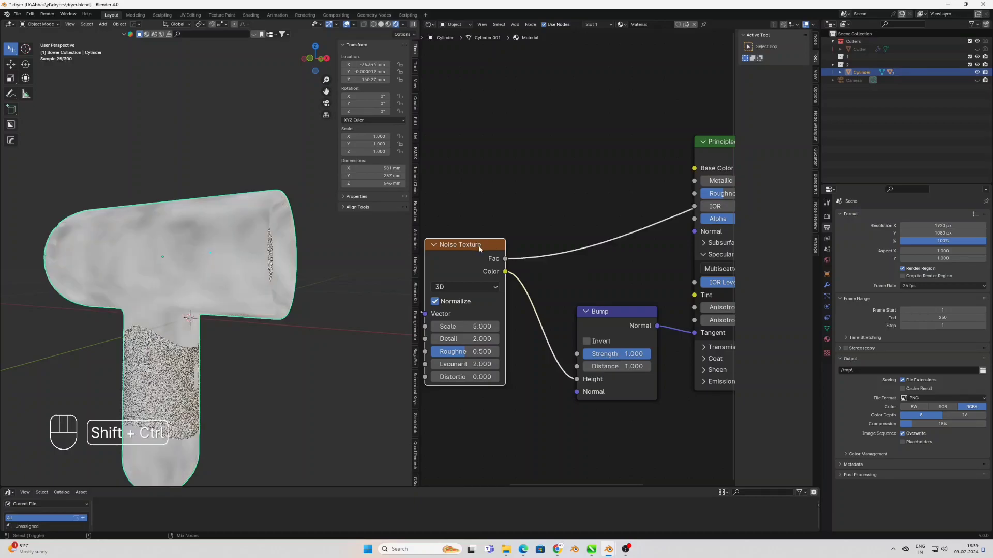
middle_drag(210, 293, 248, 319)
scroll(249, 322, up, 1)
shift+middle_drag(315, 330, 342, 333)
middle_drag(495, 339, 639, 314)
drag(614, 306, 591, 314)
drag(506, 403, 506, 405)
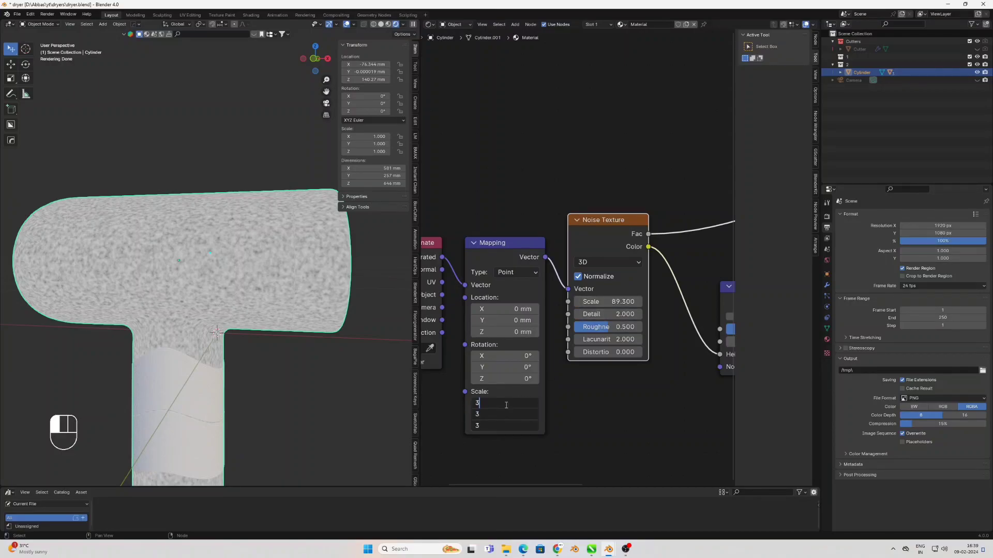
key(Return)
Preview the full shader again and reroute the Bump output from Tangent to the Principled BSDF's Normal input
middle_drag(609, 324, 420, 321)
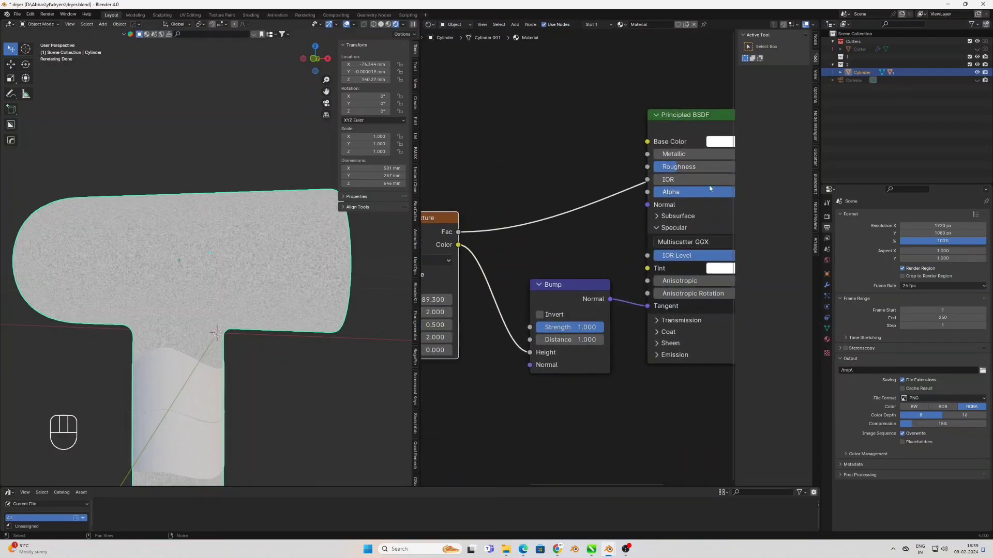
scroll(710, 188, down, 2)
ctrl+shift+click(555, 292)
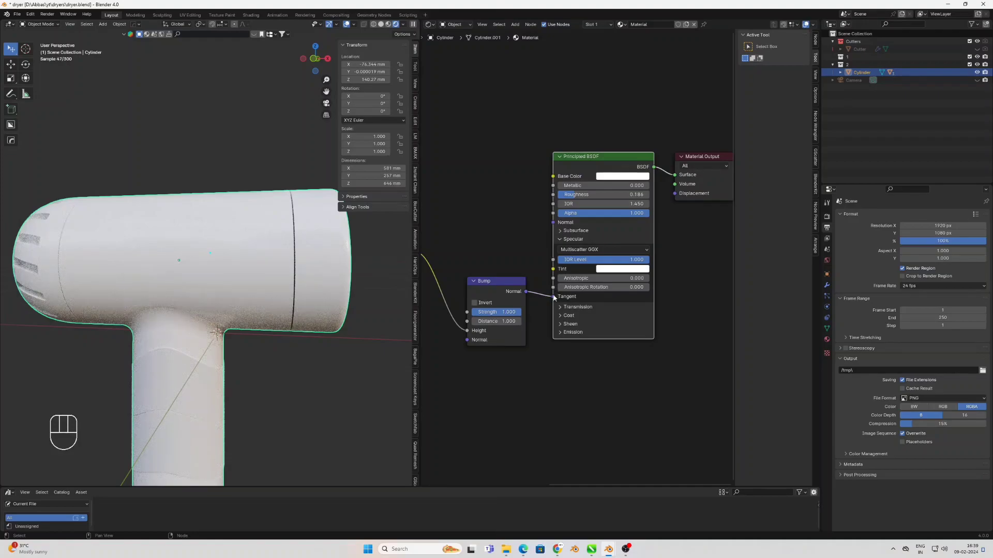
drag(550, 226, 553, 223)
scroll(377, 269, up, 3)
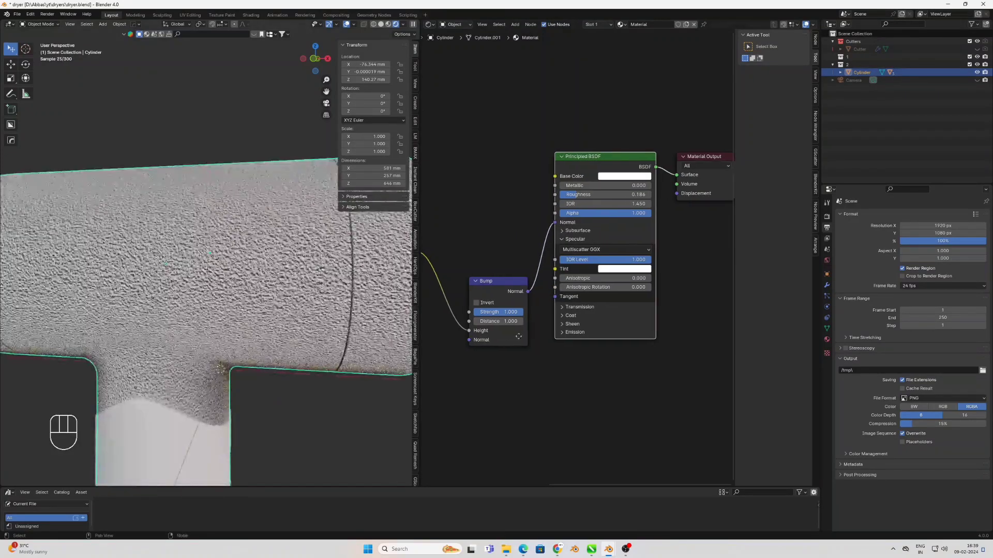
Set the Bump node's Strength and Distance to 0.1
middle_drag(498, 324, 581, 325)
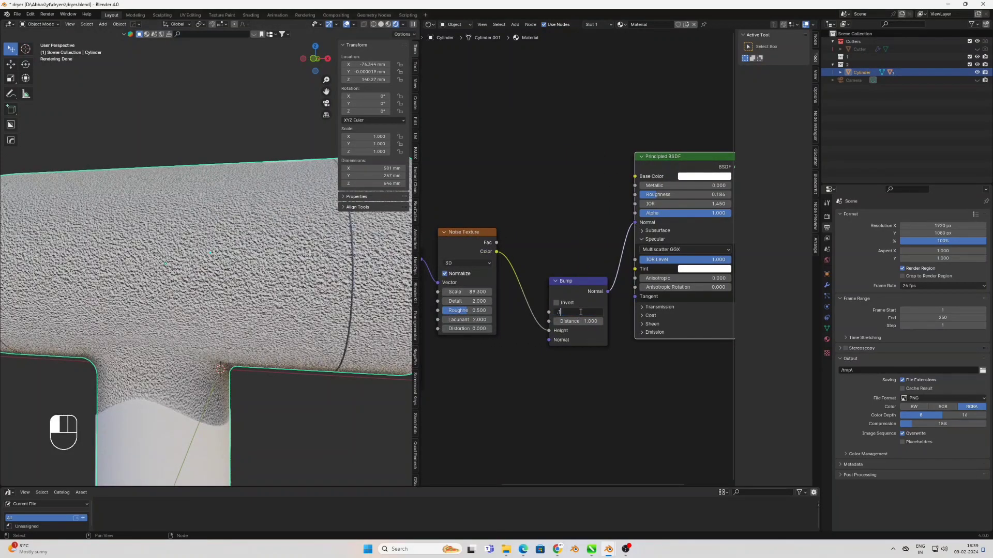
key(Return)
middle_drag(128, 302, 300, 282)
scroll(242, 282, down, 4)
Select the face loop around the barrel's nozzle rim in edit mode and grow the selection
shift+middle_drag(300, 282, 158, 268)
key(Tab)
key(Tab)
key(Tab)
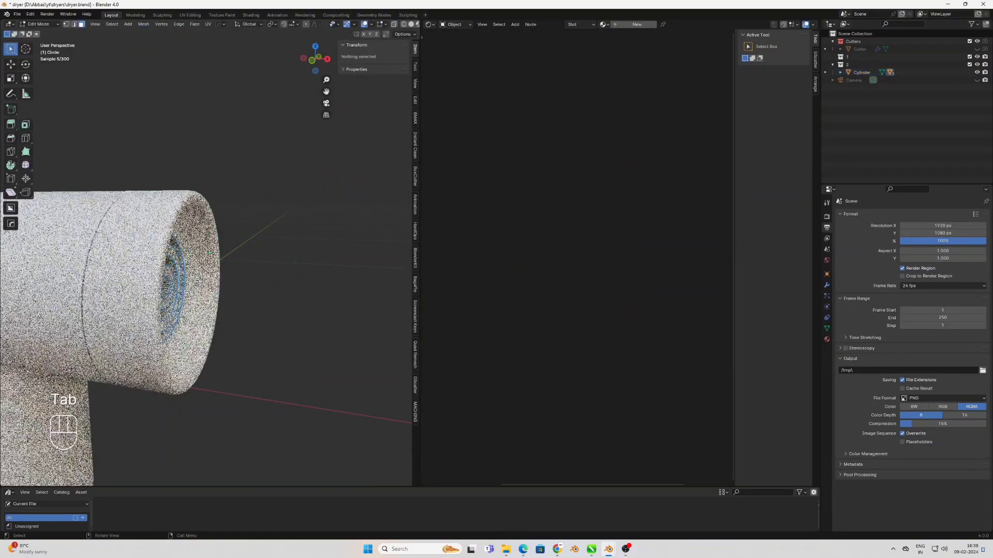
alt+click(155, 275)
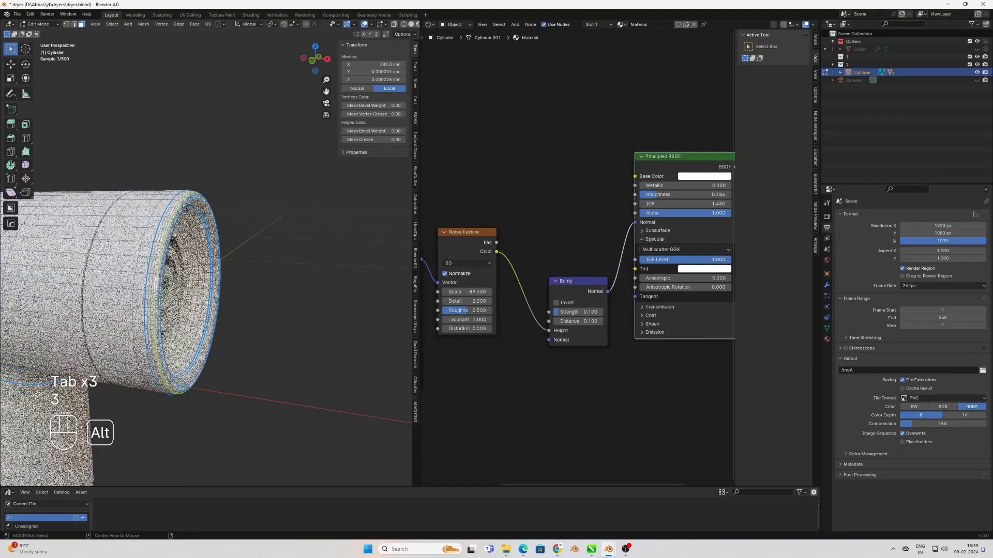
key(ctrl+KP_Add)
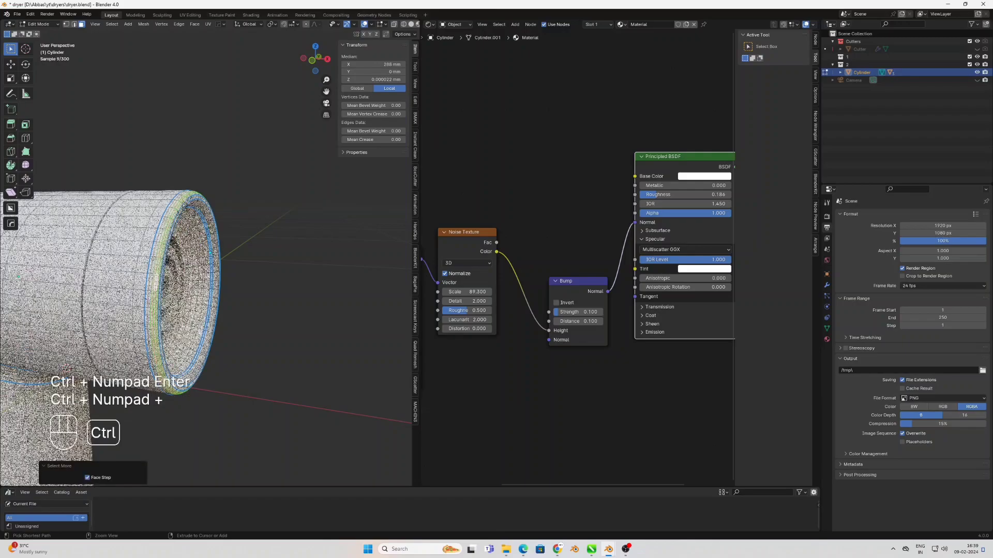
key(ctrl+KP_Add)
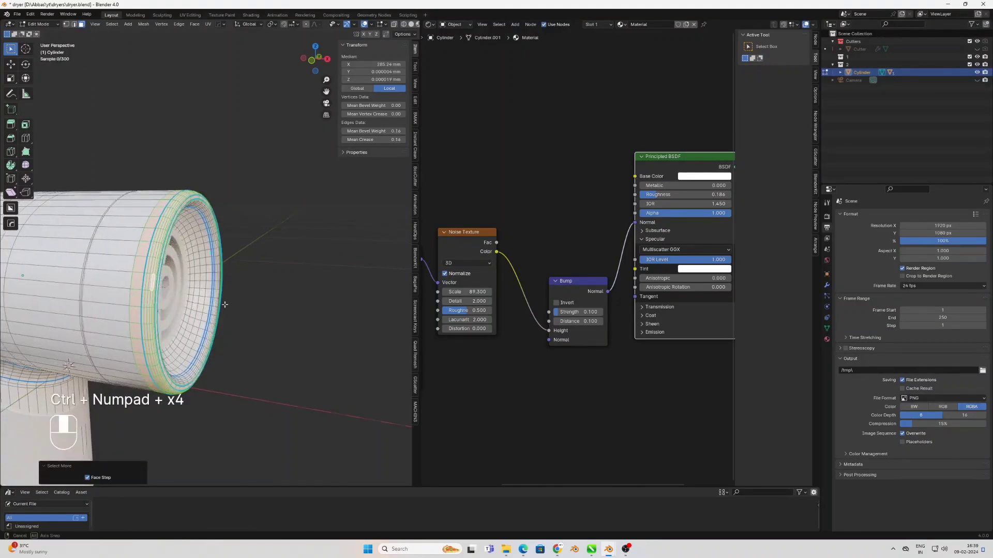
Add further face loops on the nozzle's inner wall to the selection
middle_drag(226, 305, 189, 295)
scroll(207, 279, up, 3)
alt+shift+click(263, 258)
alt+shift+click(250, 270)
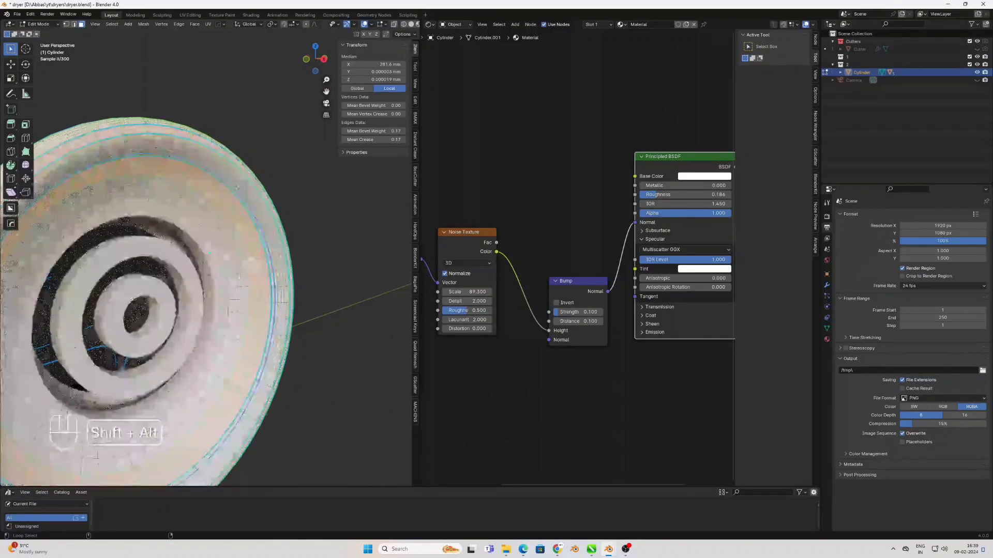
middle_drag(248, 291, 209, 283)
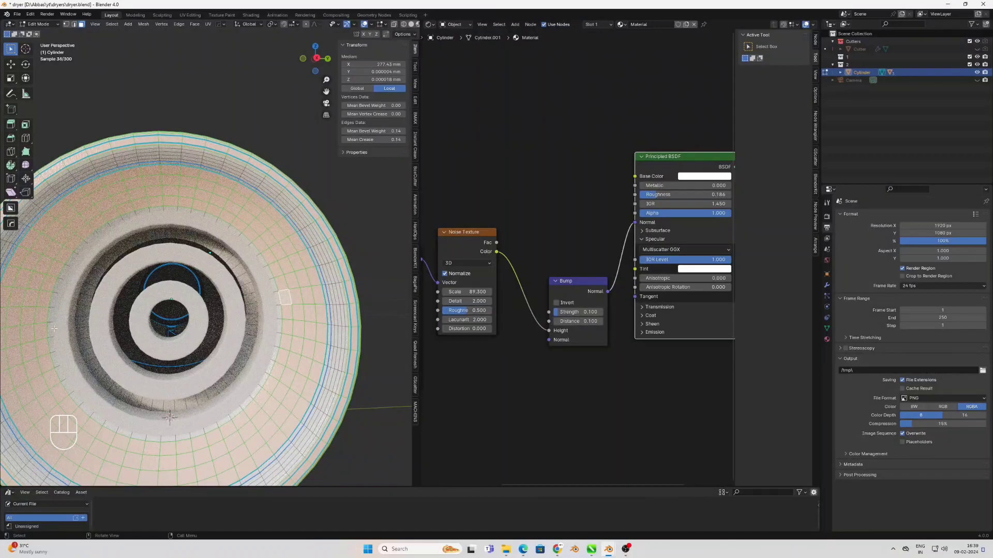
alt+shift+click(25, 326)
alt+shift+click(38, 327)
scroll(37, 326, down, 2)
scroll(37, 326, down, 1)
middle_drag(38, 327, 82, 327)
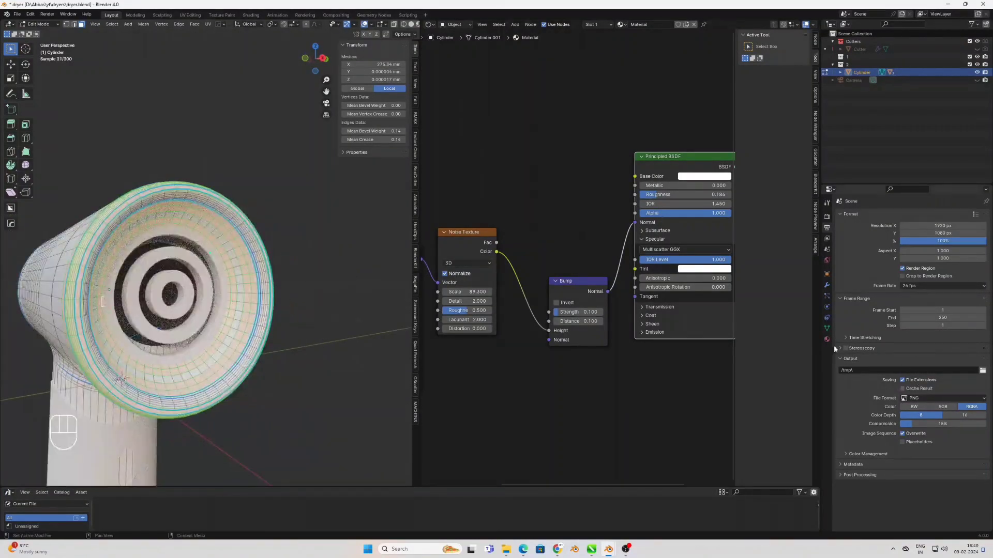
Assign a new second material to the selected nozzle faces and set its base color to near black, Value 0.012
click(828, 340)
click(985, 215)
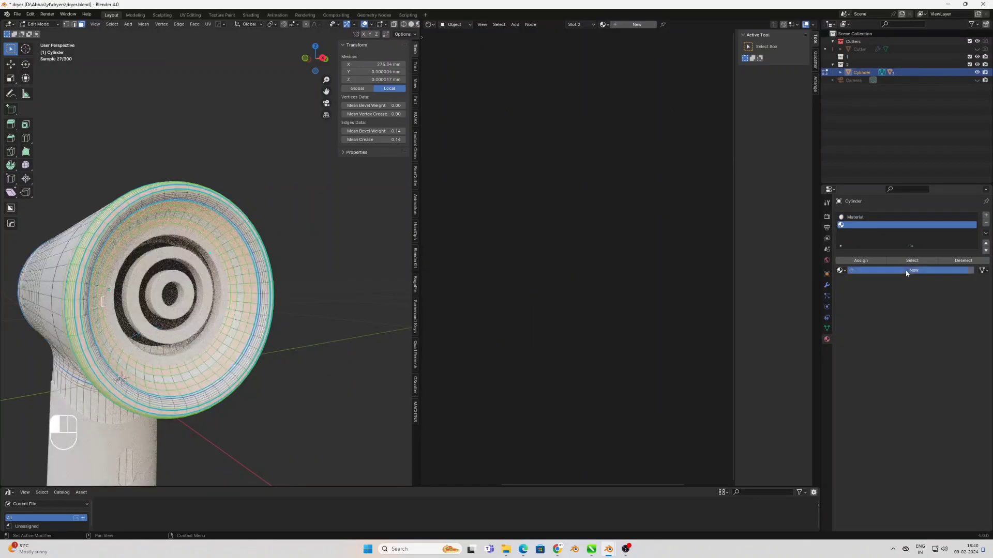
click(906, 270)
key(Tab)
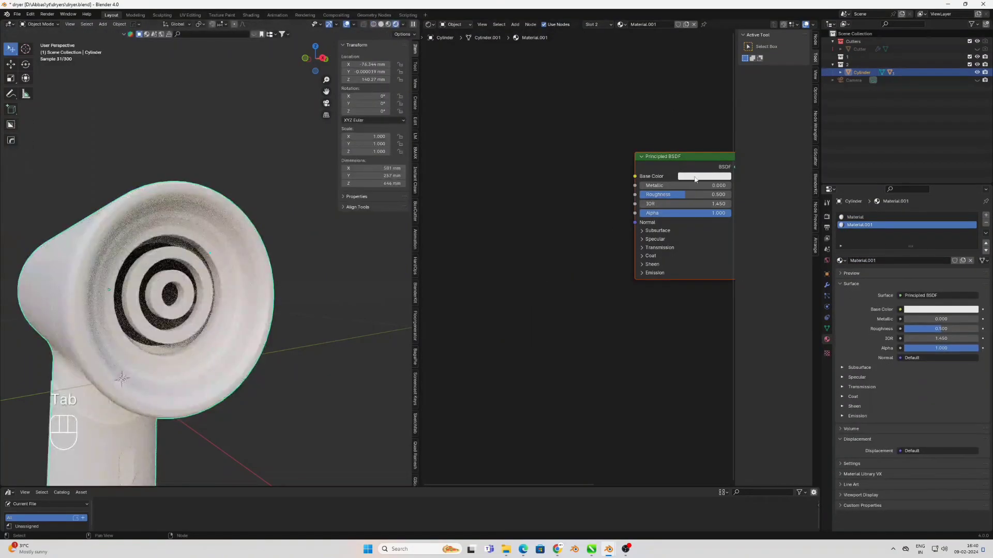
click(694, 177)
click(767, 114)
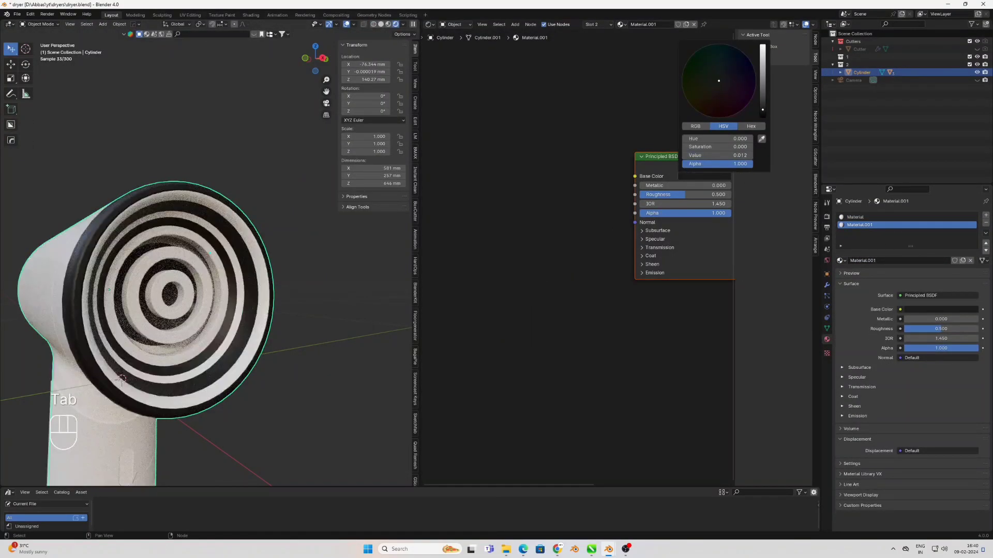
Add the remaining white face loops inside the nozzle rim to the selection in solid shading and assign Material.001 to them
middle_drag(252, 282, 235, 321)
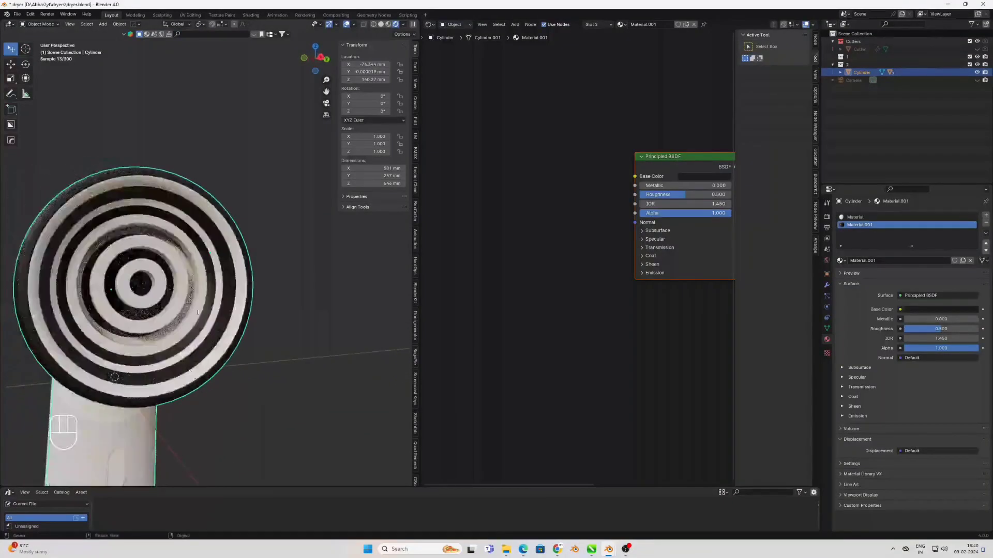
key(Tab)
scroll(207, 264, up, 2)
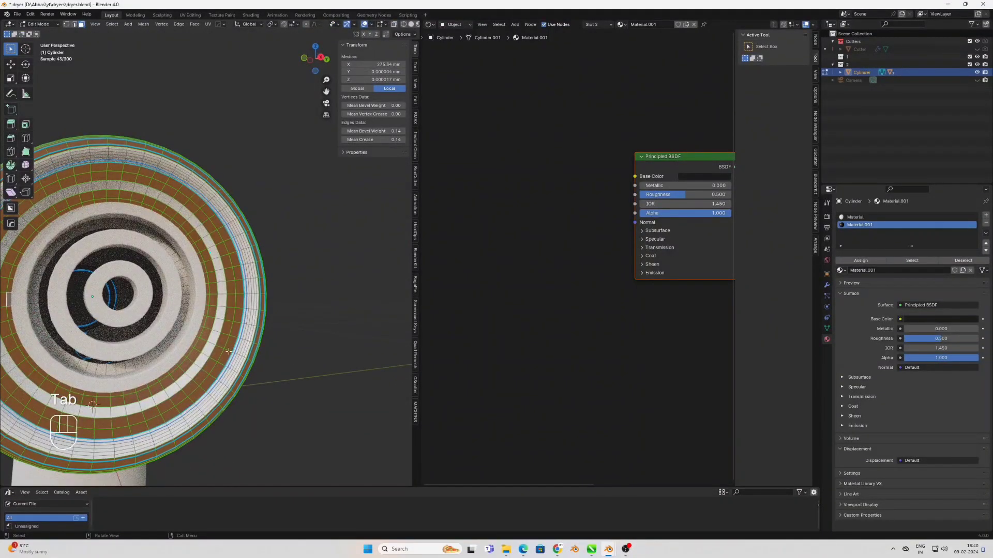
scroll(236, 351, up, 2)
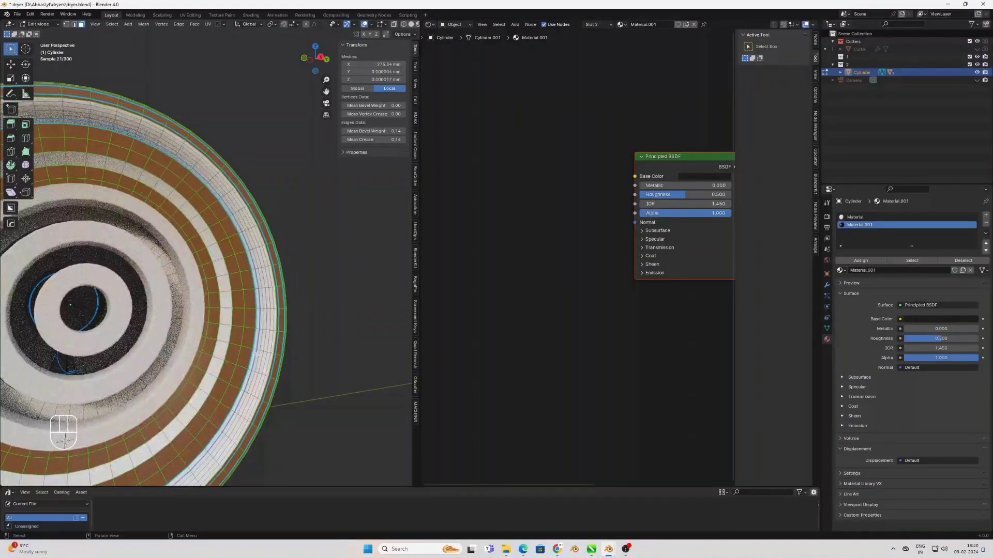
alt+shift+click(255, 350)
ctrl+alt+click(263, 351)
key(ctrl+z)
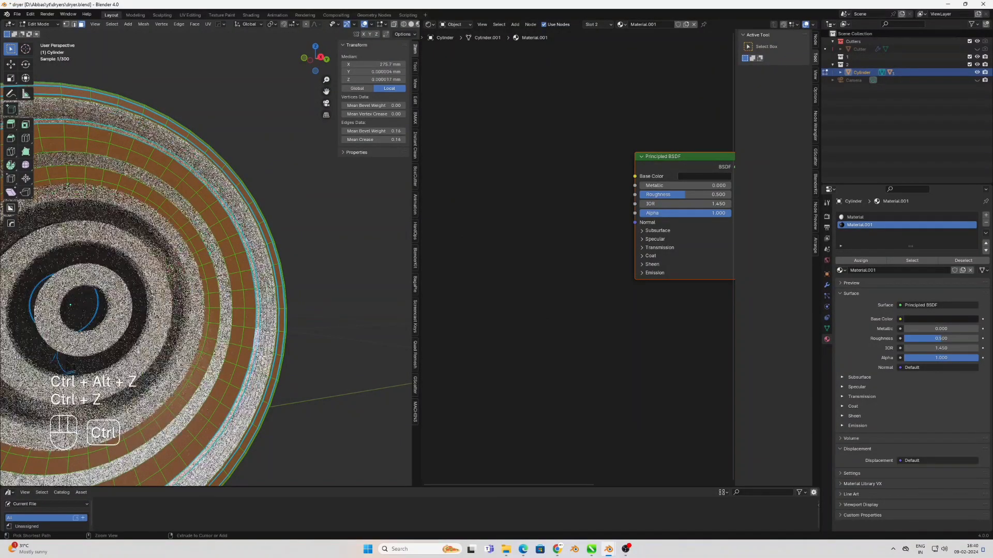
key(z)
click(260, 351)
alt+shift+click(260, 351)
alt+shift+click(261, 353)
alt+shift+click(268, 354)
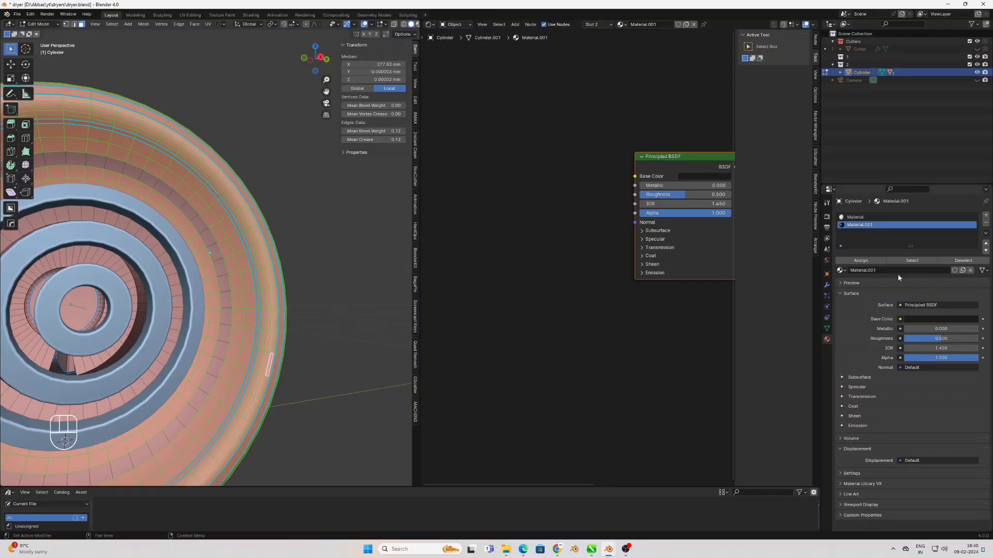
click(849, 265)
key(Tab)
key(z)
click(261, 370)
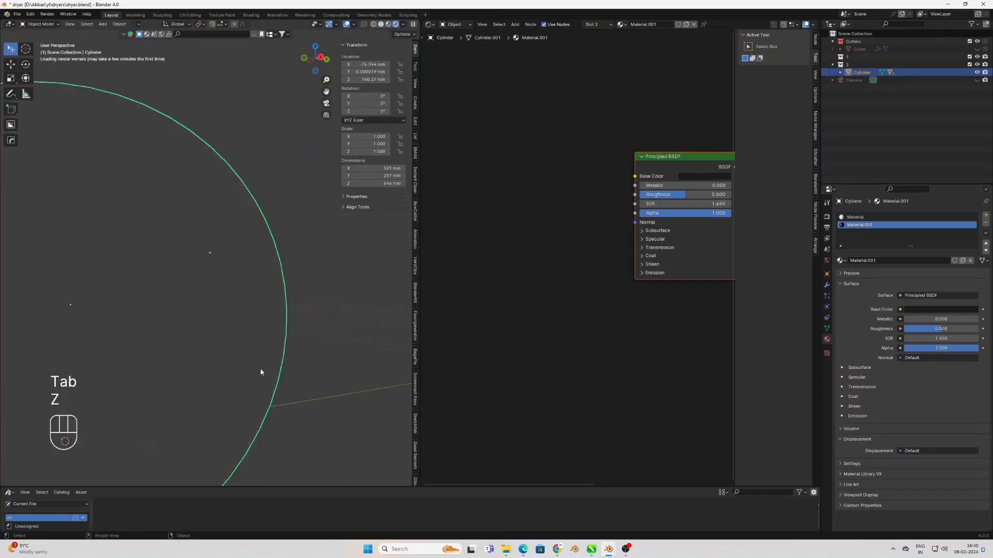
Assign Material.001 to the last white face loop inside the nozzle, around the concentric grille
middle_drag(265, 370, 275, 363)
middle_drag(225, 318, 188, 314)
shift+middle_drag(187, 314, 204, 315)
key(Tab)
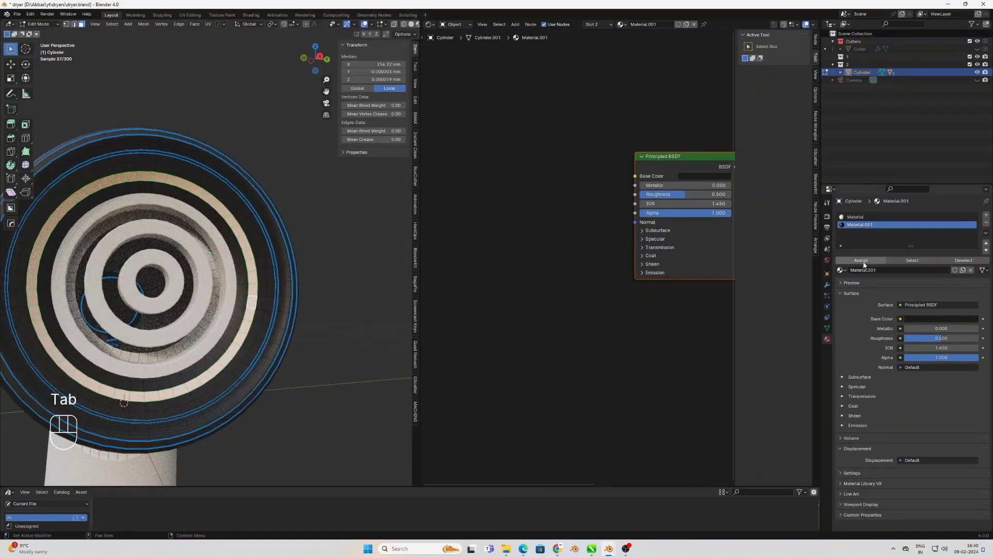
click(861, 261)
key(Tab)
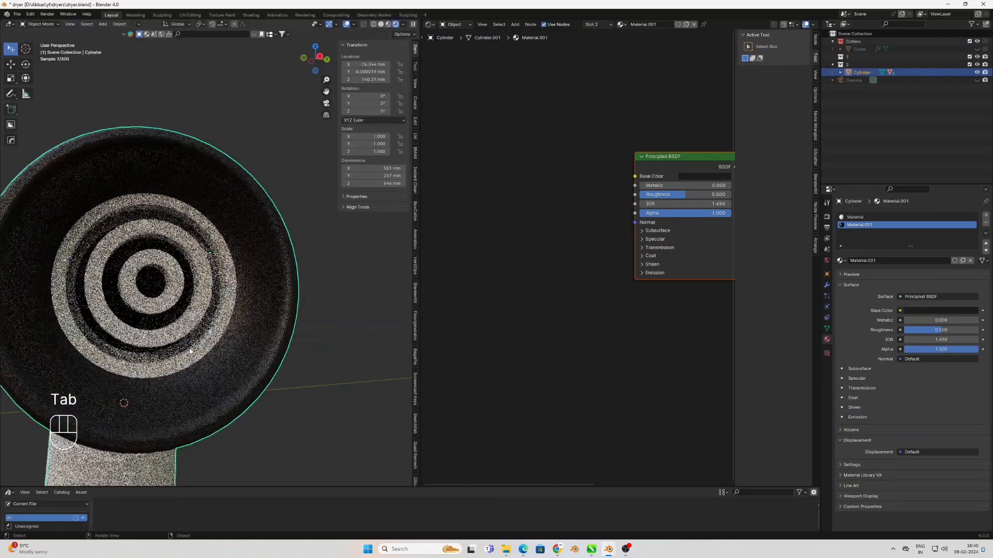
Assign Material.001 to the face loop on the barrel between the rear vent slots and the rear seam
click(174, 324)
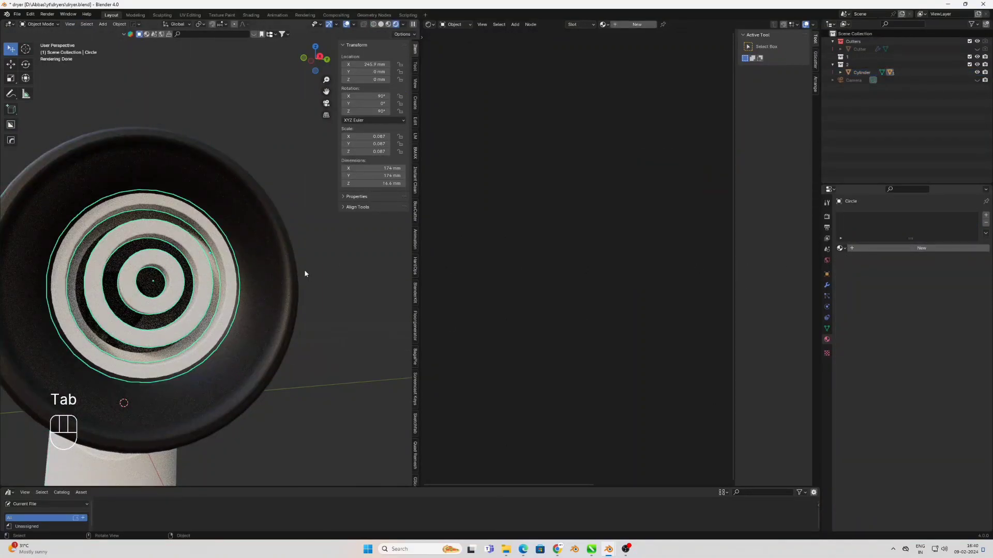
scroll(332, 356, down, 5)
middle_drag(197, 371, 100, 317)
scroll(101, 317, up, 4)
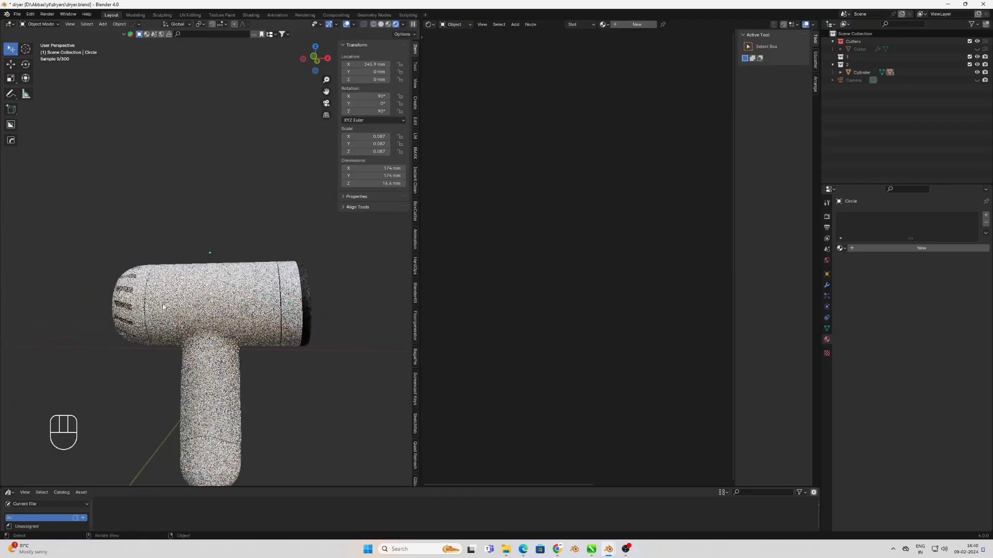
key(Tab)
key(Tab)
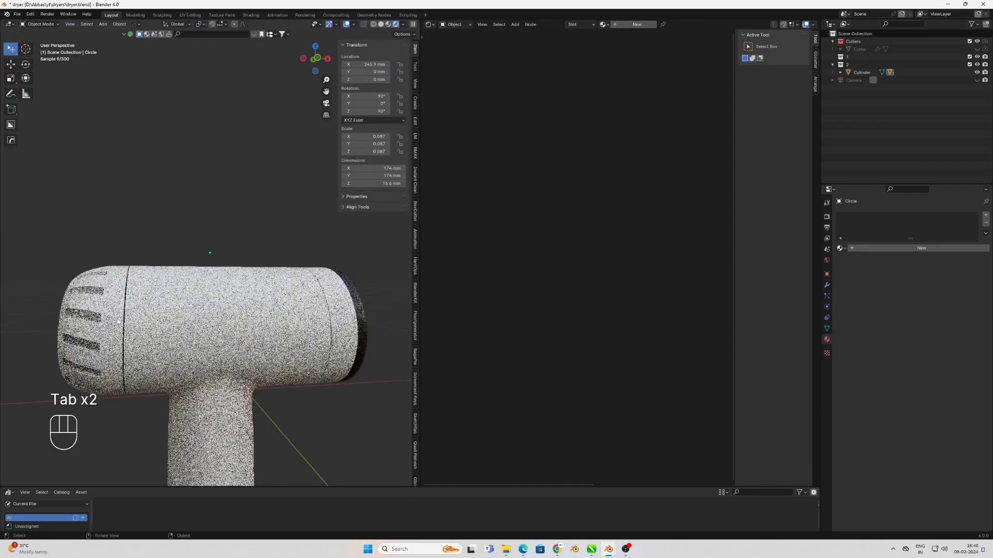
click(116, 317)
key(Tab)
alt+click(116, 306)
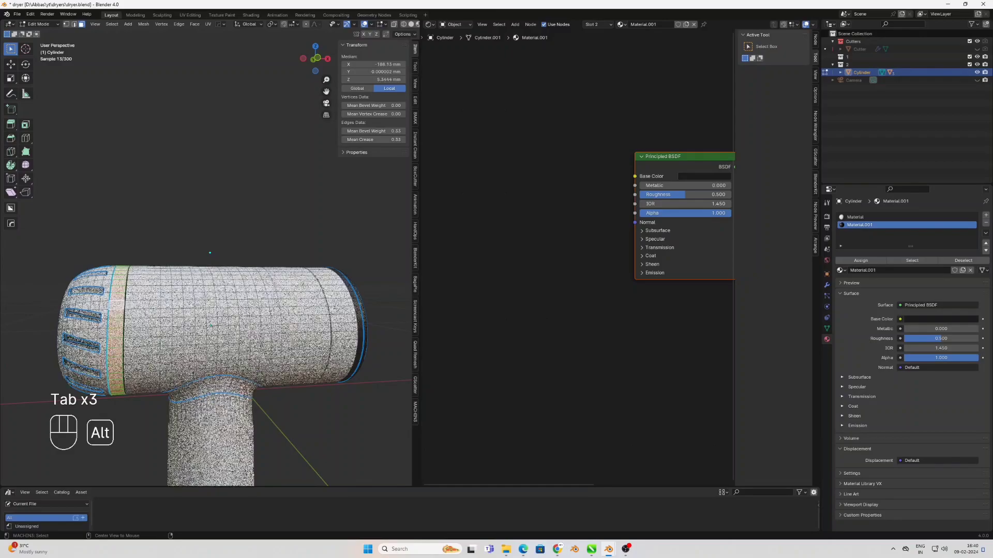
click(855, 261)
key(Tab)
Give the handle's grip plate the black Material.001
scroll(165, 383, down, 4)
middle_drag(165, 384, 159, 337)
scroll(173, 386, up, 2)
drag(202, 333, 202, 334)
middle_drag(226, 350, 165, 346)
scroll(192, 377, up, 2)
shift+middle_drag(194, 378, 237, 347)
middle_drag(237, 347, 274, 350)
Set the Specular IOR Level of Material.001's Principled BSDF to 1.000
middle_drag(662, 212, 579, 276)
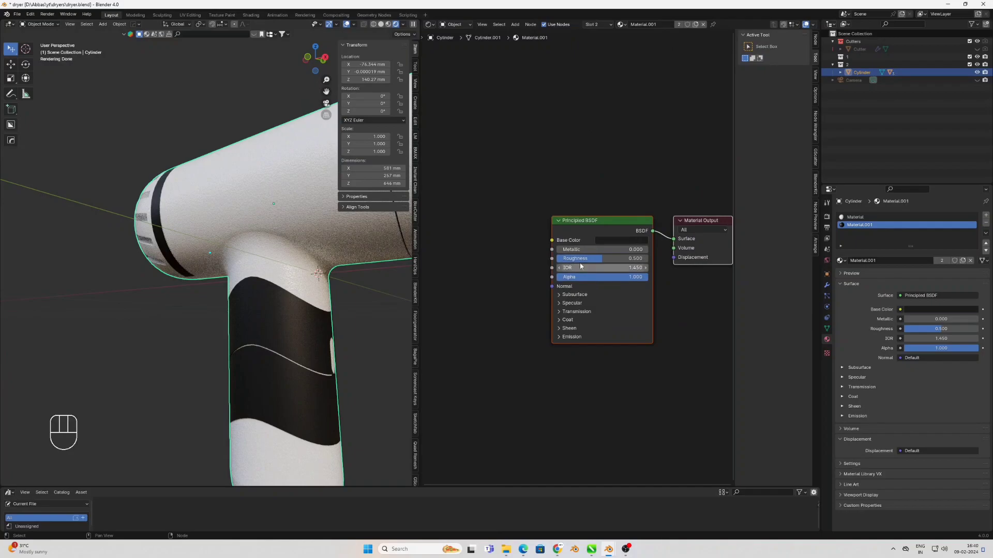
click(558, 295)
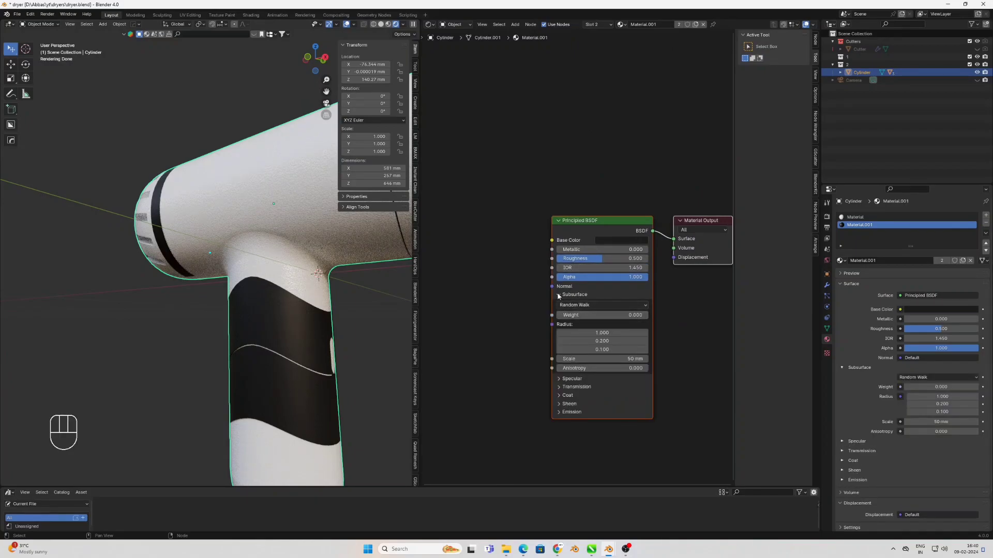
click(558, 295)
click(559, 303)
drag(581, 323, 630, 323)
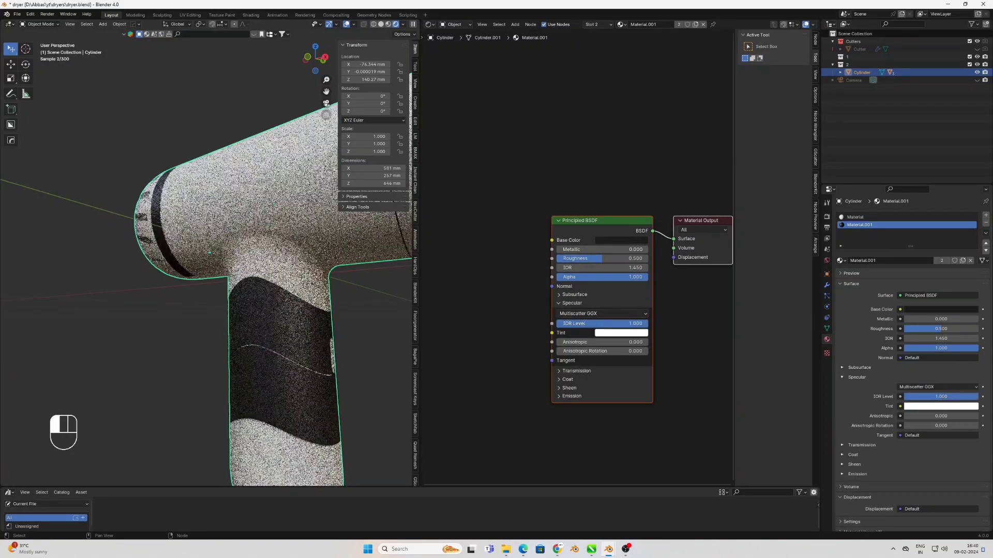
View the whole dryer from the front and change the shader editor area to a second 3D viewport
middle_drag(189, 333, 266, 349)
click(231, 331)
scroll(193, 335, down, 4)
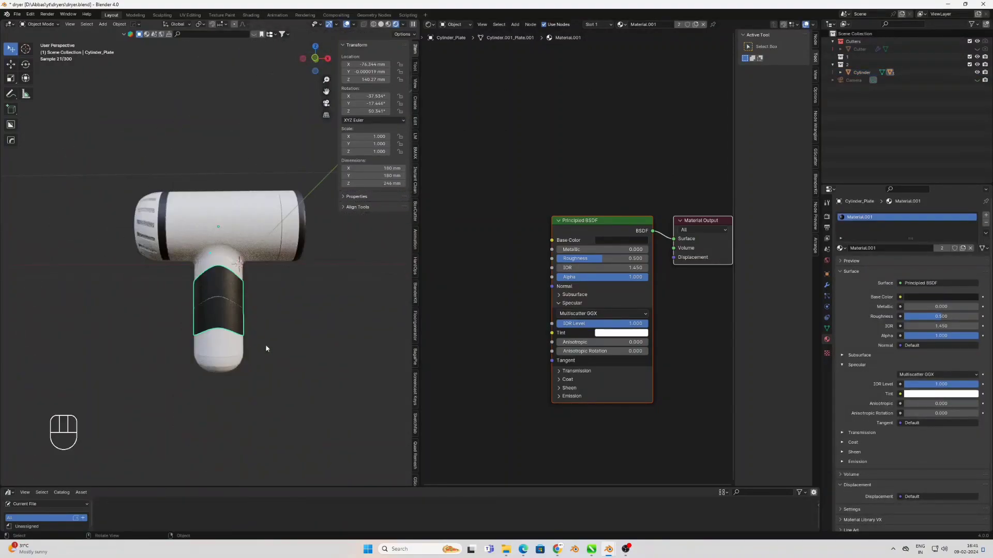
key(KP_1)
scroll(290, 315, up, 4)
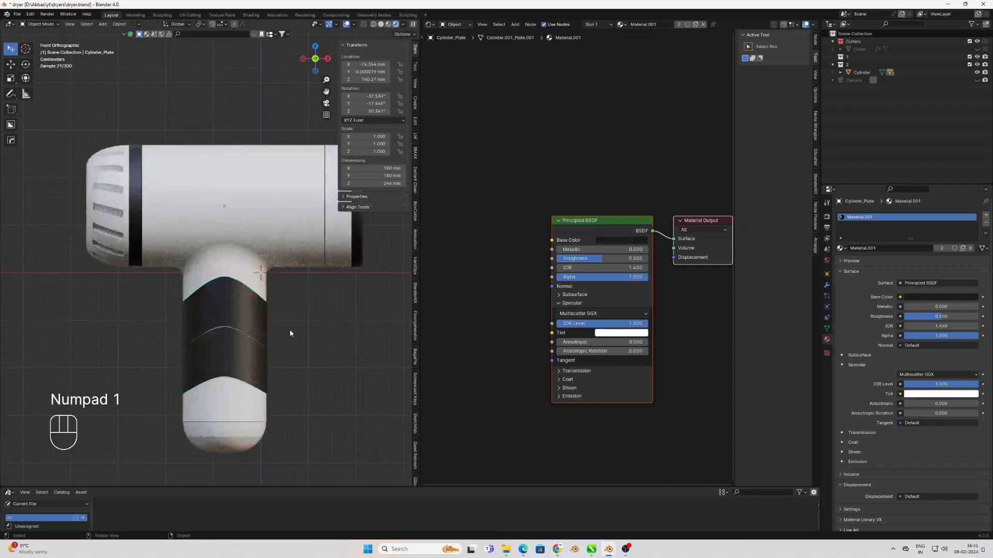
scroll(290, 331, down, 5)
scroll(317, 253, up, 2)
click(429, 25)
click(450, 47)
scroll(243, 297, down, 3)
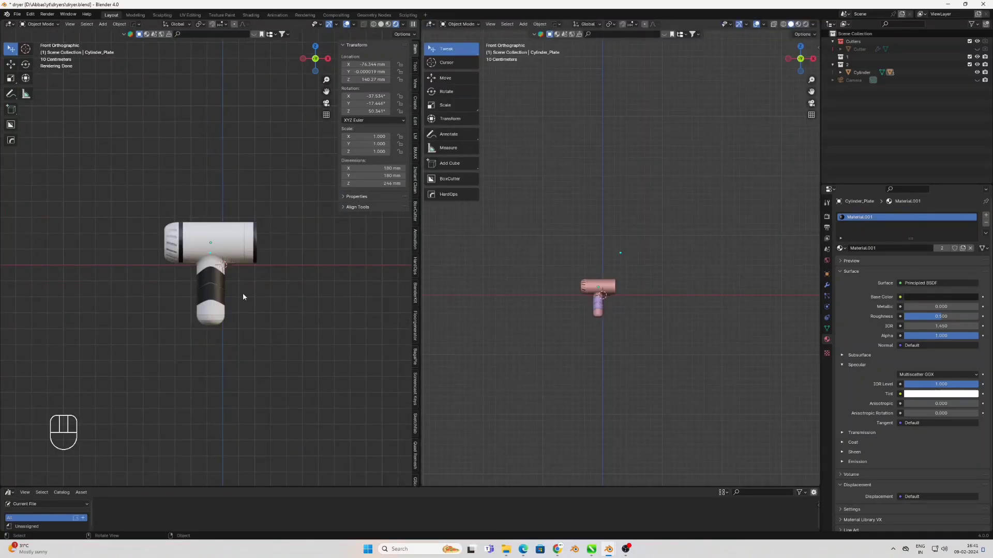
click(217, 316)
key(g)
right_click(273, 292)
scroll(259, 305, up, 2)
shift+middle_drag(377, 313, 344, 332)
scroll(568, 310, up, 2)
shift+middle_drag(535, 308, 557, 313)
key(shift+a)
mouse_move(538, 356)
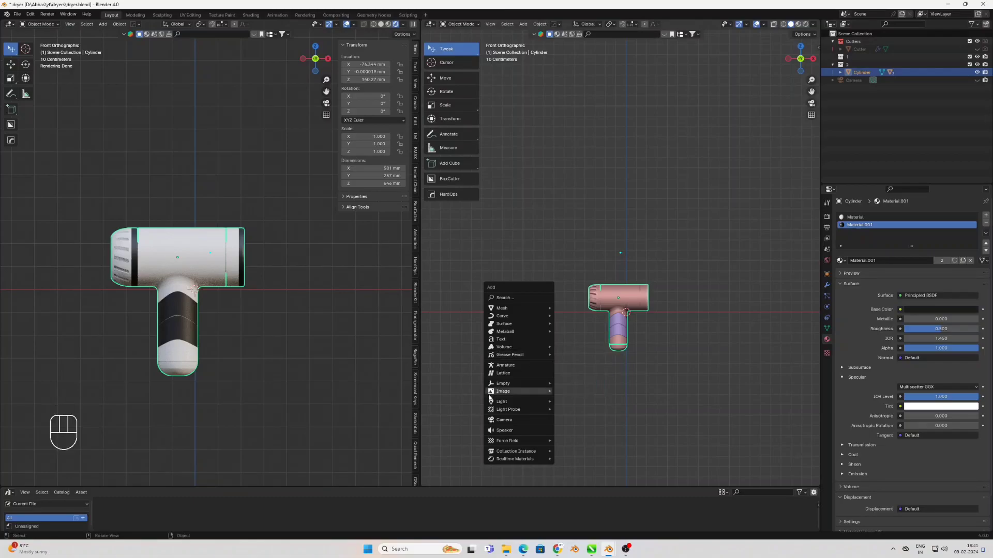
click(498, 420)
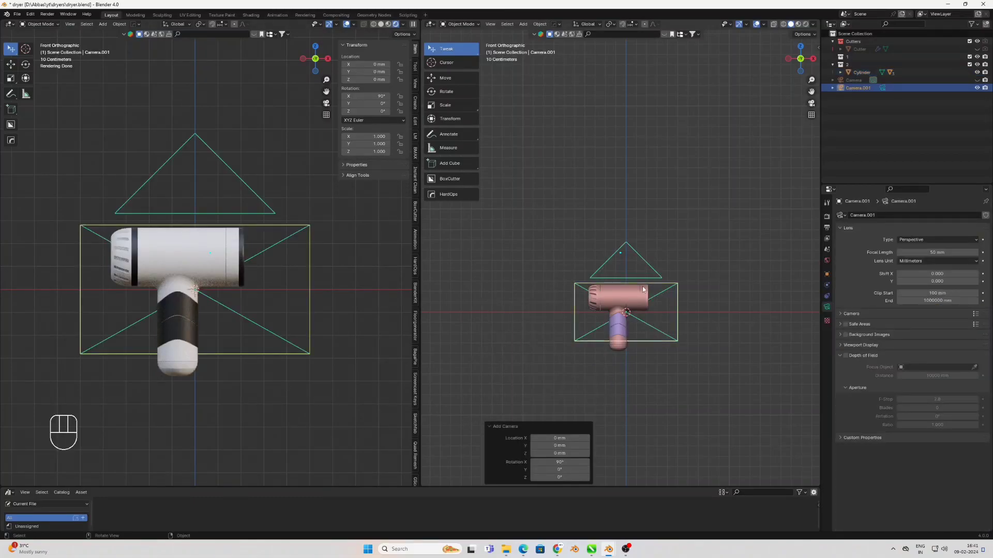
key(Delete)
Unhide the existing camera, look through it in the rendered view and select the dryer body
click(984, 80)
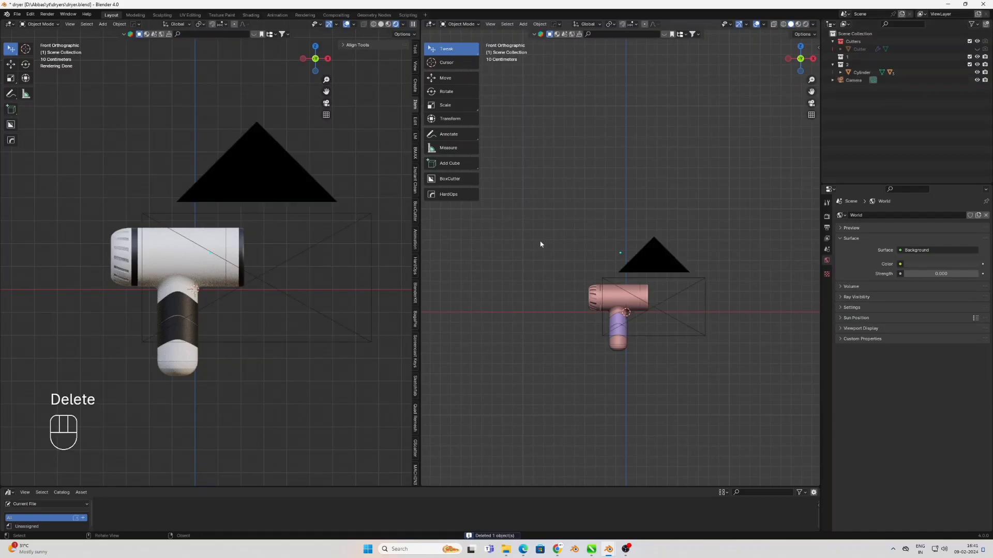
key(KP_0)
click(168, 294)
shift+middle_drag(182, 271, 220, 240)
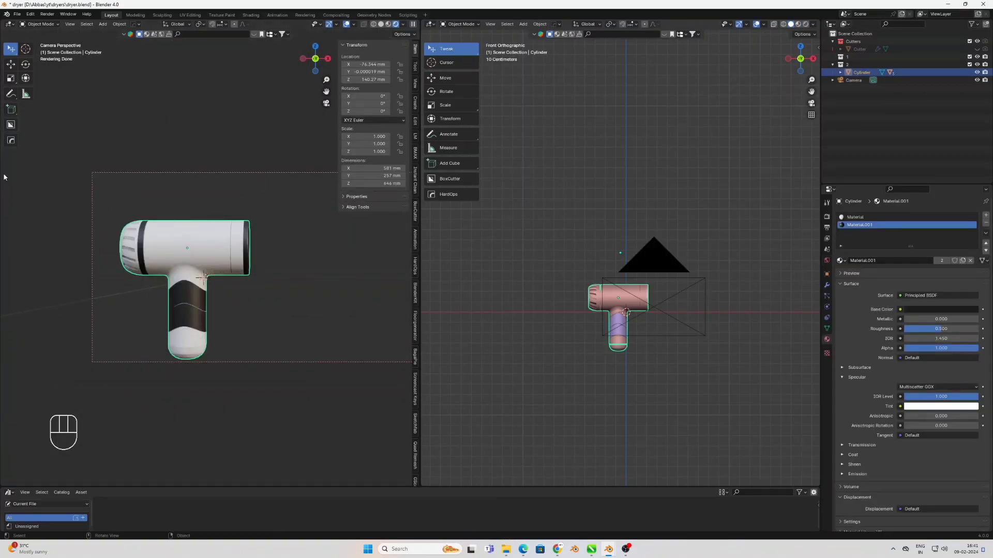
Rotate the dryer to about X -61.3°, Y 4.5°, Z -35° so the nozzle grille faces the camera
click(28, 65)
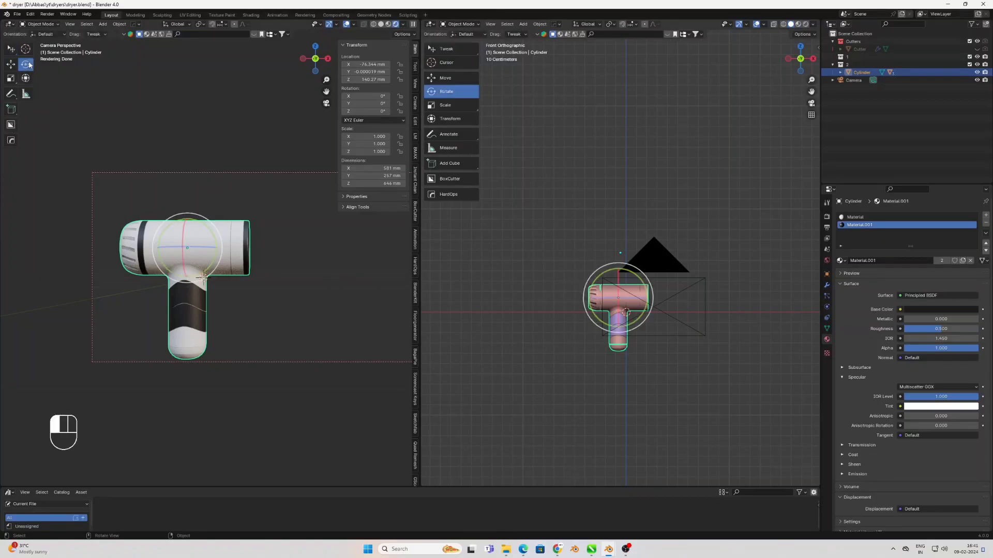
drag(185, 249, 183, 244)
middle_drag(615, 310, 618, 286)
drag(610, 282, 654, 274)
drag(635, 318, 625, 325)
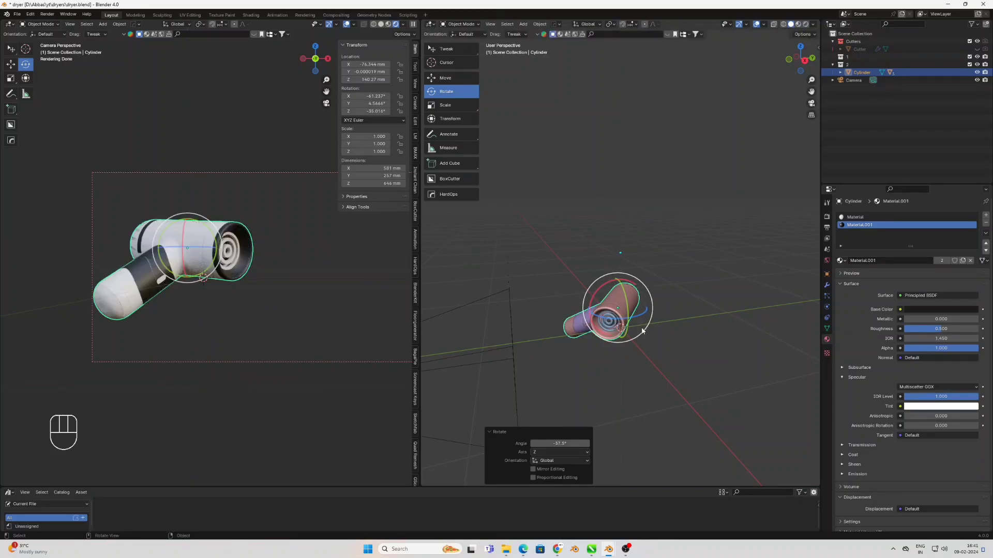
Move the dryer about 166 mm along the X axis within the camera frame
click(9, 66)
scroll(247, 261, down, 1)
shift+middle_drag(248, 261, 214, 264)
drag(192, 252, 236, 268)
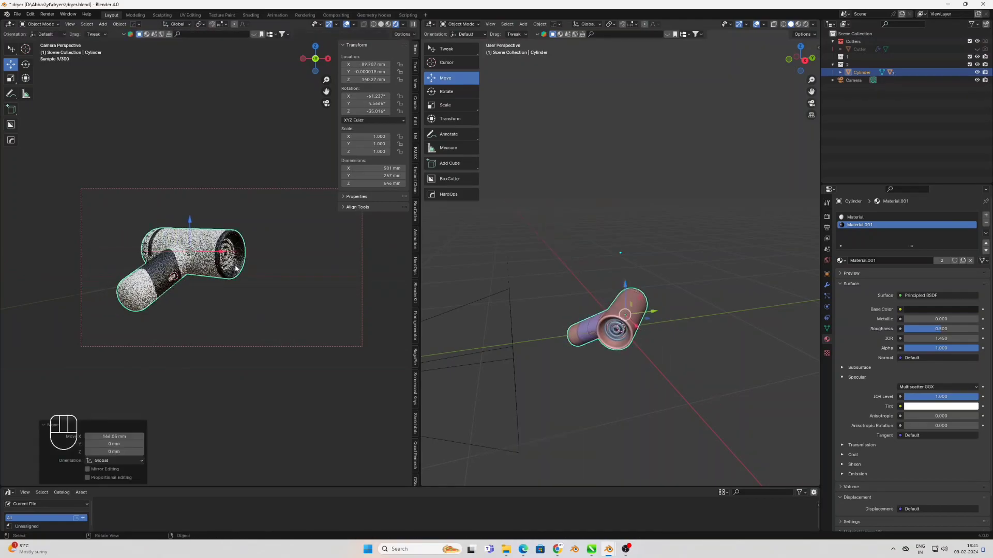
Fine-tune the dryer's rotation with the Transform tool to about Y 8.5° and Z -39.6°
click(25, 80)
drag(222, 257, 195, 268)
right_click(194, 269)
key(ctrl+z)
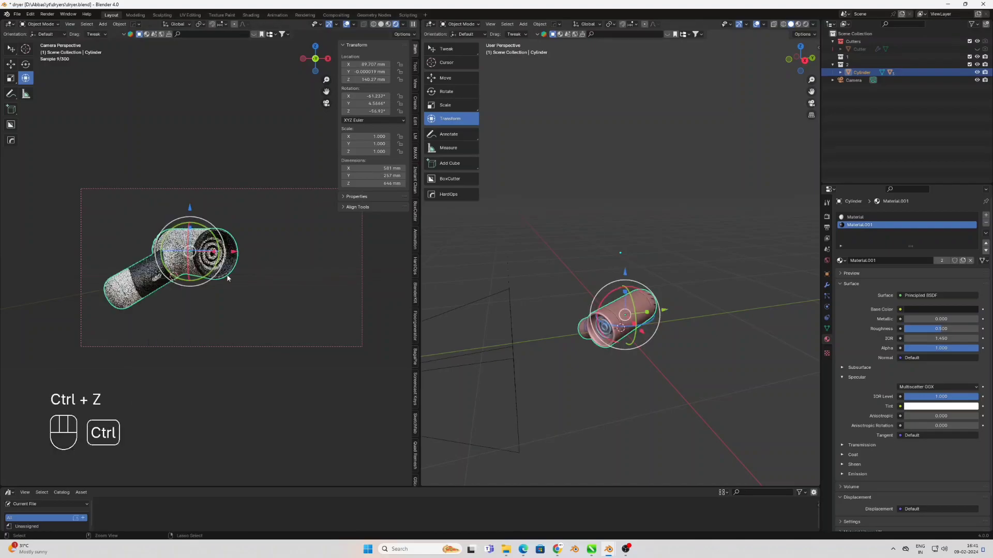
scroll(694, 406, up, 4)
middle_drag(695, 406, 617, 352)
mouse_move(611, 347)
mouse_down()
mouse_move(618, 337)
mouse_move(614, 349)
mouse_up()
drag(648, 377, 661, 370)
click(610, 287)
scroll(610, 287, down, 4)
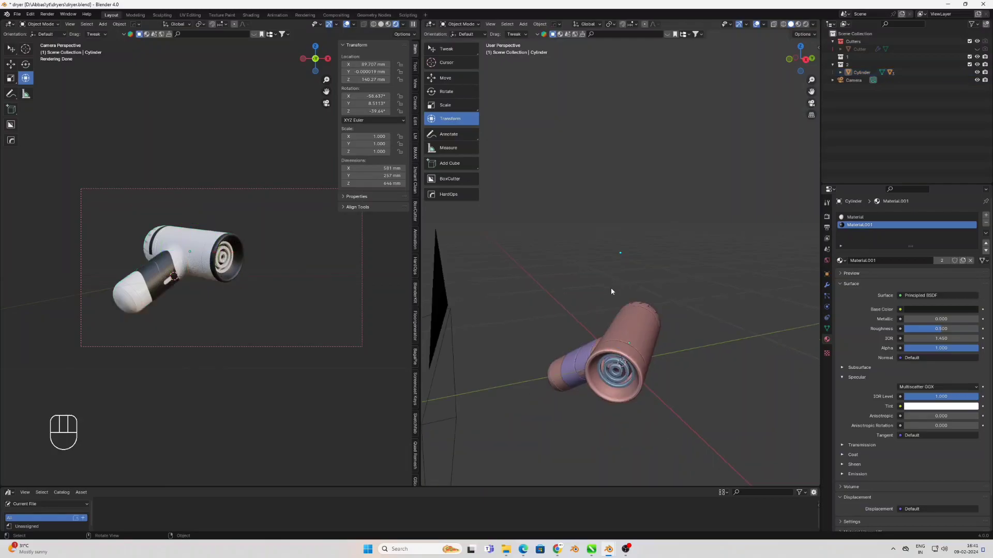
Hide the camera object in the front view and switch back to the Tweak tool
key(KP_1)
click(652, 272)
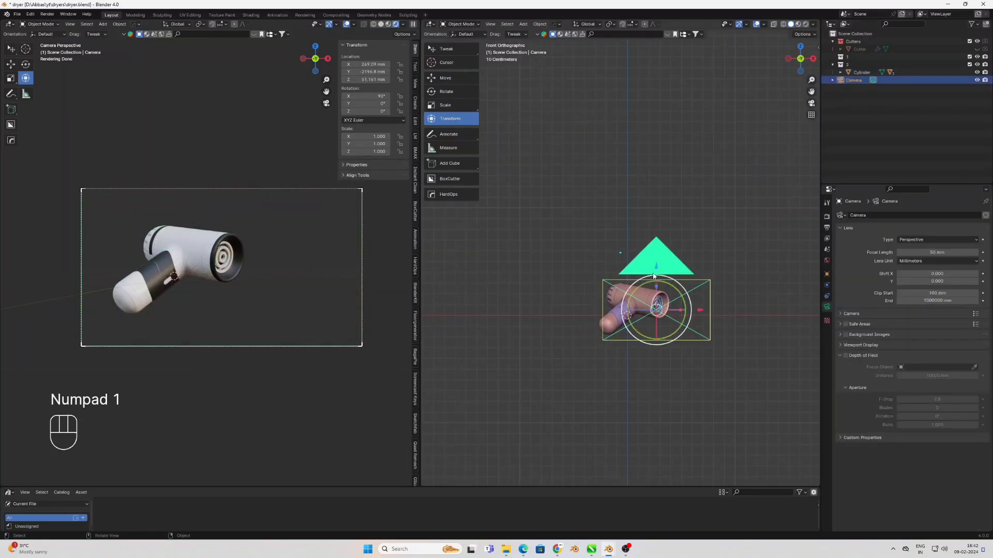
key(h)
click(436, 49)
shift+middle_drag(624, 337, 599, 326)
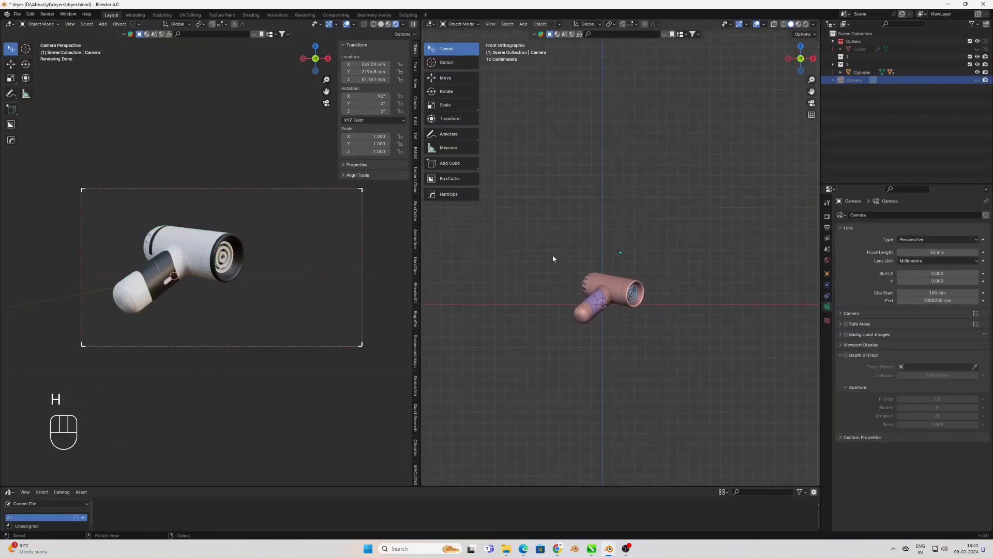
Select the dryer body, grille and grip plate and place a linked duplicate about 646 mm along X beside the original
click(613, 297)
scroll(631, 309, up, 3)
shift+click(649, 321)
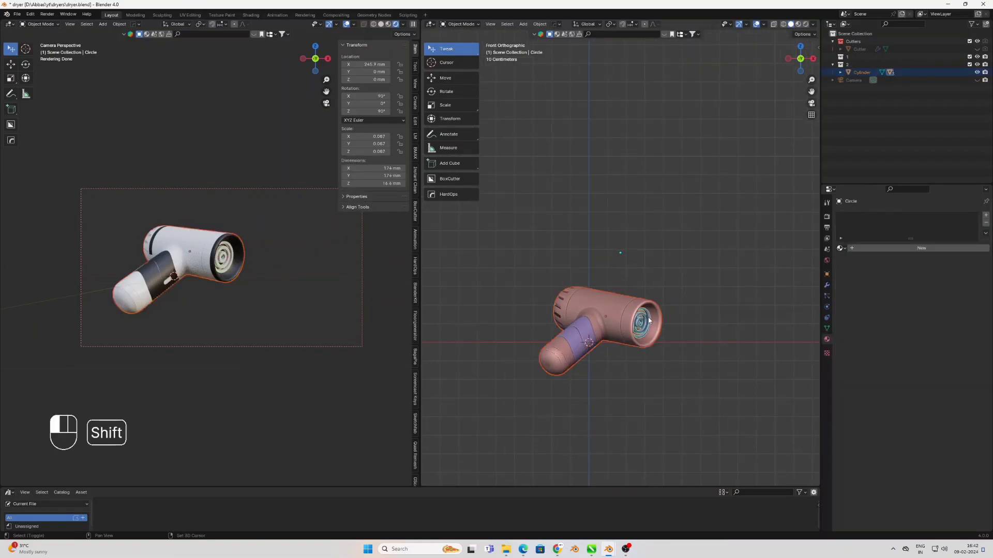
shift+click(580, 342)
scroll(559, 354, down, 2)
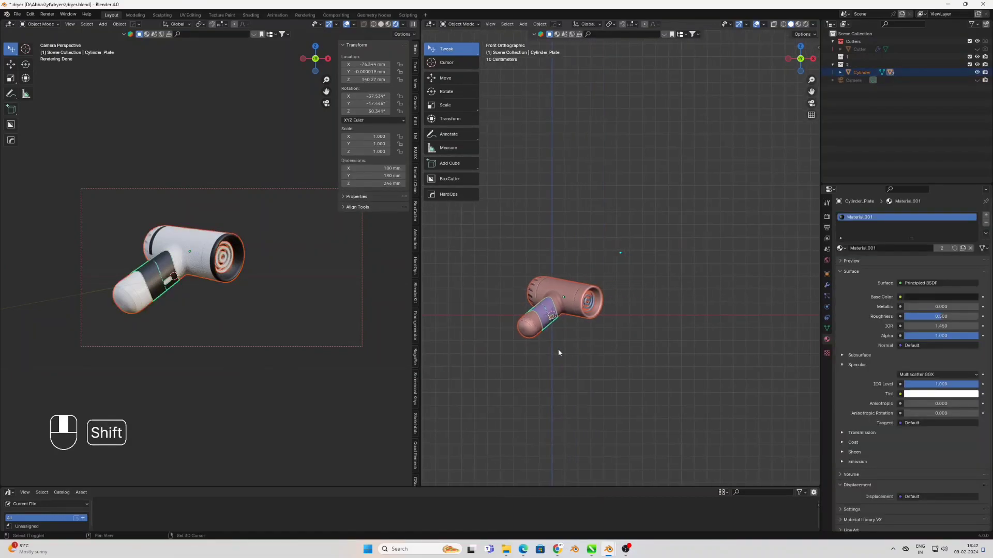
key(alt+d)
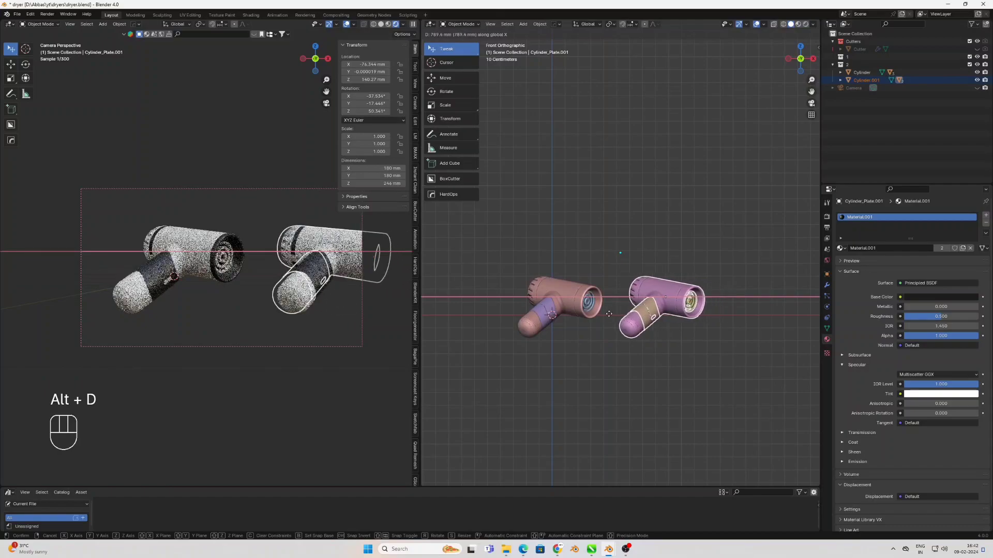
key(x)
click(597, 319)
Mirror the duplicated dryer along the global X axis
right_click(603, 314)
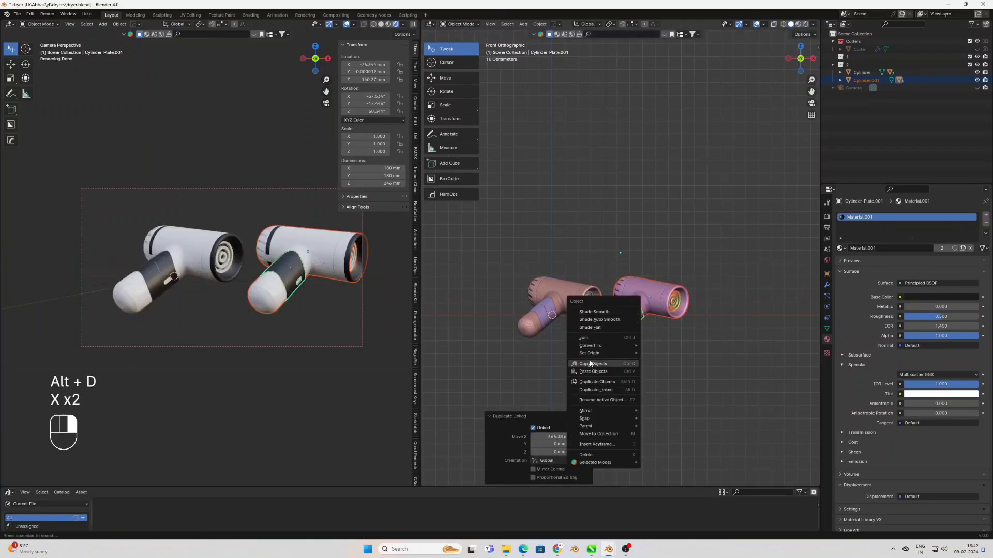
mouse_move(598, 412)
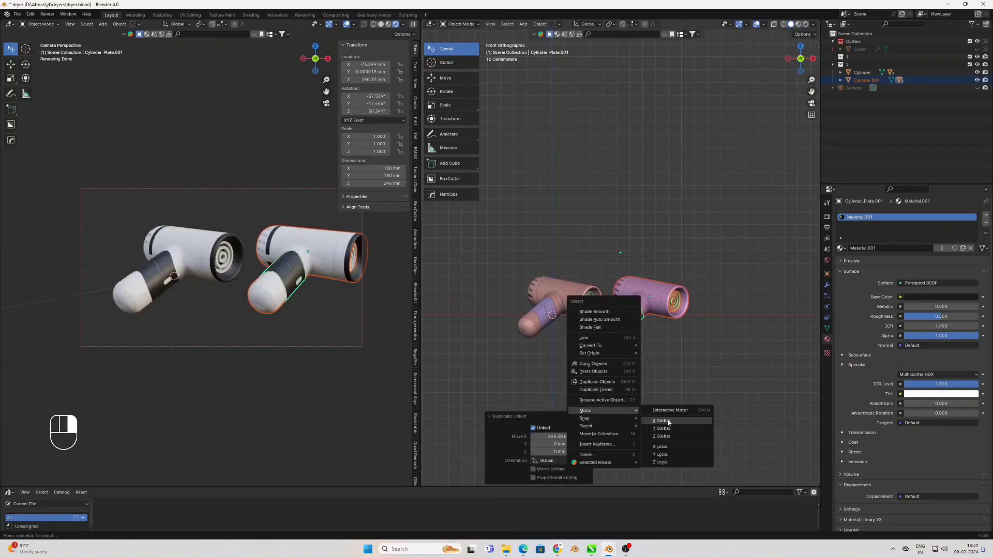
click(675, 422)
shift+middle_drag(660, 342, 623, 352)
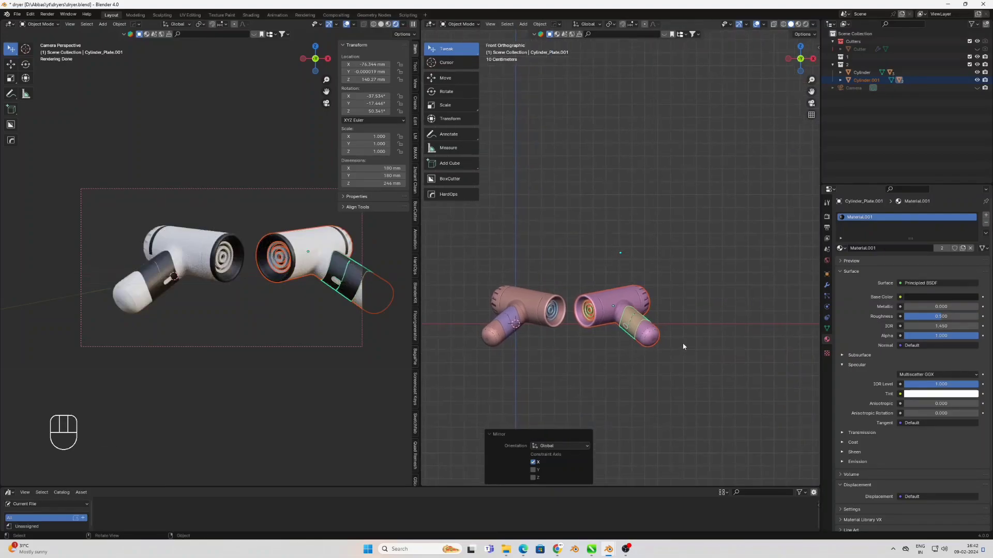
Rotate the mirrored dryer with the Rotate tool, ending with a turn of about 43° around global X
click(448, 92)
key(KP_7)
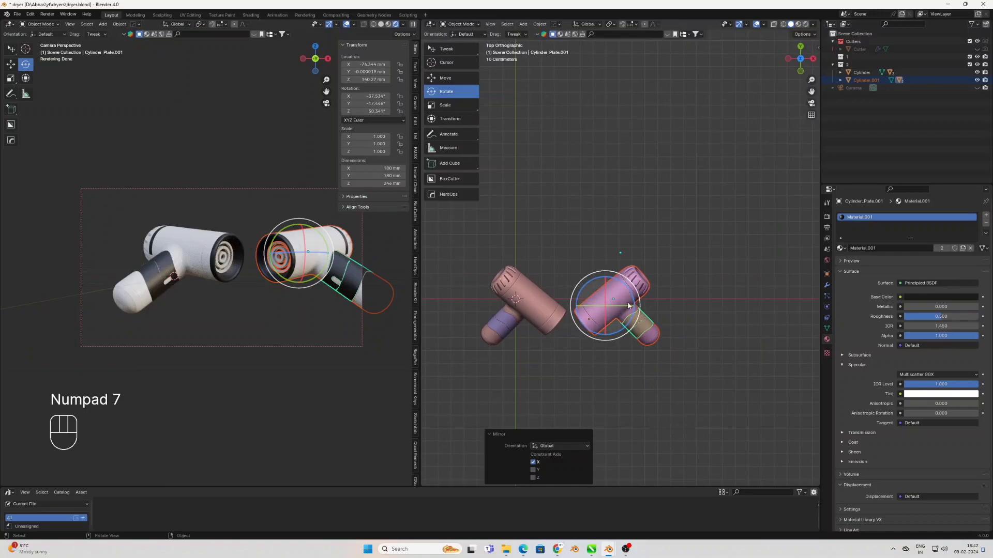
drag(634, 306, 539, 290)
middle_drag(538, 290, 639, 286)
drag(622, 276, 659, 297)
middle_drag(659, 297, 700, 295)
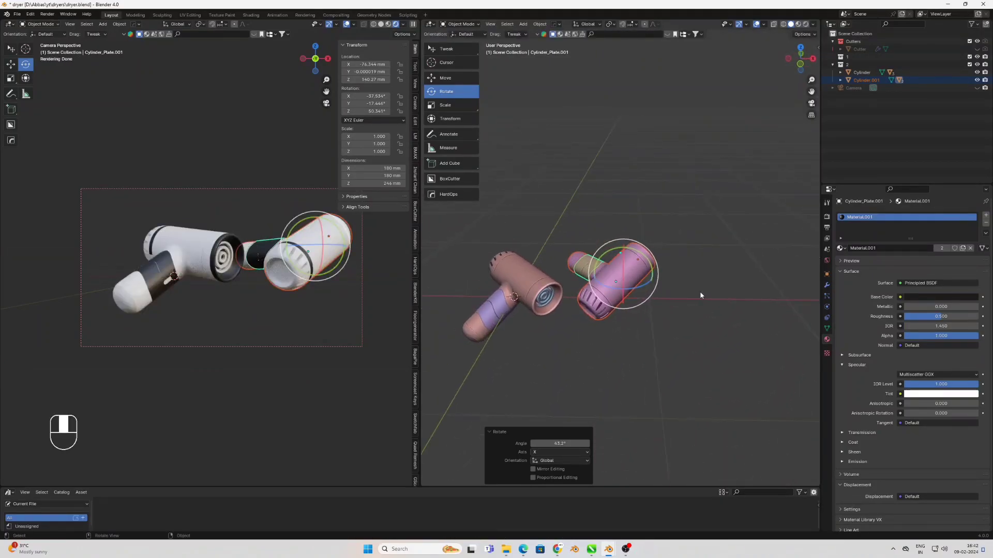
Turn the mirrored dryer about -30° in the view plane and adjust its rotation around the global X and Y axes
key(r)
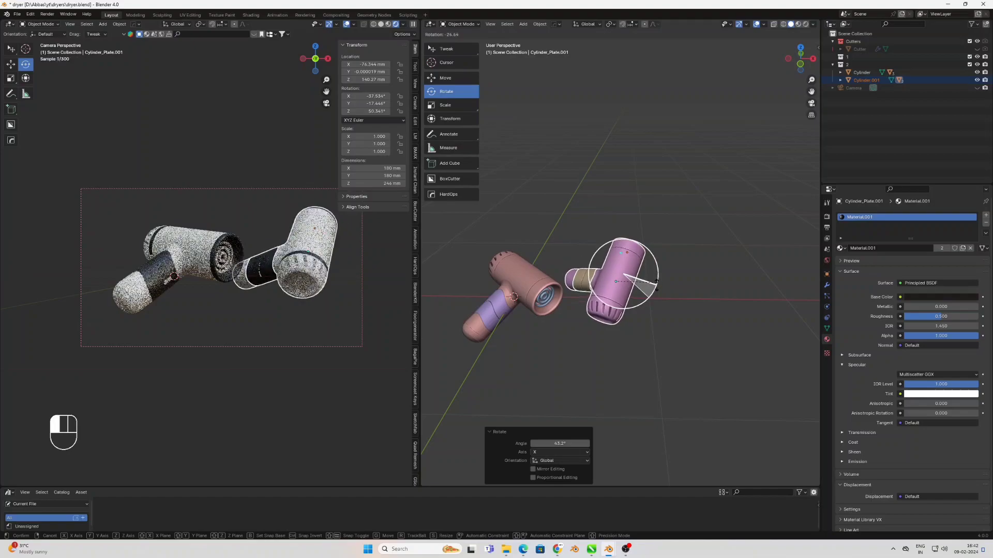
click(663, 279)
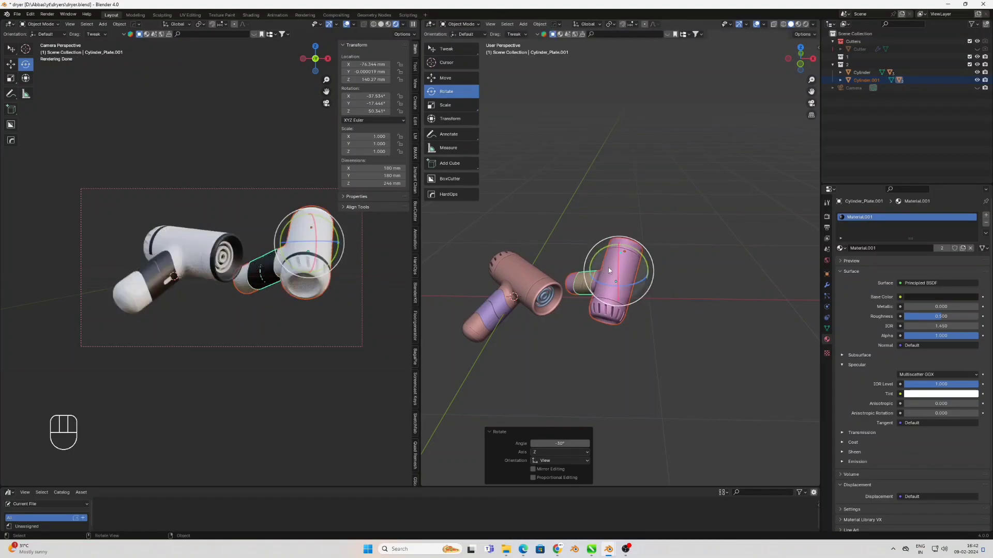
key(r)
key(x)
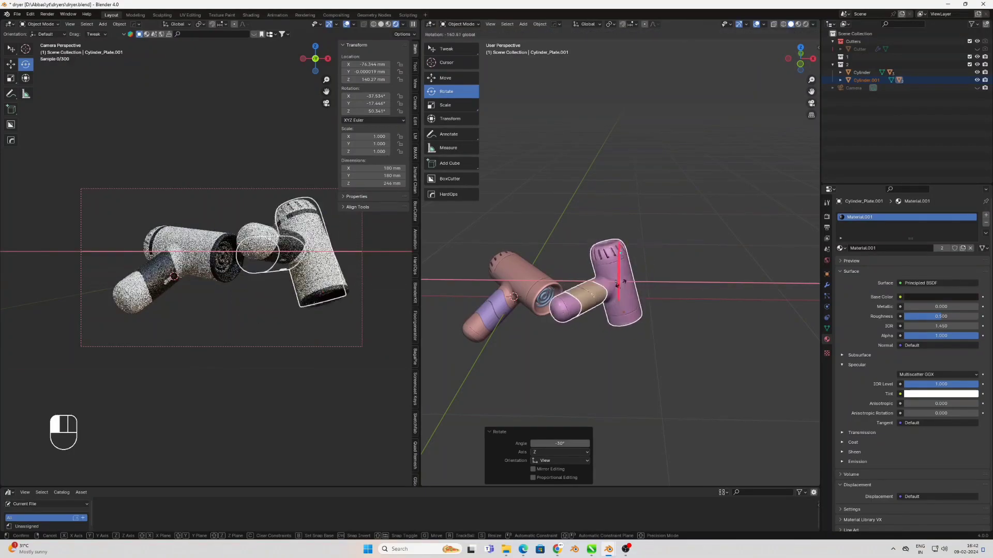
click(626, 272)
key(r)
key(y)
click(649, 270)
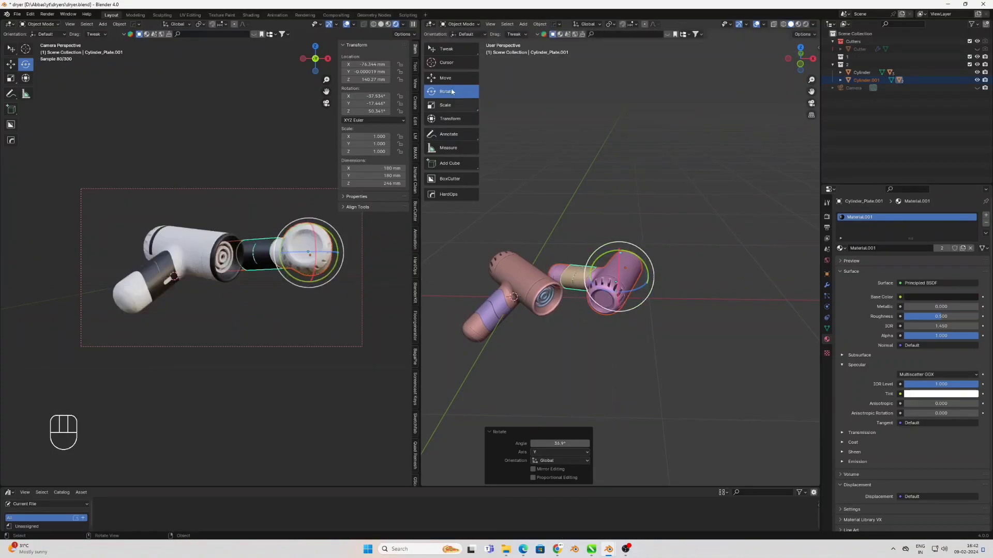
Lower the mirrored dryer along Z in the front view, undo two trial rotations and re-angle it from a perspective view
click(454, 79)
key(KP_1)
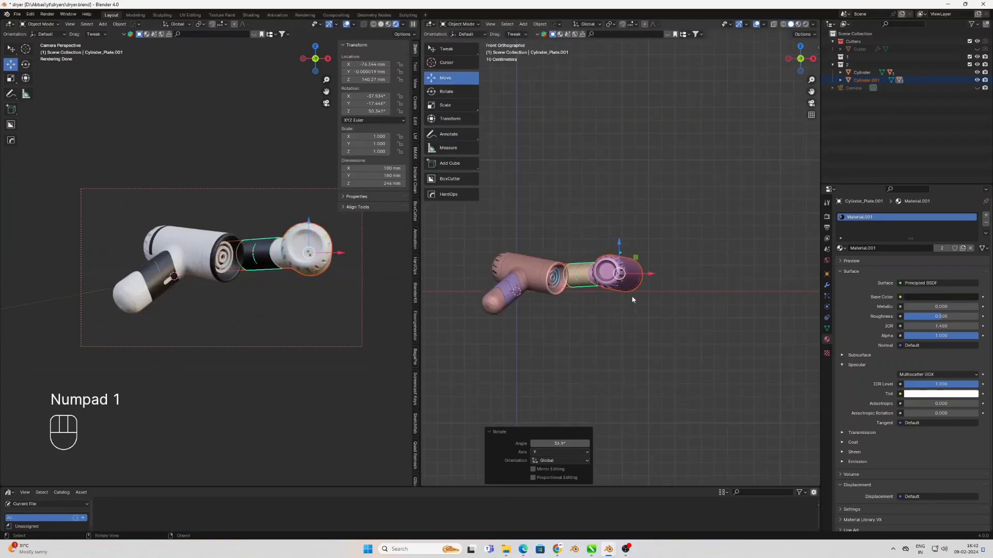
drag(623, 248, 629, 328)
click(447, 92)
key(ctrl+z)
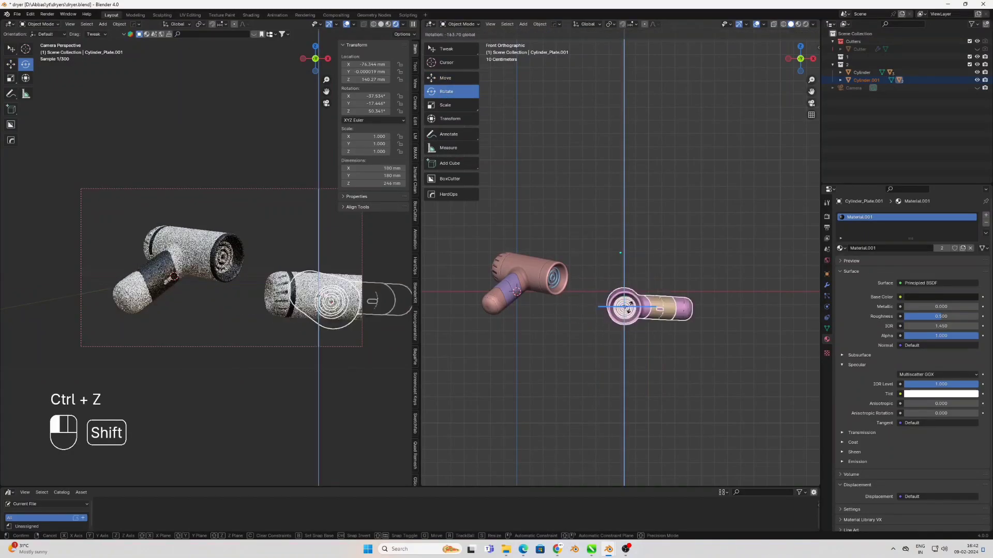
key(ctrl+z)
middle_drag(633, 383, 672, 321)
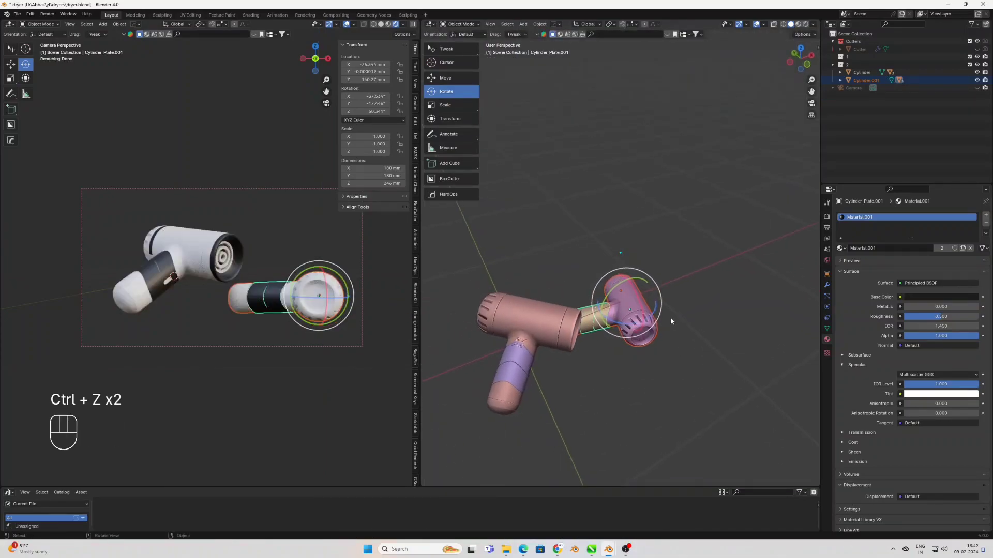
drag(657, 313, 628, 302)
Shift the mirrored dryer about -158 mm and the original dryer about -68 mm along global X
click(446, 80)
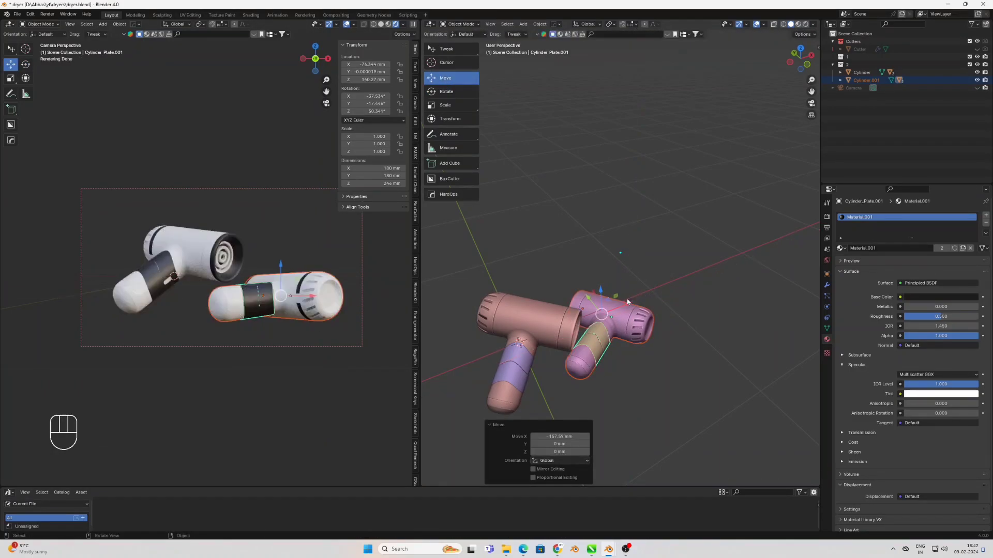
click(527, 346)
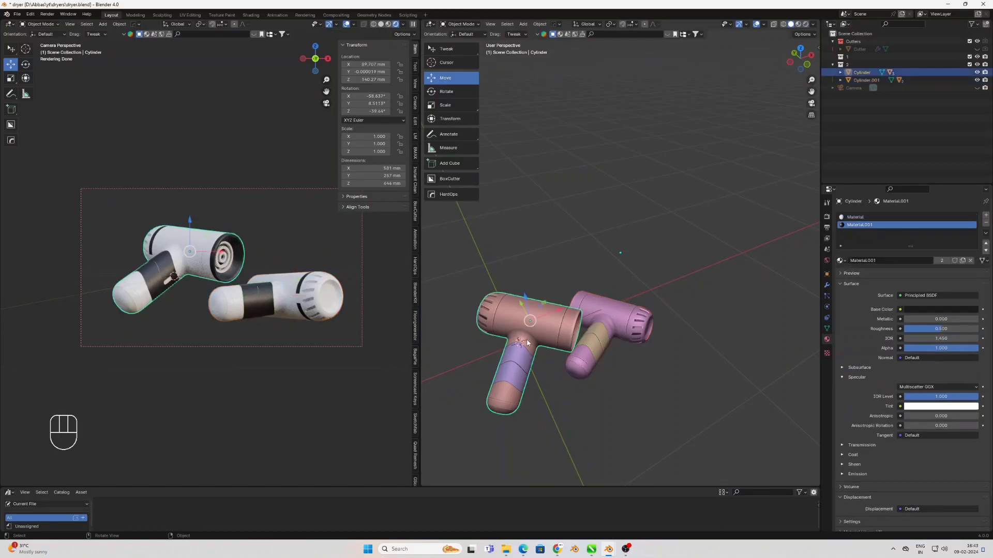
drag(555, 311, 535, 319)
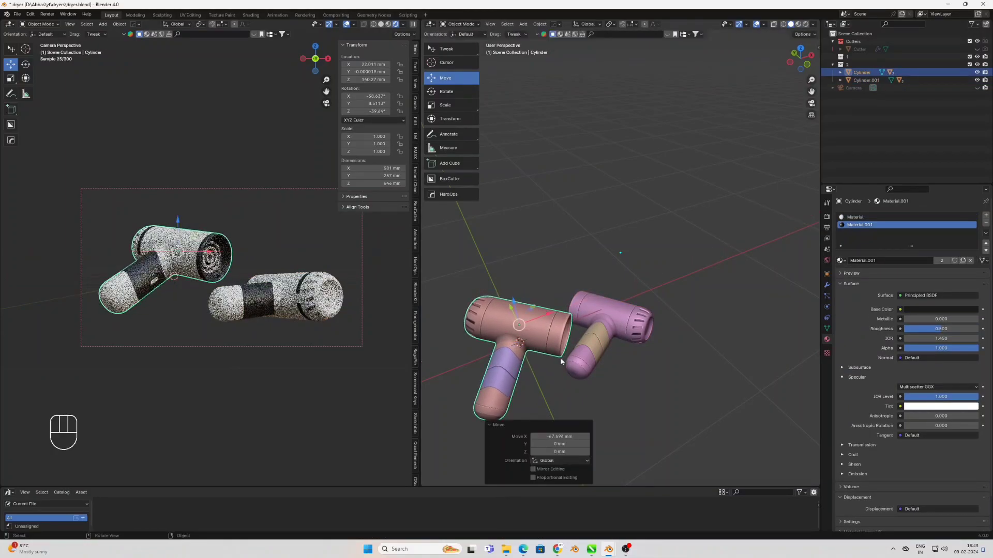
Select the mirrored dryer, rotate it so its handle points downward, and raise it about 178 mm along Z
click(578, 366)
middle_drag(578, 367, 470, 106)
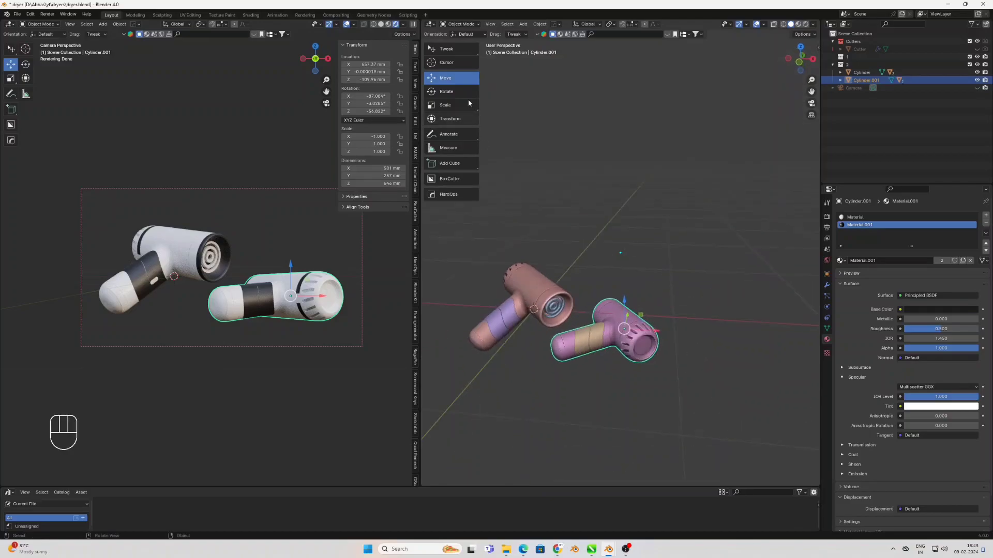
click(455, 93)
middle_drag(497, 191, 537, 284)
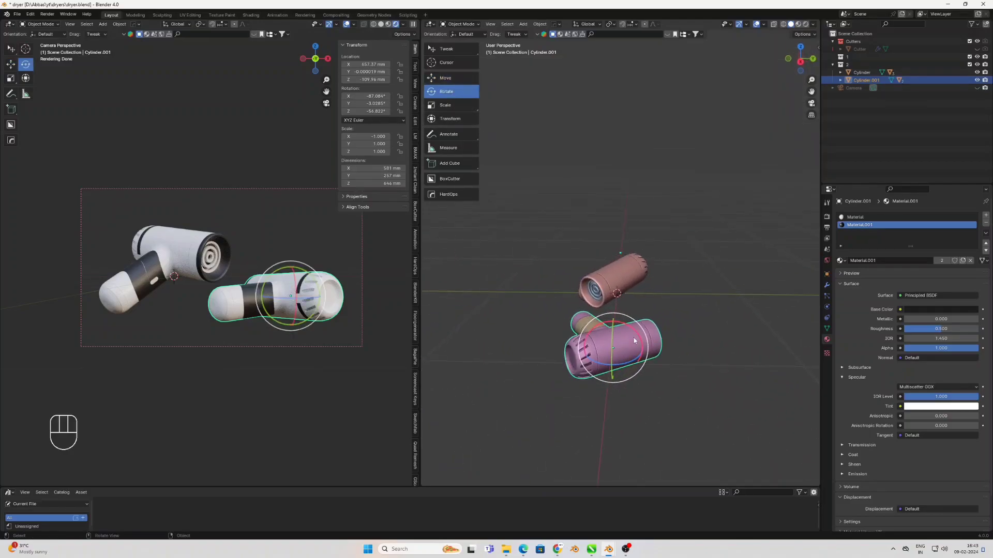
drag(639, 344, 646, 333)
middle_drag(646, 334, 679, 336)
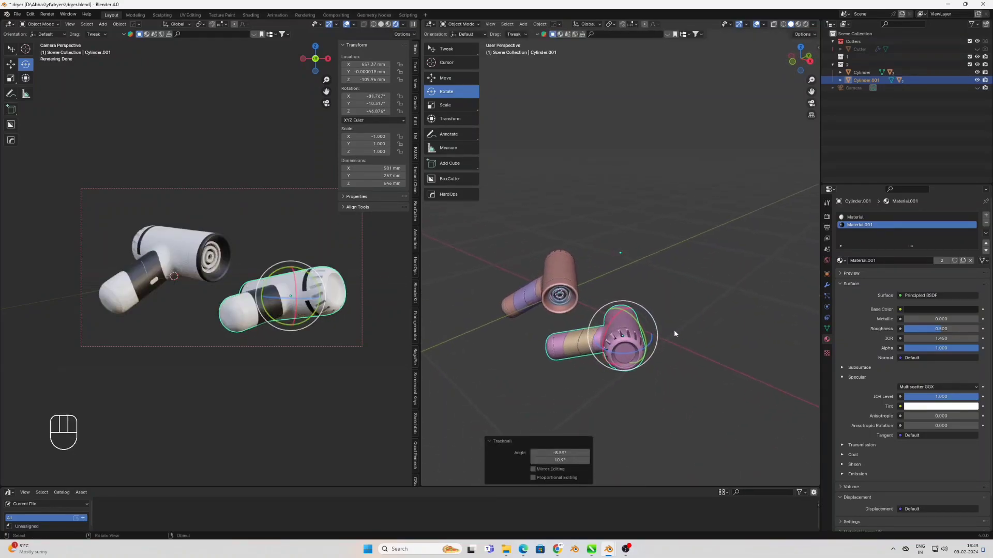
mouse_move(634, 304)
mouse_down()
mouse_move(615, 303)
mouse_move(630, 284)
mouse_up()
click(443, 78)
Adjust the mirrored dryer's rotation with the Rotate tool and lower it about 150 mm along Z
click(447, 92)
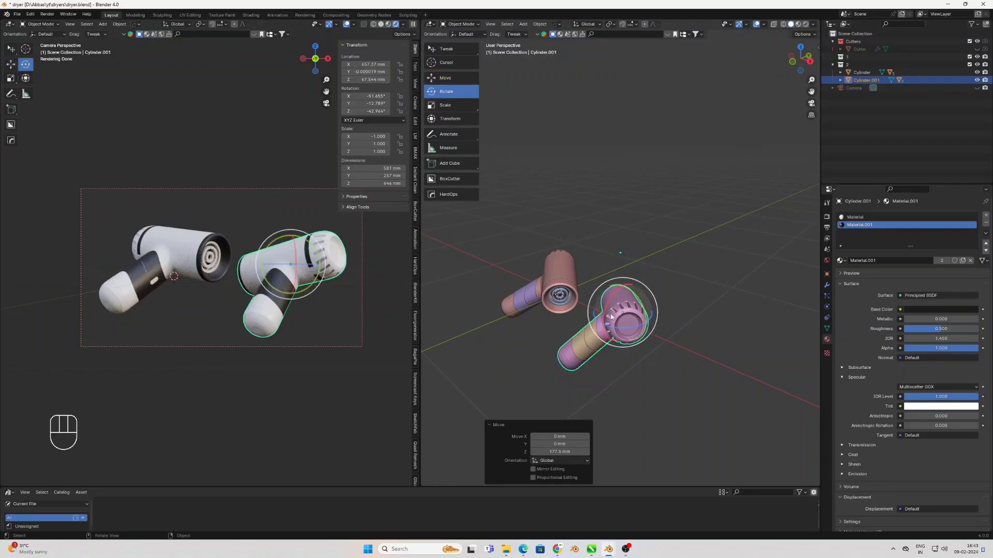
drag(607, 325, 632, 321)
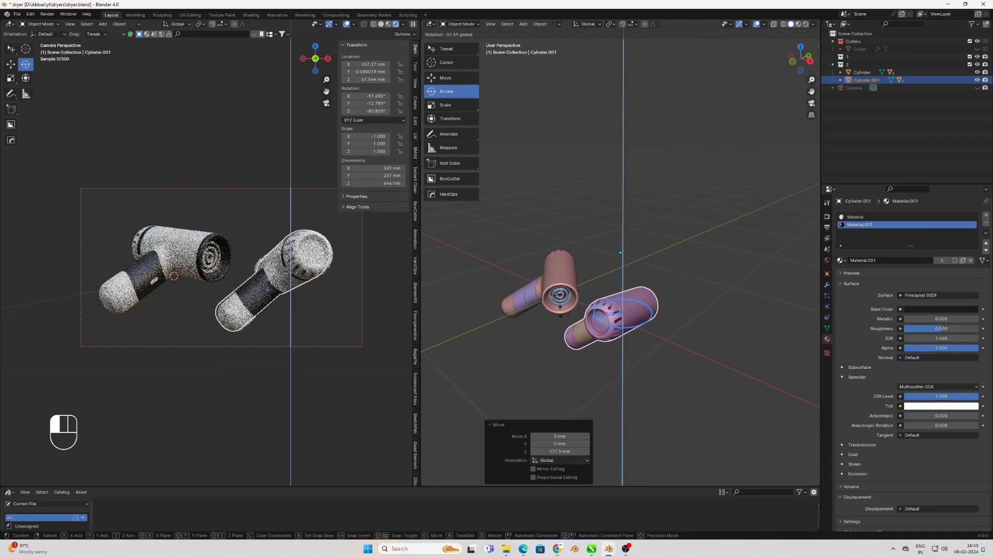
drag(557, 307, 557, 305)
drag(617, 290, 625, 311)
click(446, 77)
Rotate the mirrored dryer in top, right and front views to about X -75°, Y -7°, Z -78°, and deselect it
click(446, 92)
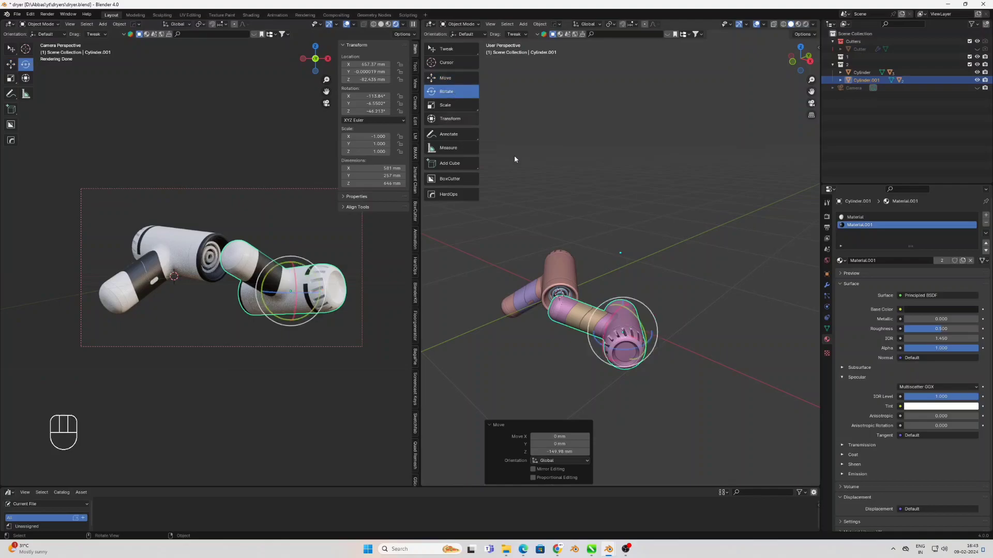
key(KP_7)
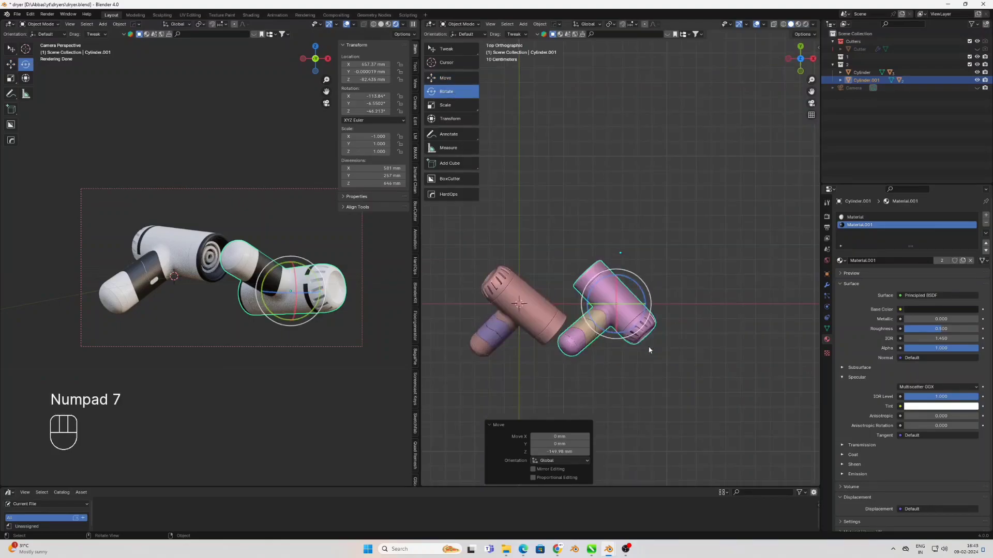
drag(646, 306, 612, 298)
key(KP_3)
key(r)
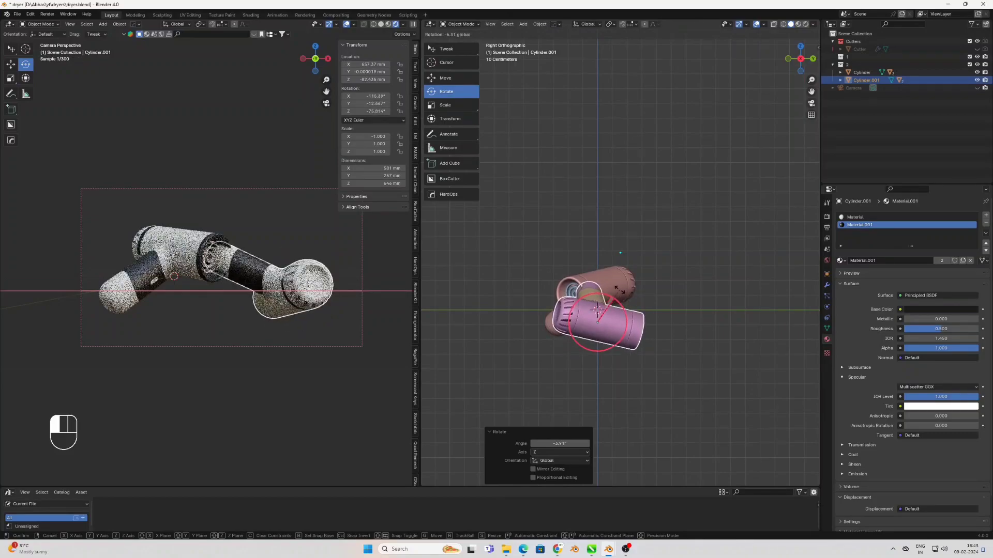
click(619, 283)
key(KP_1)
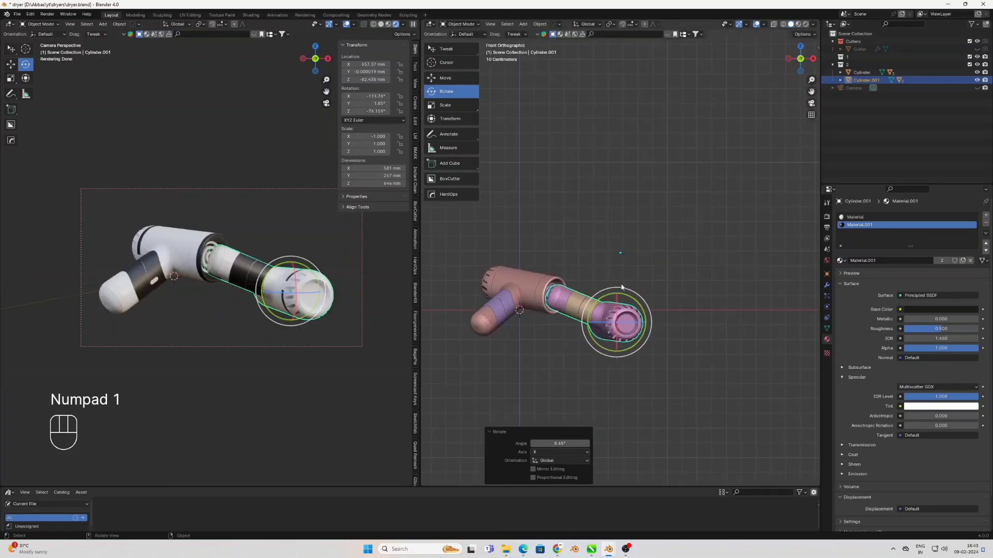
drag(646, 323, 640, 305)
click(457, 51)
click(646, 160)
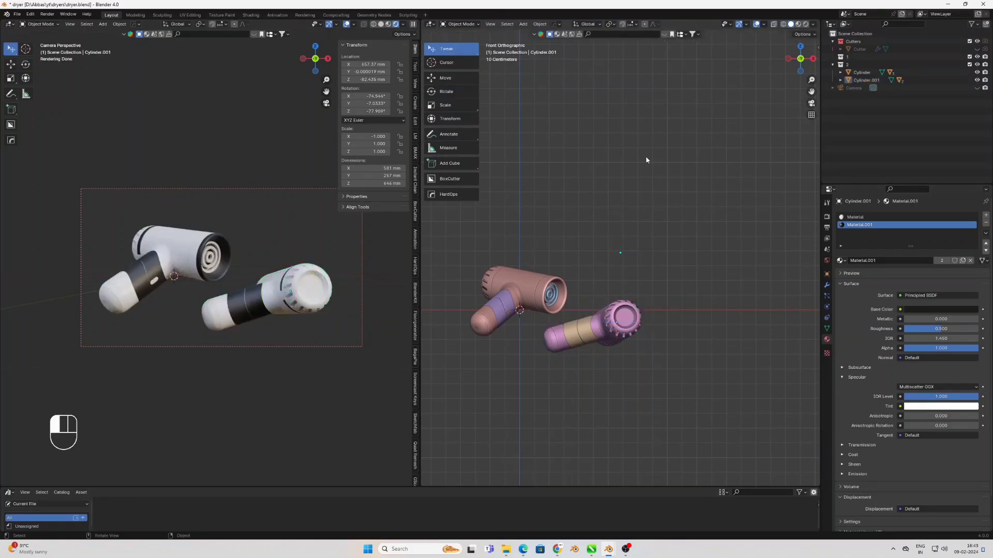
Unhide all objects and move the camera in the front view to about X 208 mm, Z 30 mm to frame both dryers
scroll(628, 266, down, 2)
key(alt+h)
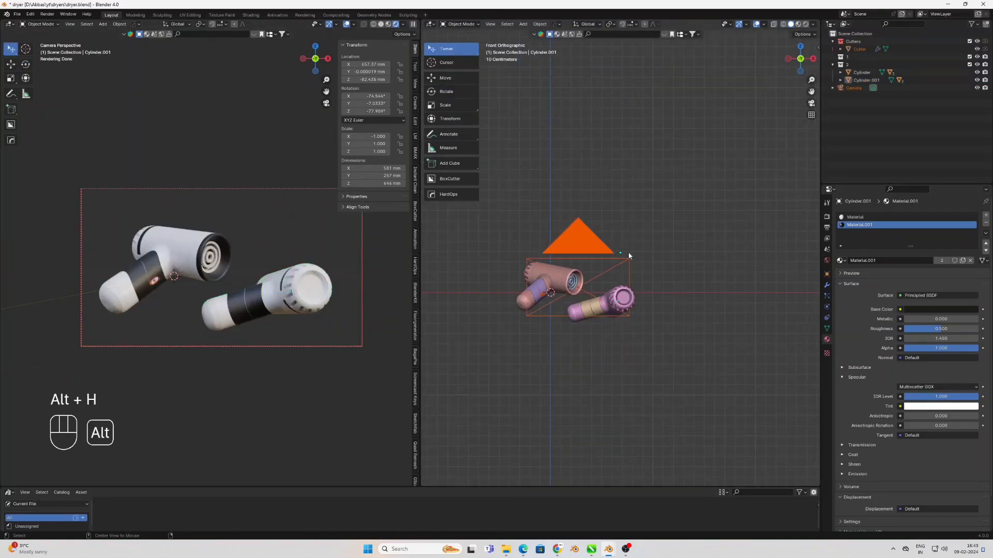
click(574, 252)
key(g)
key(shift)
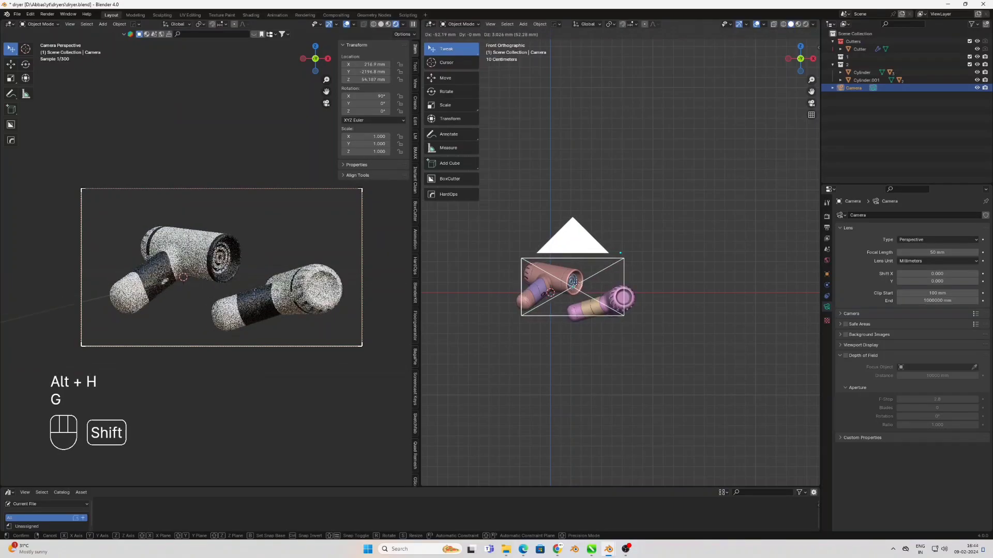
click(574, 281)
key(g)
middle_click(565, 285)
click(564, 290)
click(624, 178)
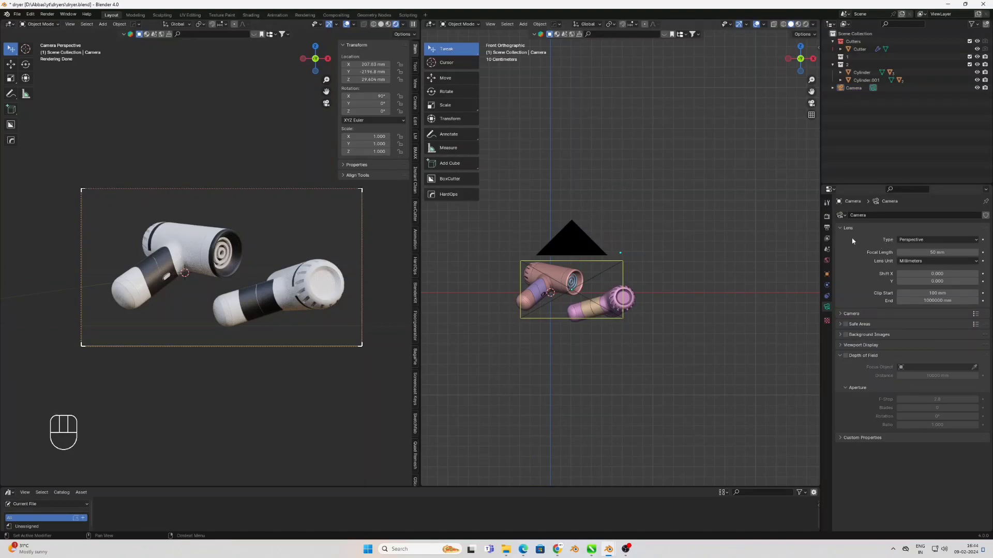
Show the world settings and enable Scene World lighting for the rendered camera viewport
click(826, 260)
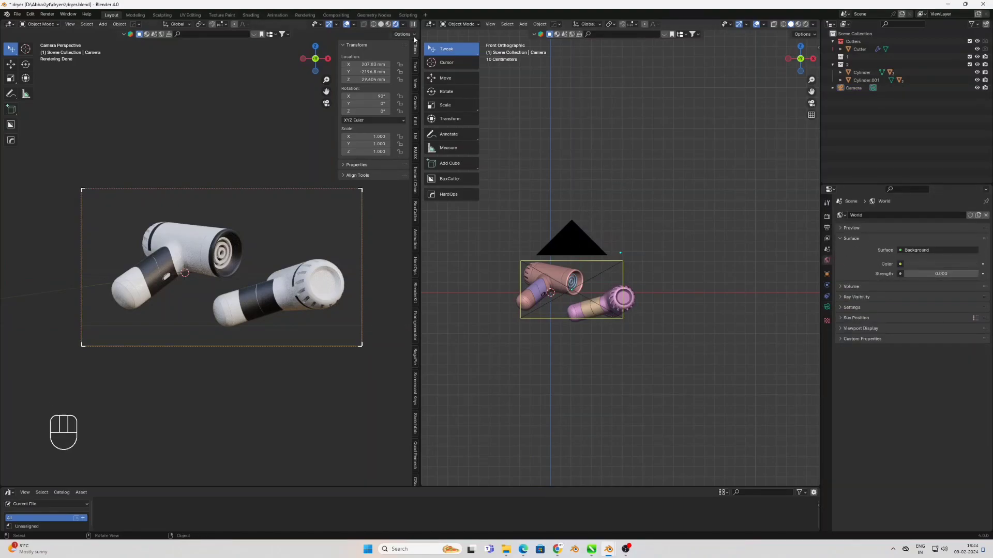
click(402, 25)
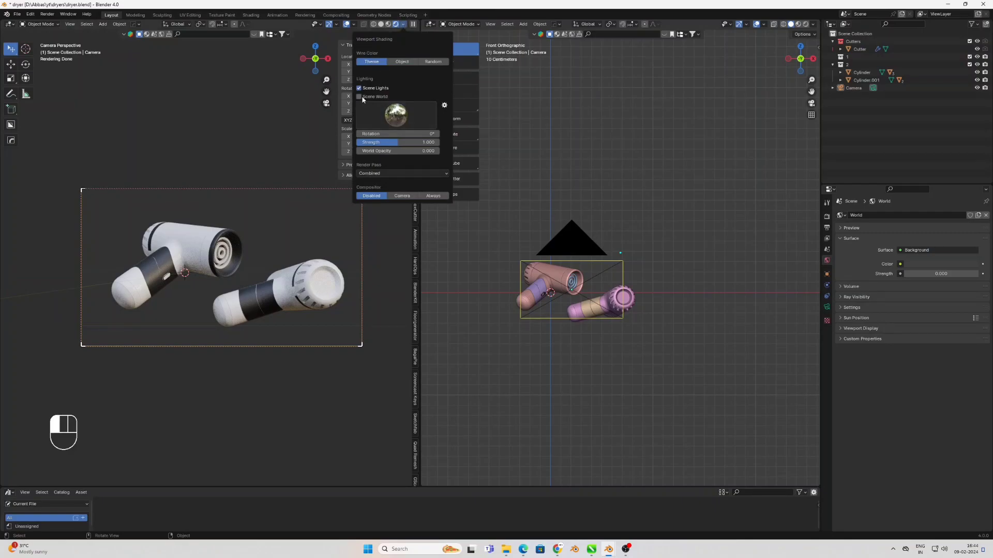
click(364, 99)
Add an area light in the front view, scale it up to about 1.13 and move it beside the mirrored dryer
shift+middle_drag(704, 218, 693, 241)
key(KP_1)
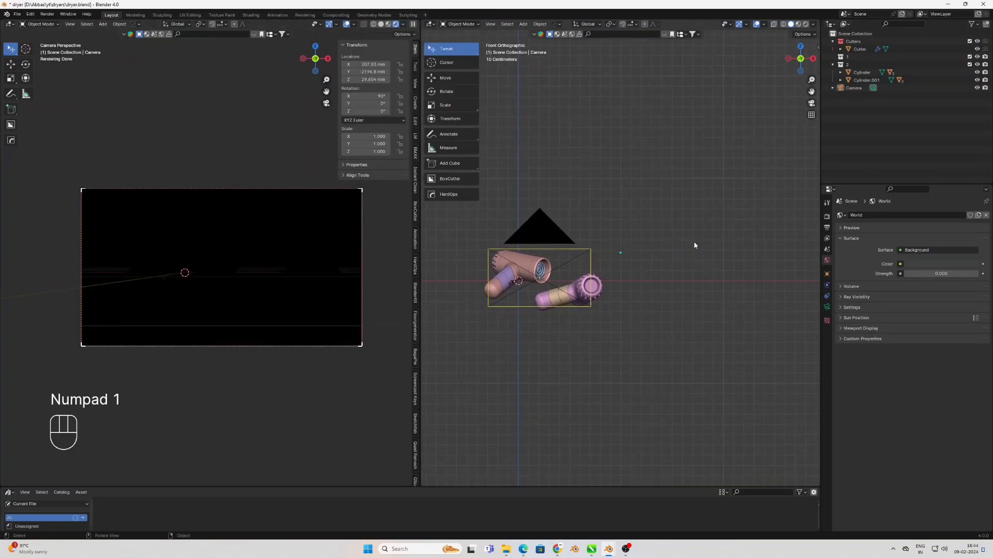
scroll(694, 245, down, 2)
key(shift+a)
mouse_move(509, 246)
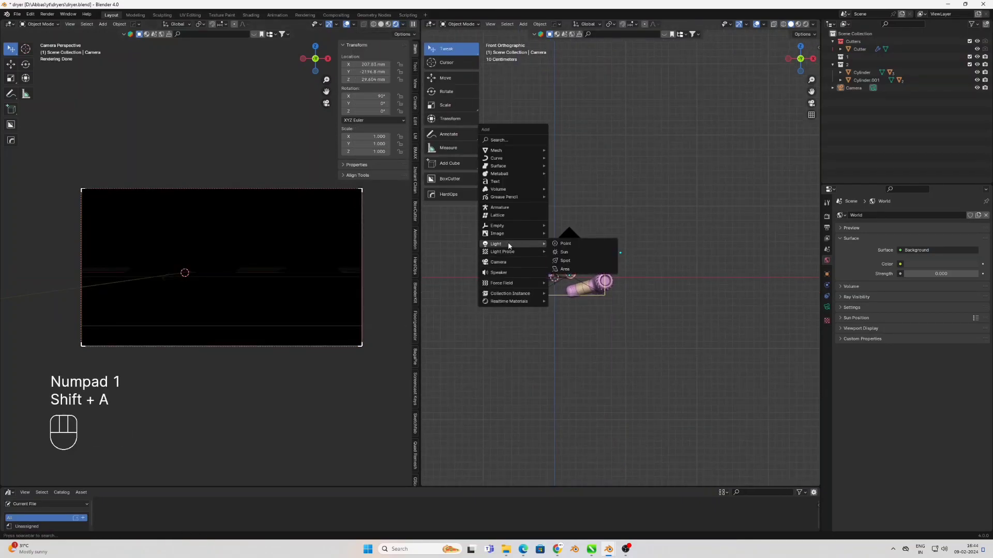
click(562, 271)
key(s)
key(s)
key(s)
key(s)
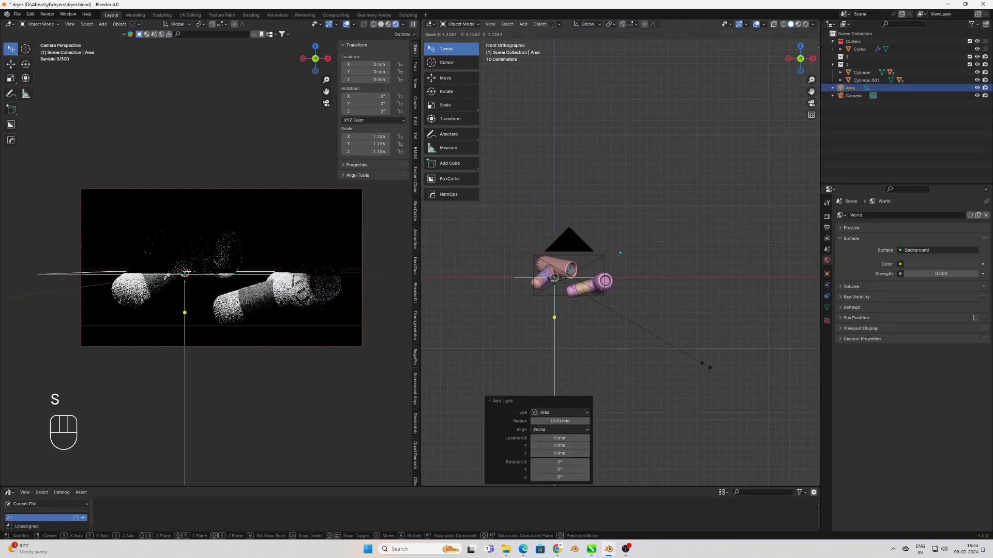
key(g)
click(720, 273)
Rotate the area light around Y to about 67°, reposition it, and enlarge it to a scale of about 1.58
key(r)
key(y)
key(y)
key(y)
click(623, 306)
key(g)
click(624, 289)
key(s)
key(s)
key(s)
key(s)
click(696, 320)
Move the area light about 0.5 m toward the camera in the top view and rotate it about 29° in the view plane
key(KP_7)
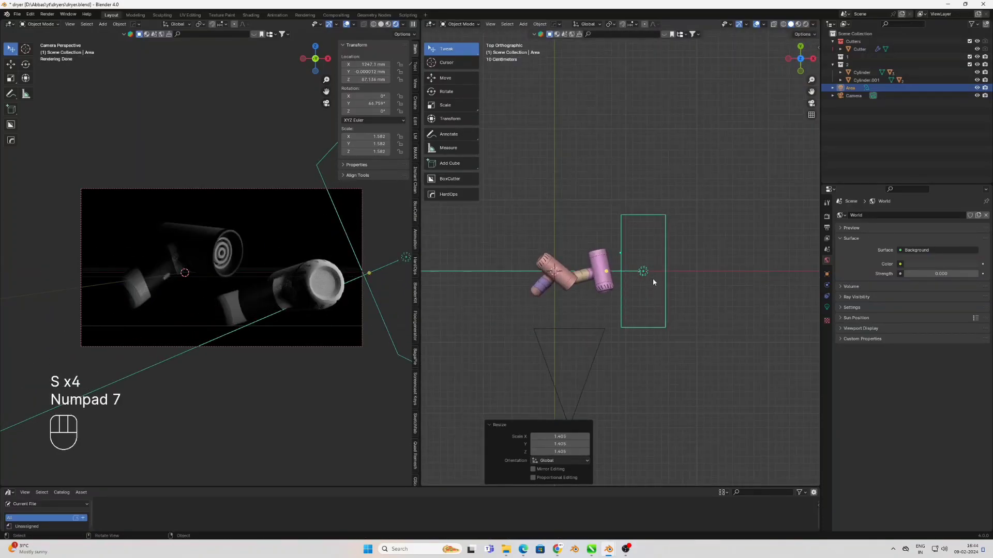
key(g)
click(644, 314)
middle_drag(683, 345, 679, 328)
key(r)
click(672, 345)
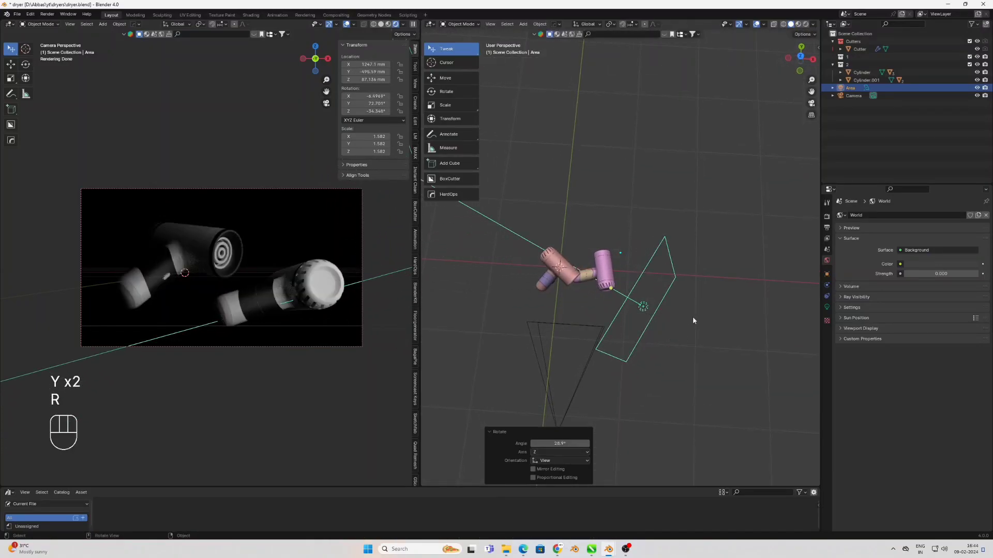
Rotate the area light around global Z to about -72° and enlarge it to a scale of about 2.05
key(r)
key(z)
key(z)
key(z)
key(z)
click(665, 335)
key(s)
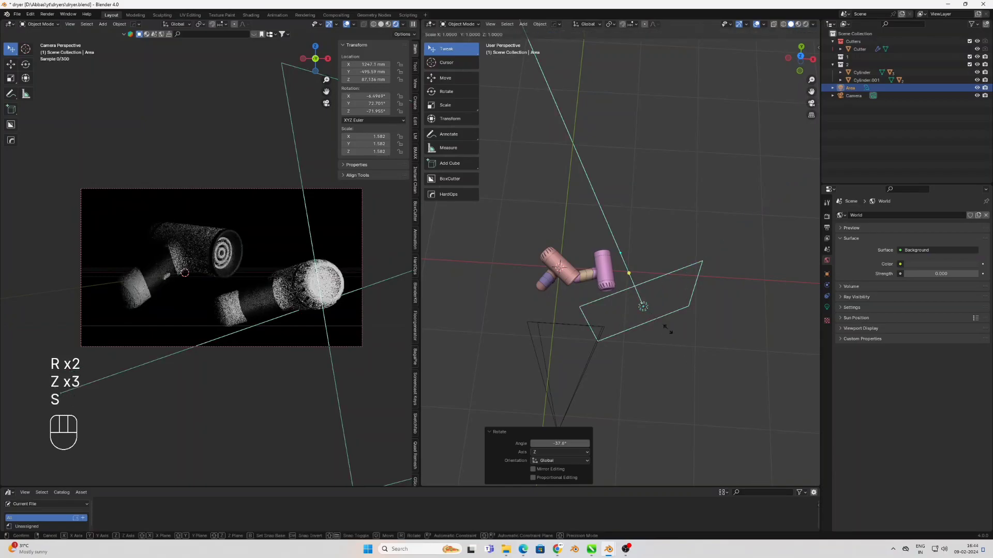
key(s)
key(s)
key(s)
click(667, 339)
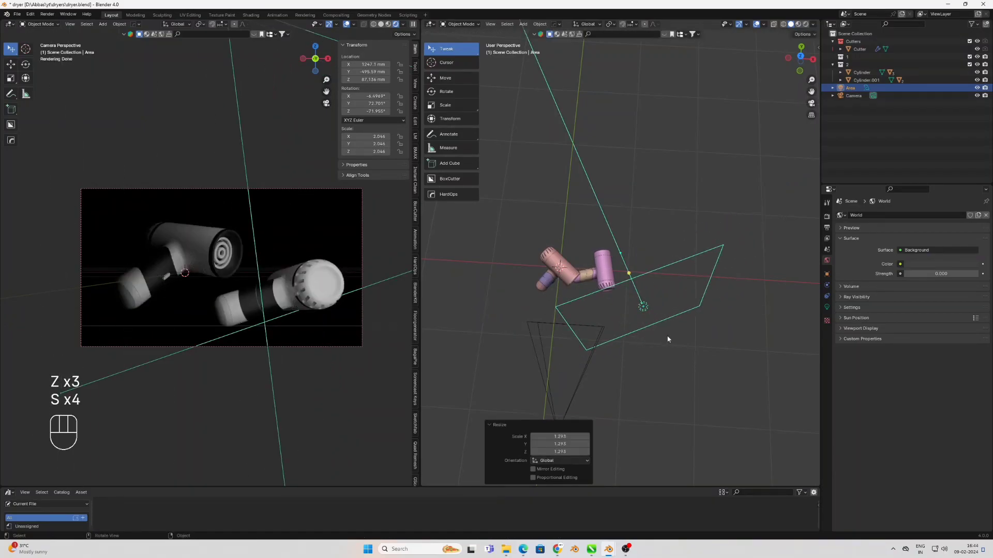
middle_drag(688, 350, 704, 336)
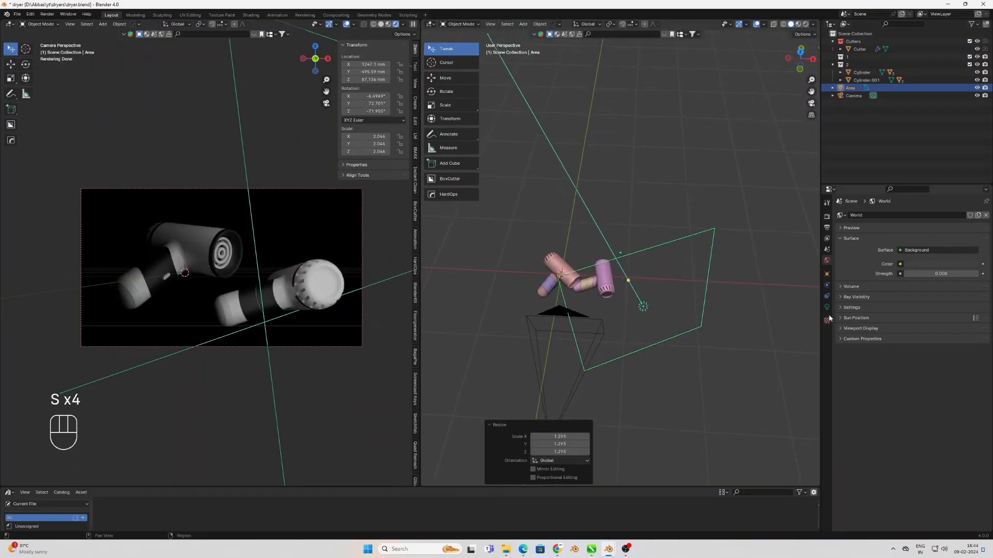
Create a new light linking collection for the area light in its object shading settings
click(827, 274)
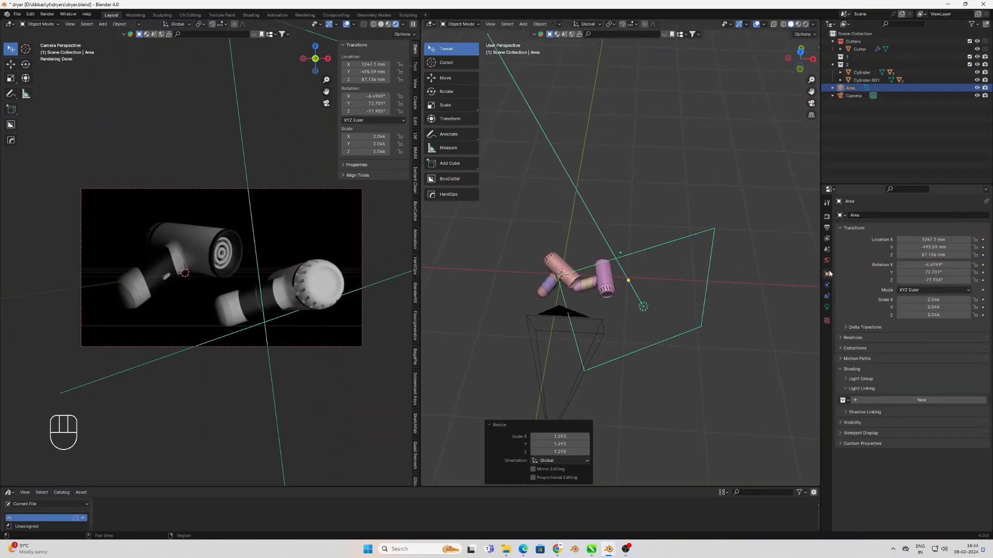
click(888, 401)
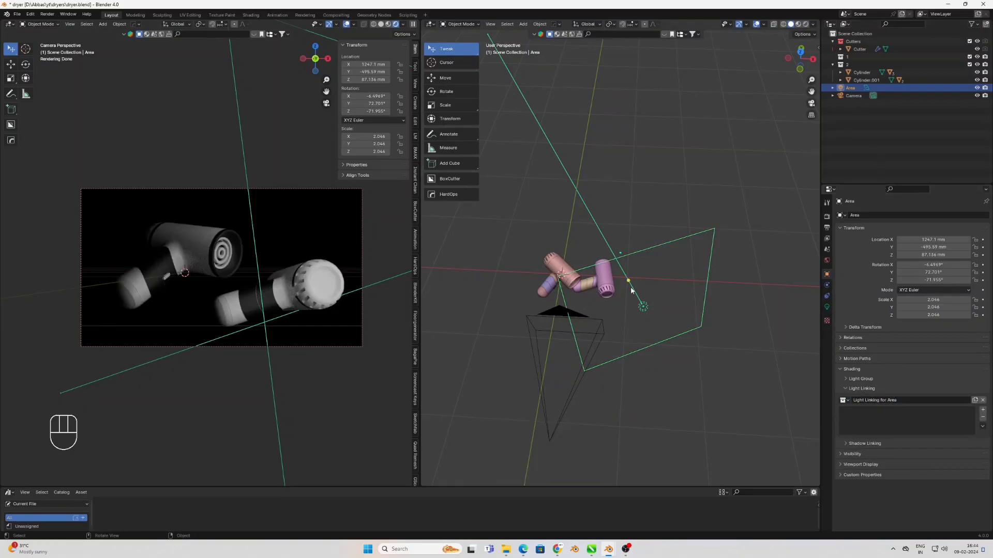
Select all parts of the mirrored dryer, including its round grille, and move them to a new collection named 2
scroll(586, 300, up, 2)
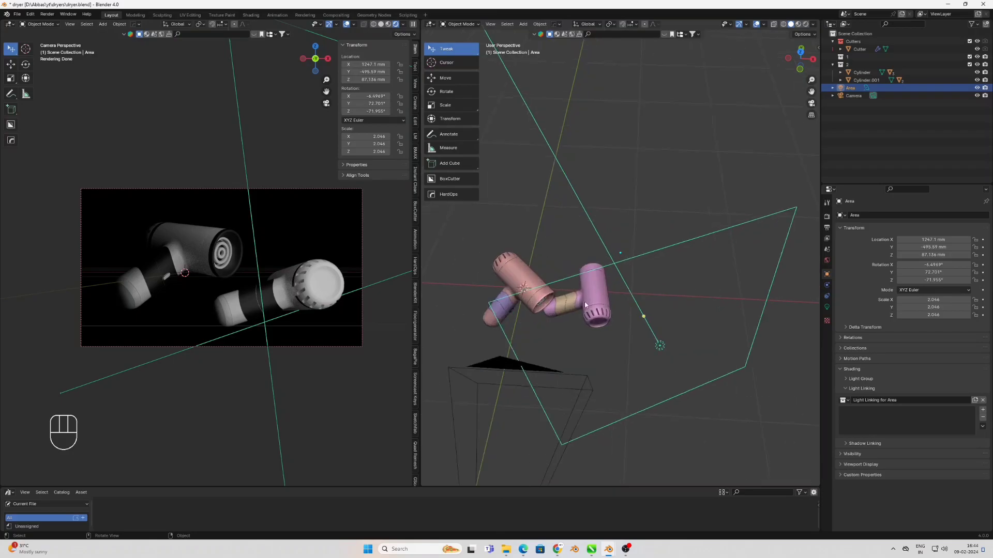
shift+click(572, 307)
middle_drag(572, 306, 517, 300)
shift+click(553, 309)
key(m)
click(557, 309)
text(2)
key(KP_Enter)
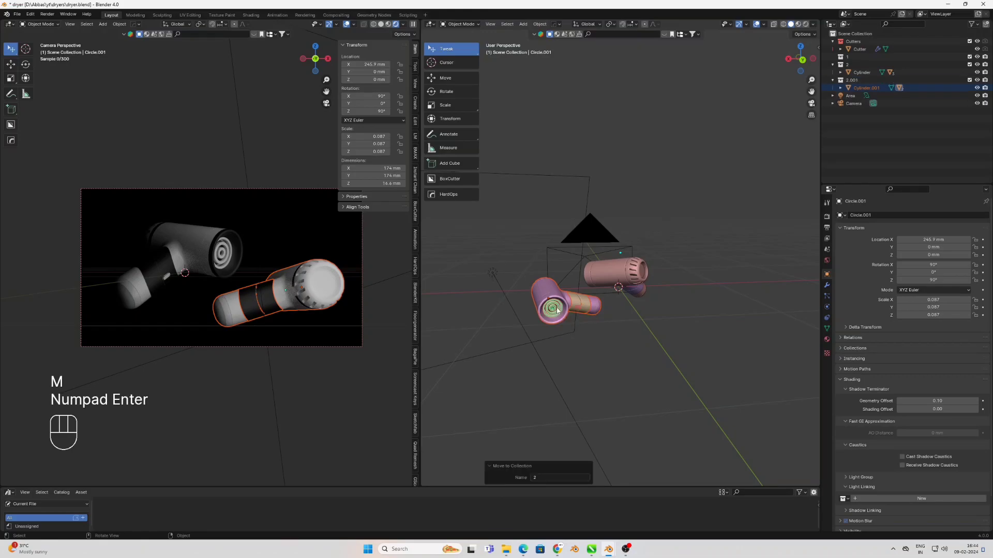
click(492, 274)
middle_drag(492, 276, 775, 290)
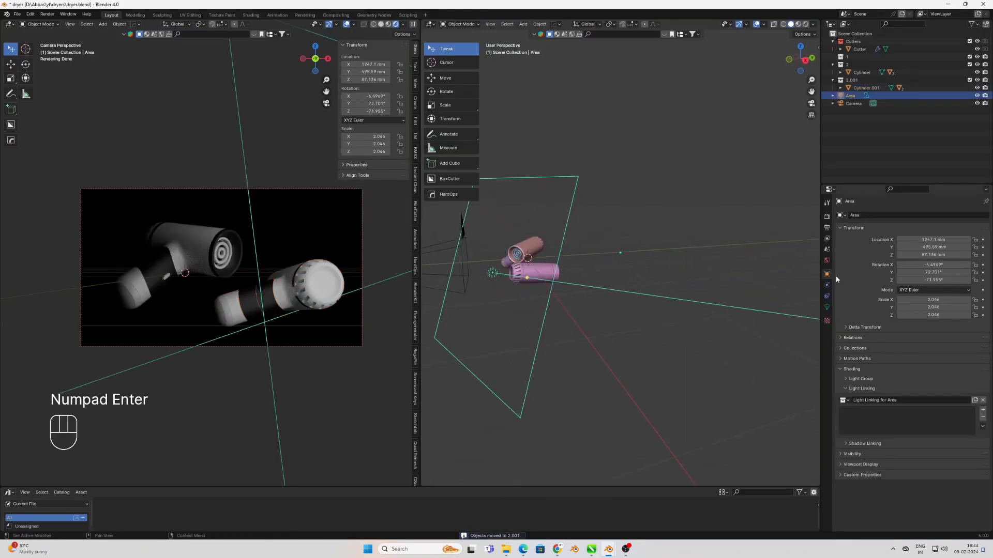
middle_drag(598, 290, 825, 261)
shift+middle_drag(632, 301, 661, 310)
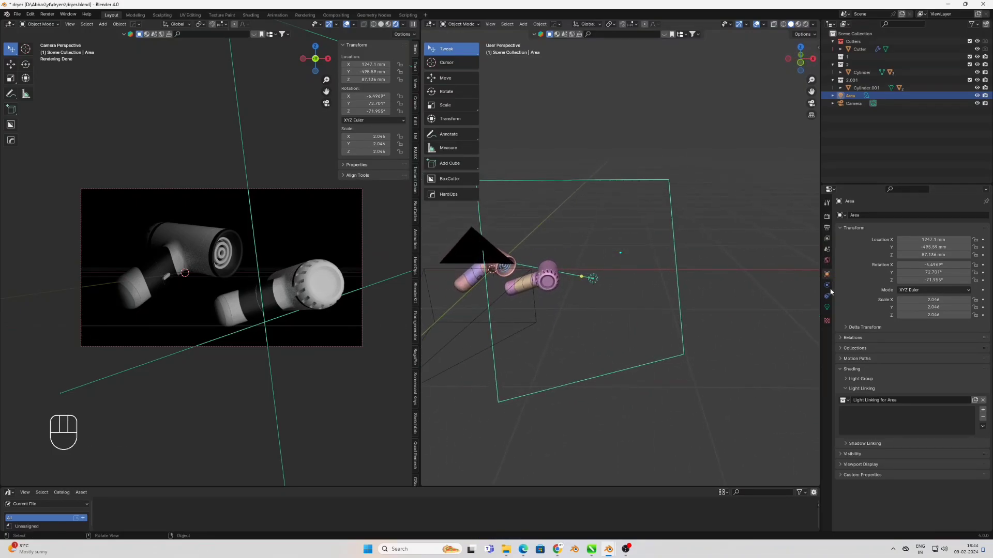
Select the body, handle parts and round grille of the other dryer and move them to a new collection named 1
shift+middle_drag(546, 310, 628, 324)
scroll(629, 324, up, 5)
click(609, 424)
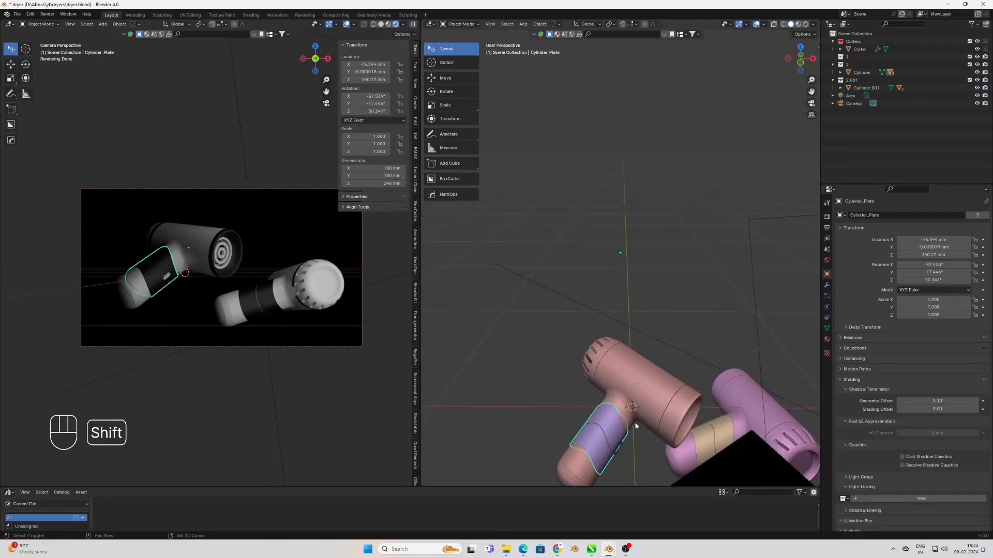
shift+click(630, 413)
middle_drag(694, 422, 651, 410)
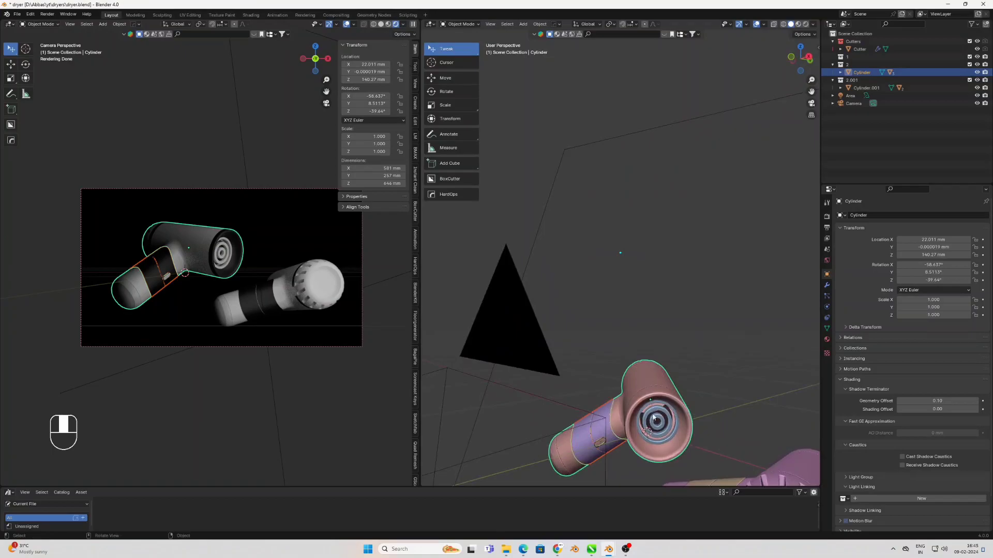
shift+click(660, 421)
key(m)
click(660, 412)
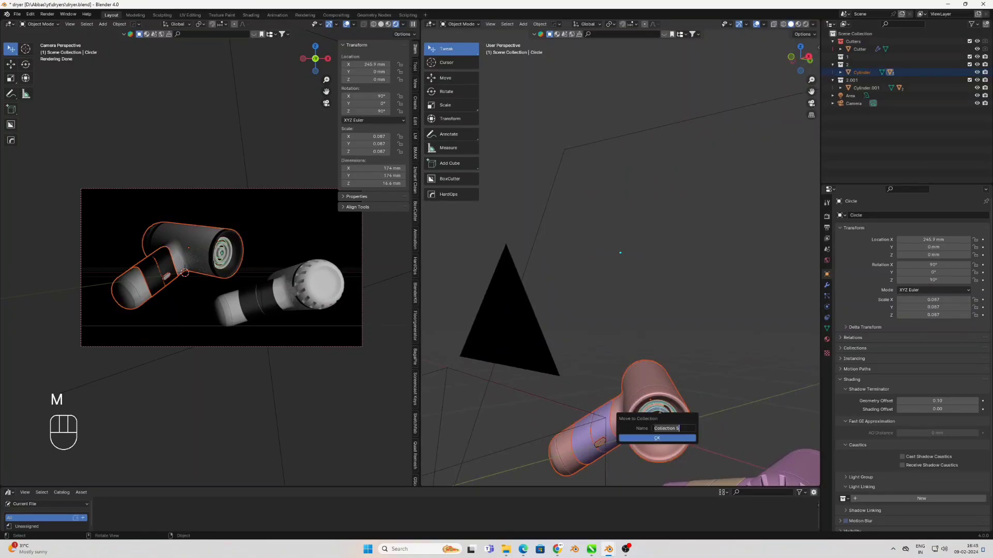
key(KP_Enter)
Add collections 1 and 1.001 to the area light's light linking so it affects only that dryer
scroll(609, 334, down, 8)
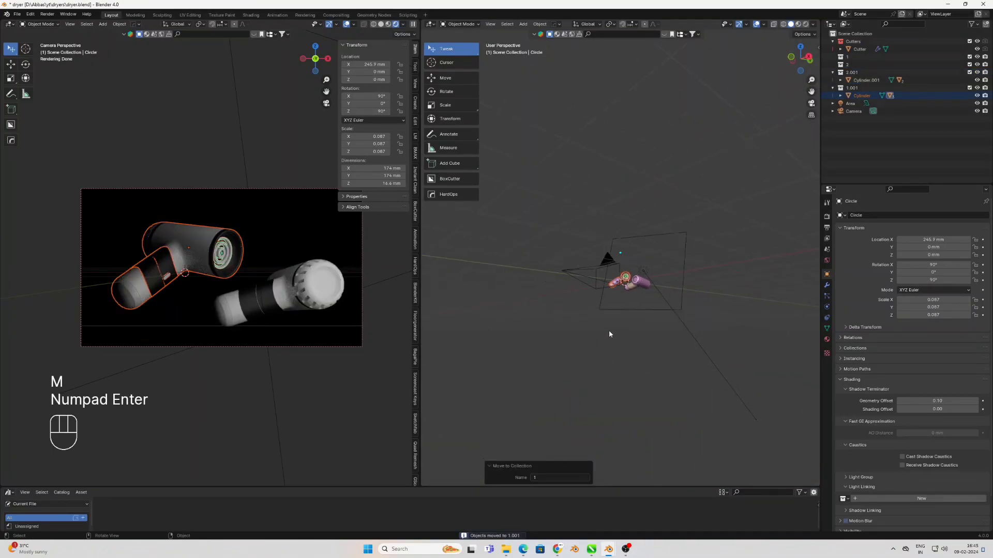
click(671, 297)
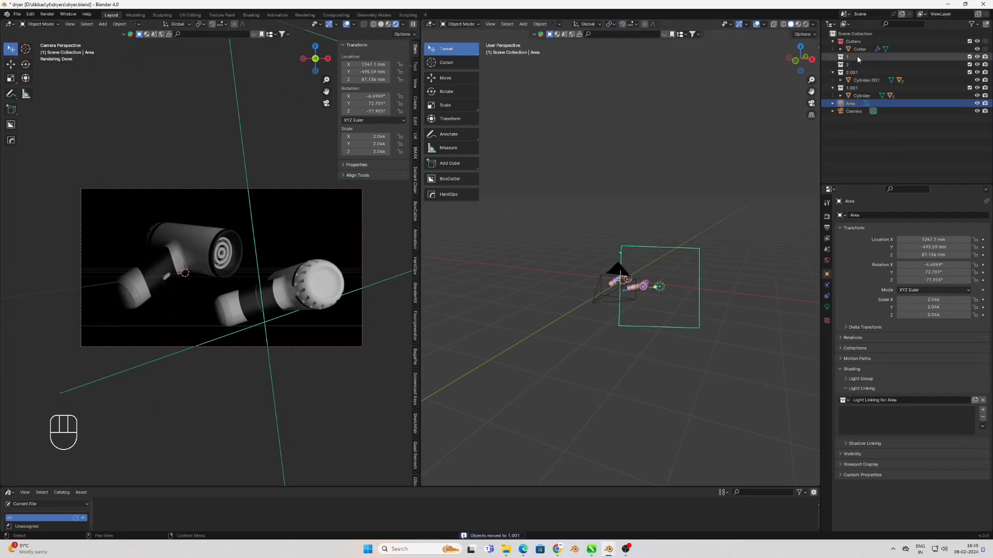
drag(848, 54, 885, 372)
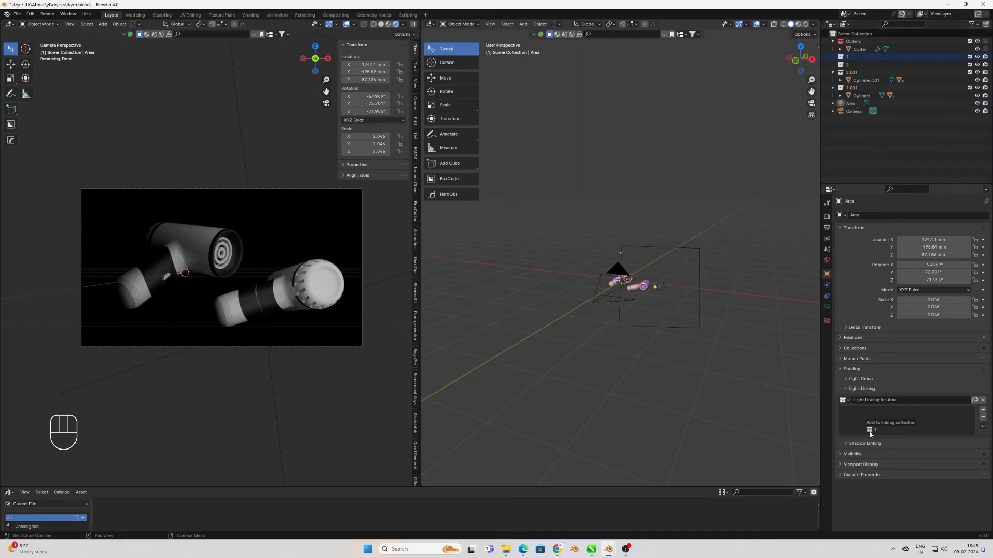
drag(851, 88, 868, 431)
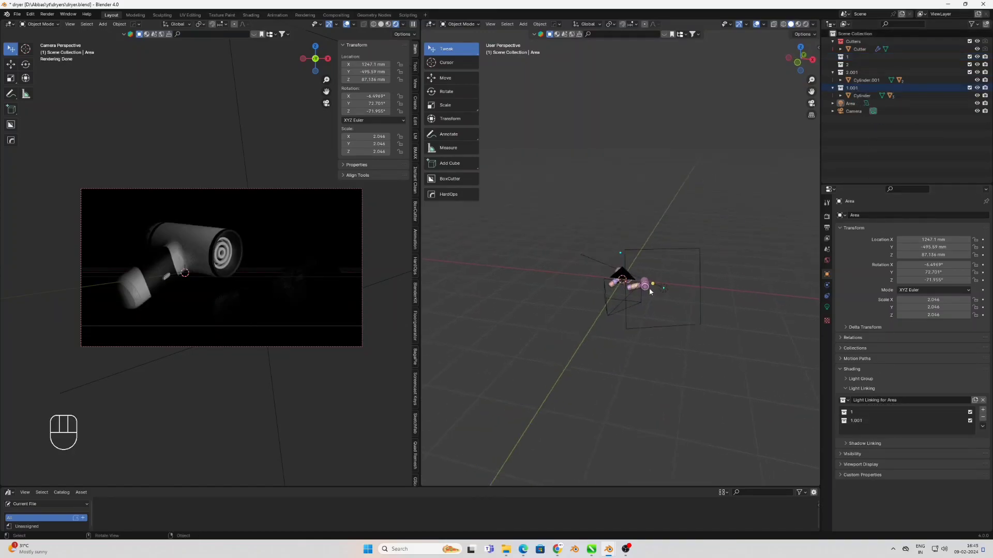
Enlarge the area light to a scale of about 2.33 and rotate it about 19° around global Z
click(665, 289)
key(s)
click(720, 332)
key(s)
key(r)
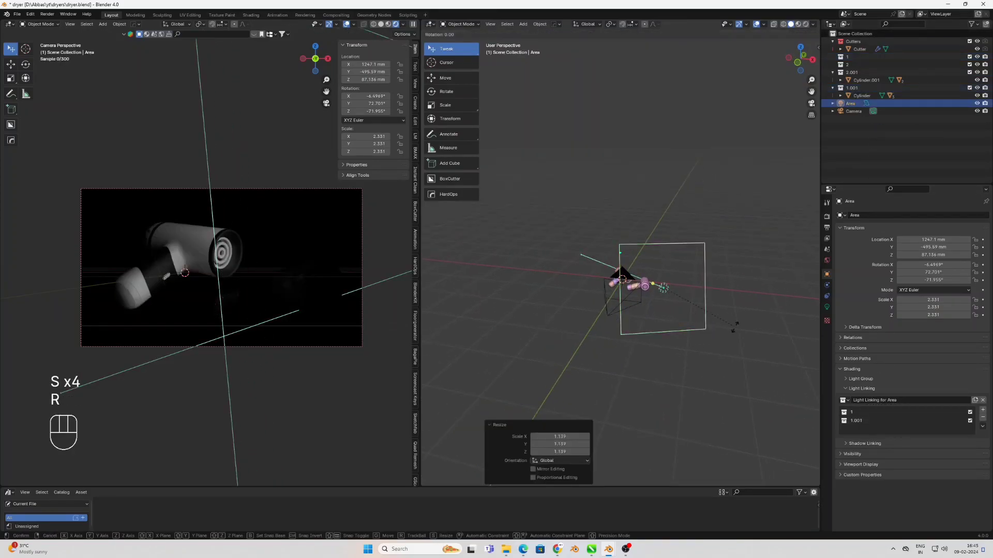
key(z)
key(z)
key(z)
click(735, 327)
Set the area light's beam spread to 1° and narrow the light along global X in two passes, the last by a factor of about 0.62
click(828, 310)
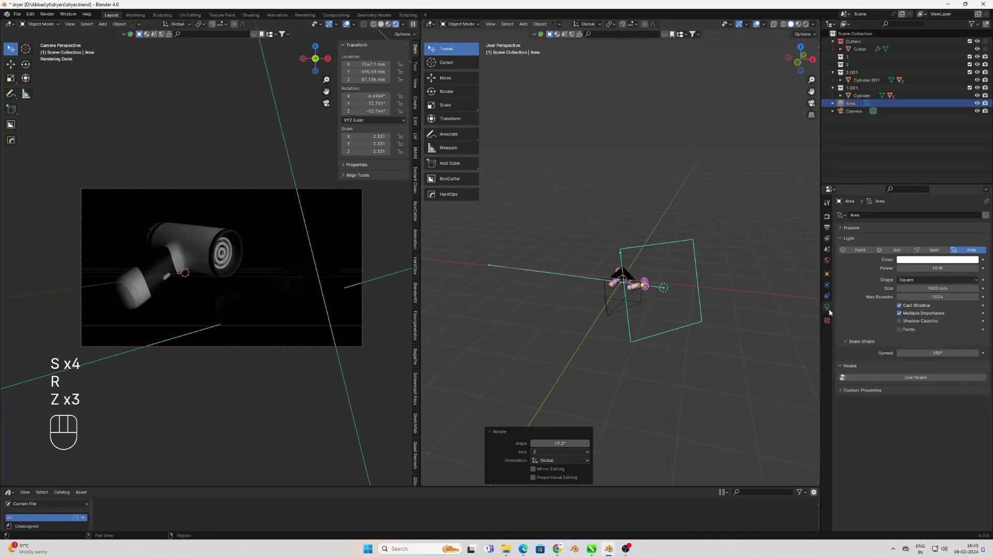
key(Return)
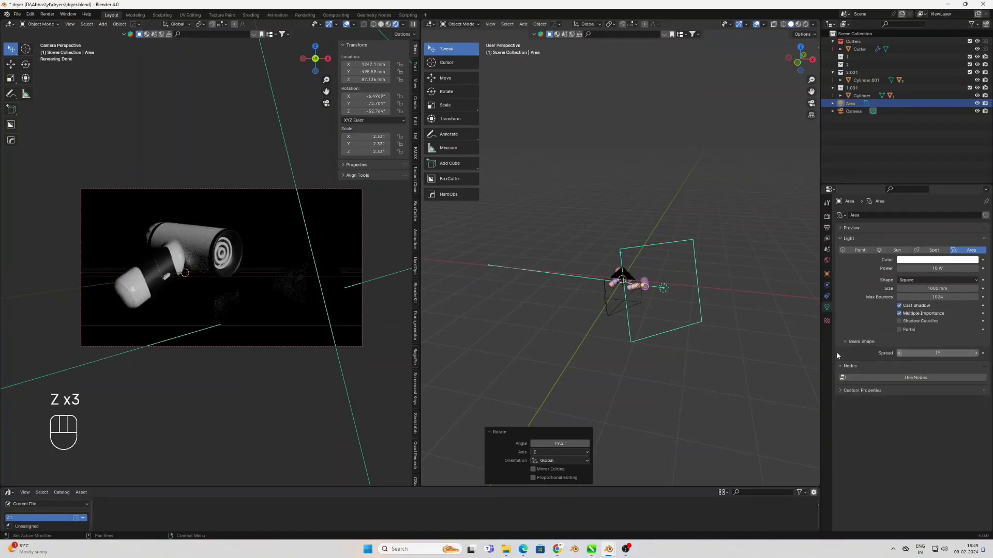
key(s)
key(x)
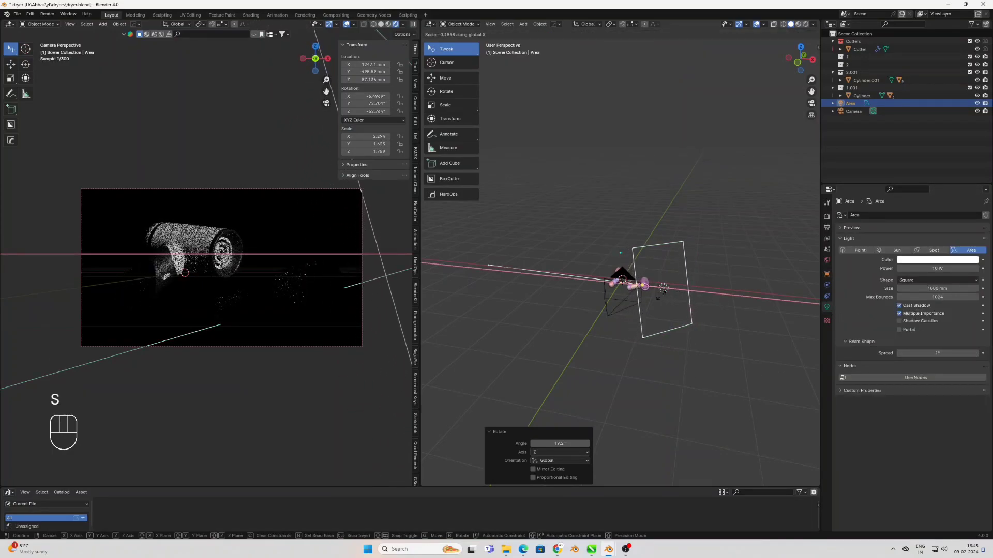
click(661, 295)
key(s)
key(x)
click(743, 295)
Rotate the area light about 4.6° around global Z and about 9.2° around global X
key(r)
key(z)
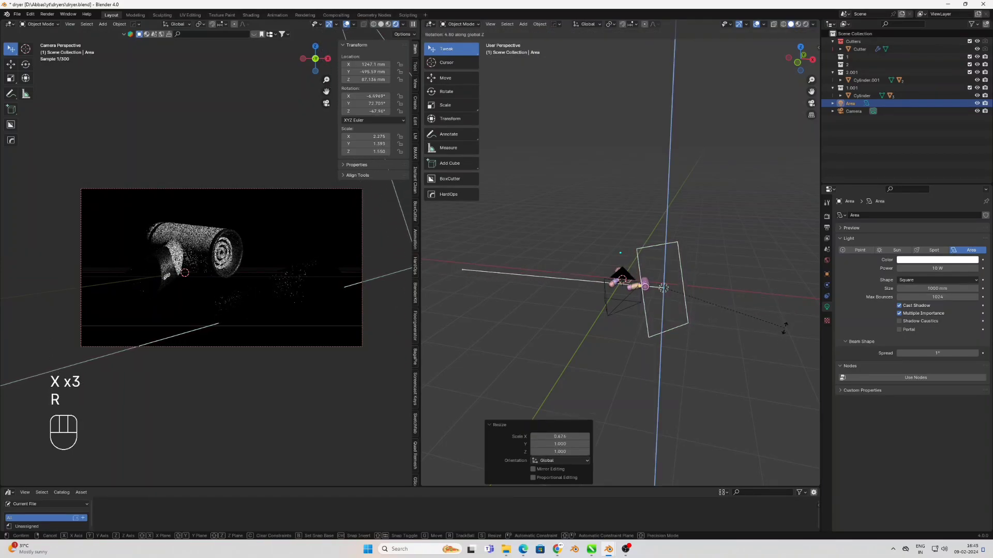
click(785, 329)
key(r)
key(x)
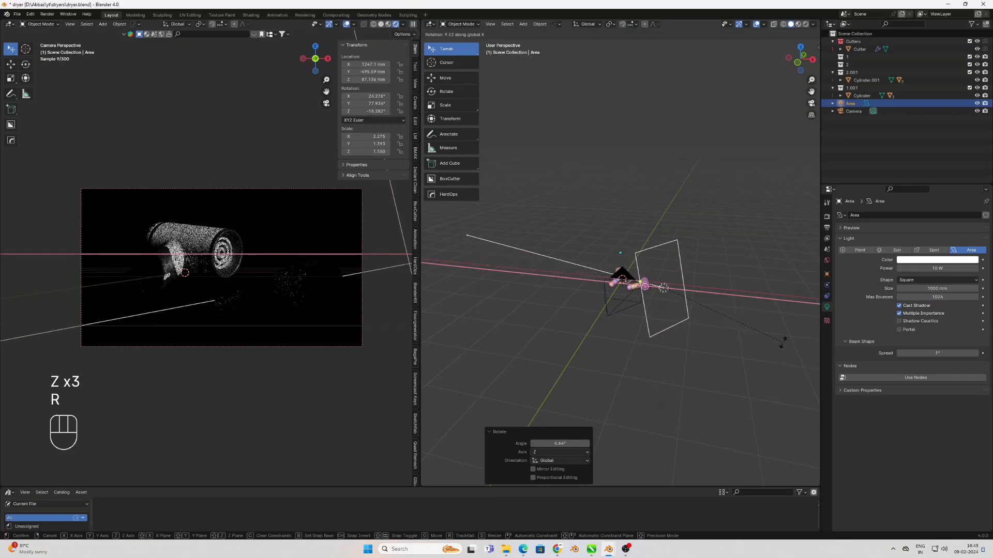
click(784, 341)
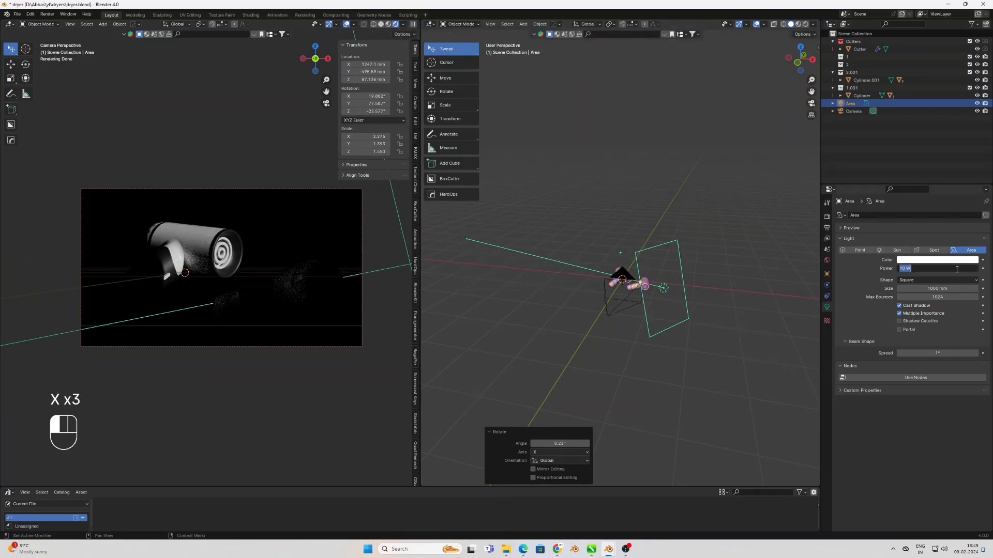
Try the area light's power at 2 W and at 5 W
text(2)
key(Return)
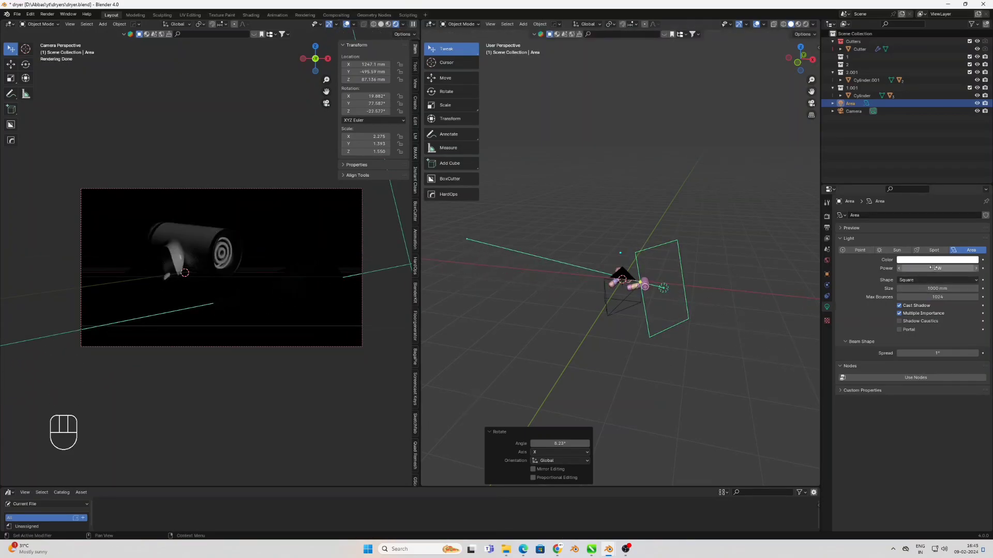
text(5)
key(Return)
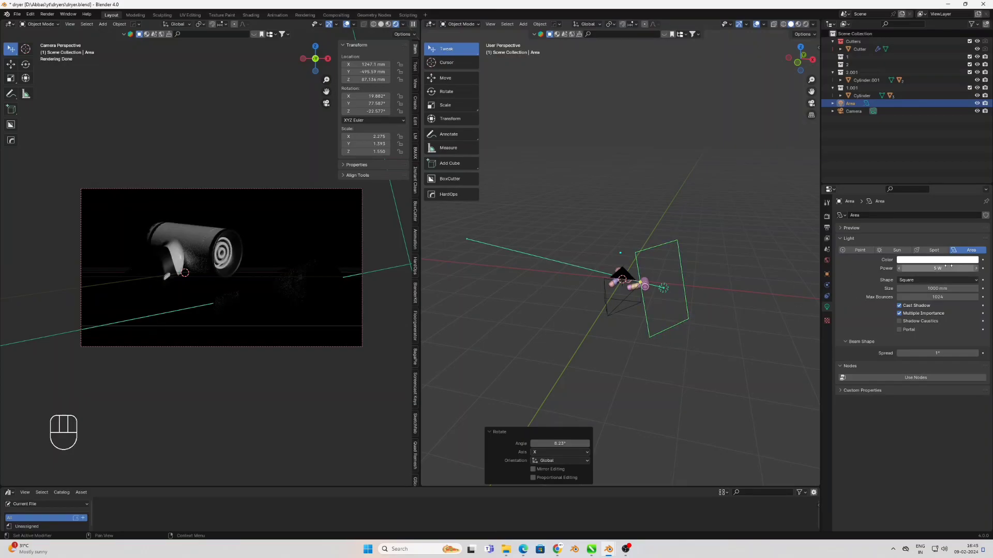
Stretch the area light along global Z by a factor of about 1.24 and set its power to 10 W
key(s)
key(z)
key(z)
key(z)
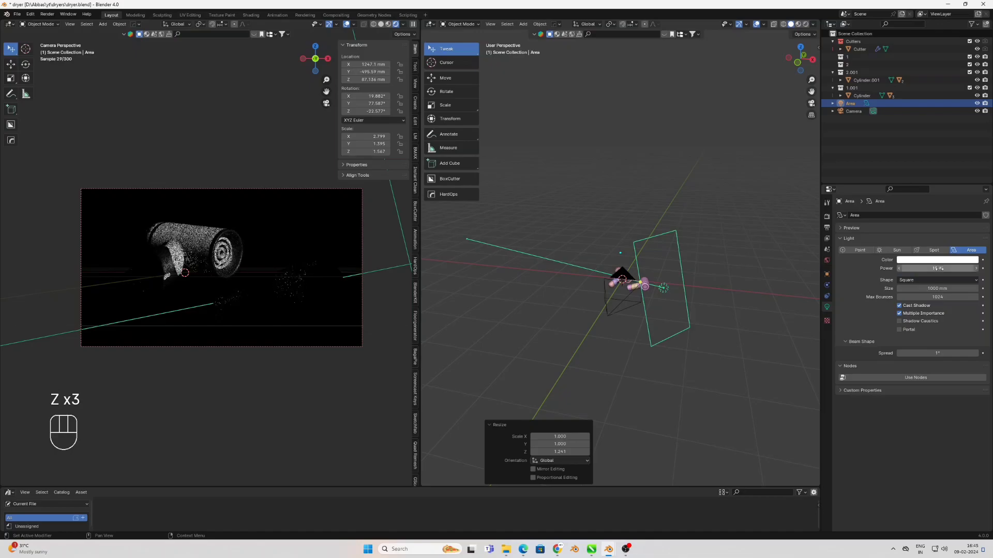
In the top view, rotate the area light around global Z to about -8.3°
key(KP_7)
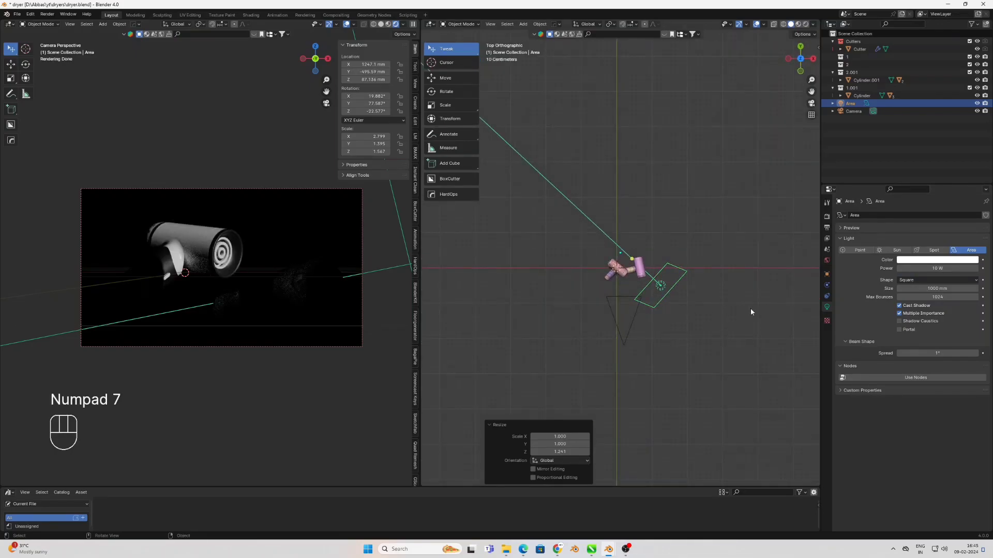
key(r)
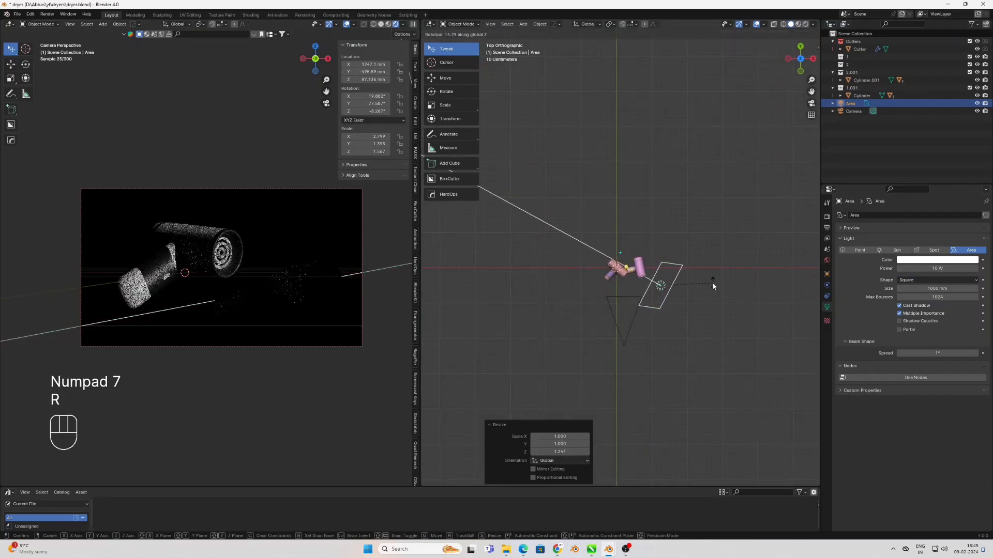
key(z)
key(z)
key(z)
Move the area light about 296 mm along Y and about -66 mm along X
key(g)
key(y)
key(y)
click(713, 293)
key(g)
key(x)
key(x)
key(x)
click(723, 306)
Rotate the area light around global Z to about -15.4°
key(r)
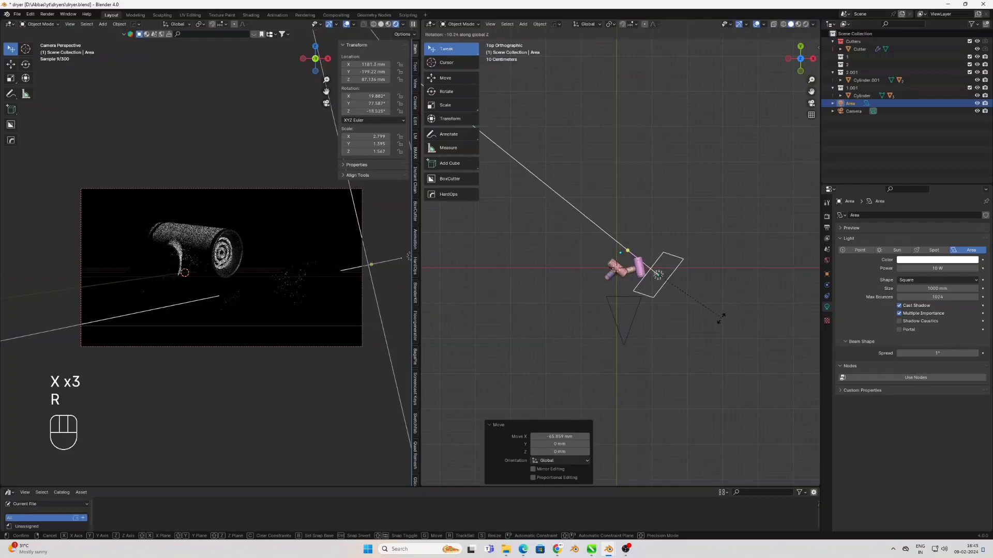
key(z)
click(726, 318)
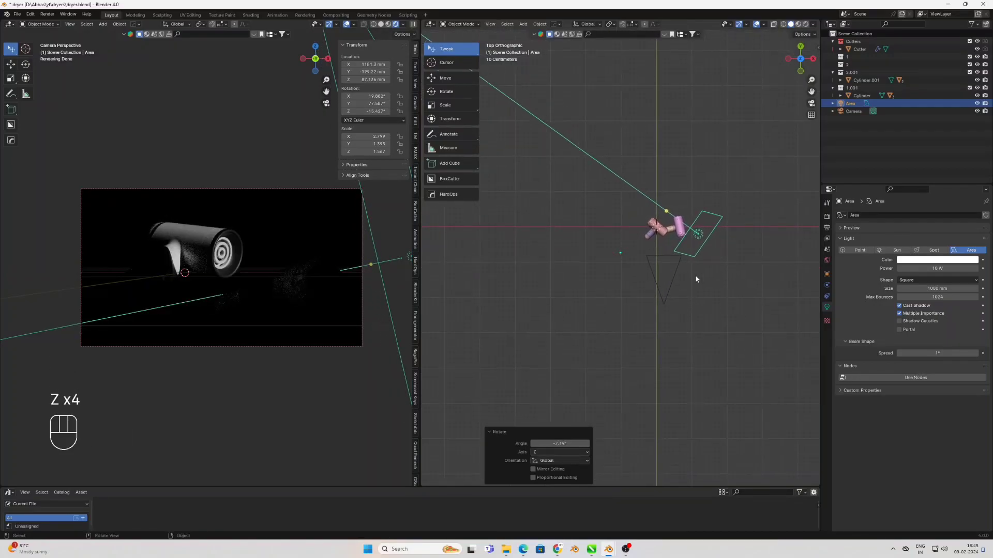
Duplicate the area light to the opposite side of the dryers and rotate the copy about -99.6° around global Z
key(shift+d)
click(631, 288)
key(r)
key(z)
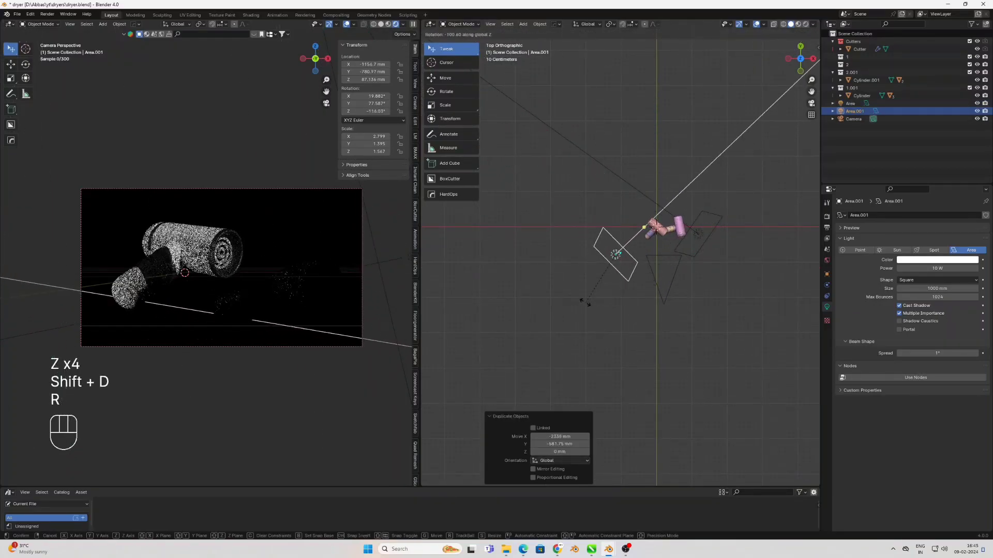
click(588, 302)
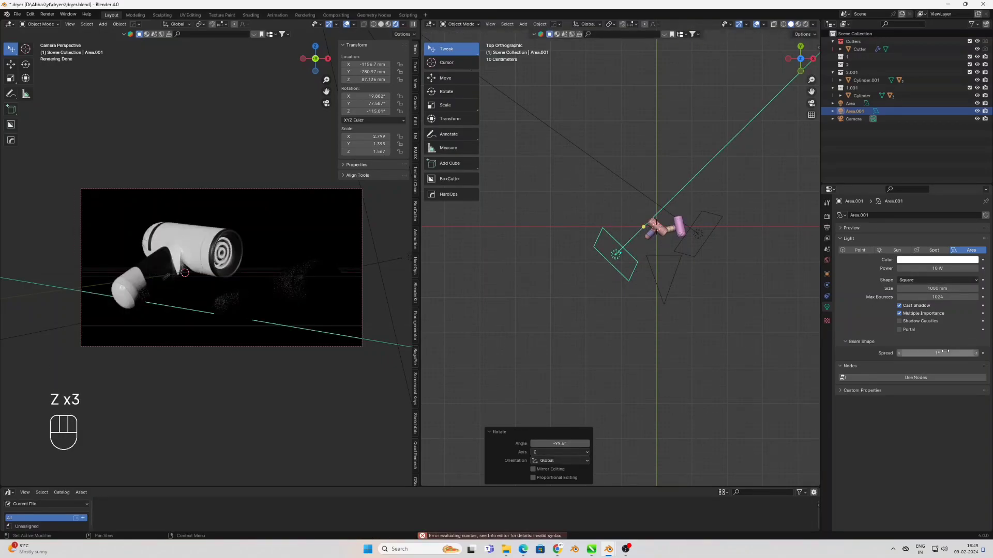
Set the duplicated area light's beam spread to 180°
key(Return)
middle_drag(649, 299, 584, 296)
key(KP_7)
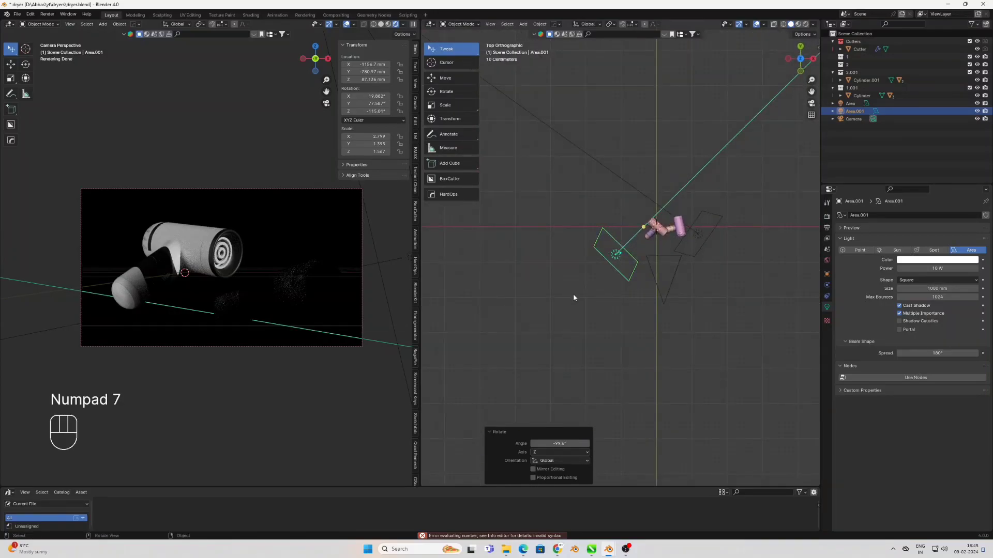
Rotate the duplicated light around Z to about -89.3° and move it about 450 mm along X and -44 mm along Y
key(r)
key(z)
click(598, 280)
key(g)
click(616, 280)
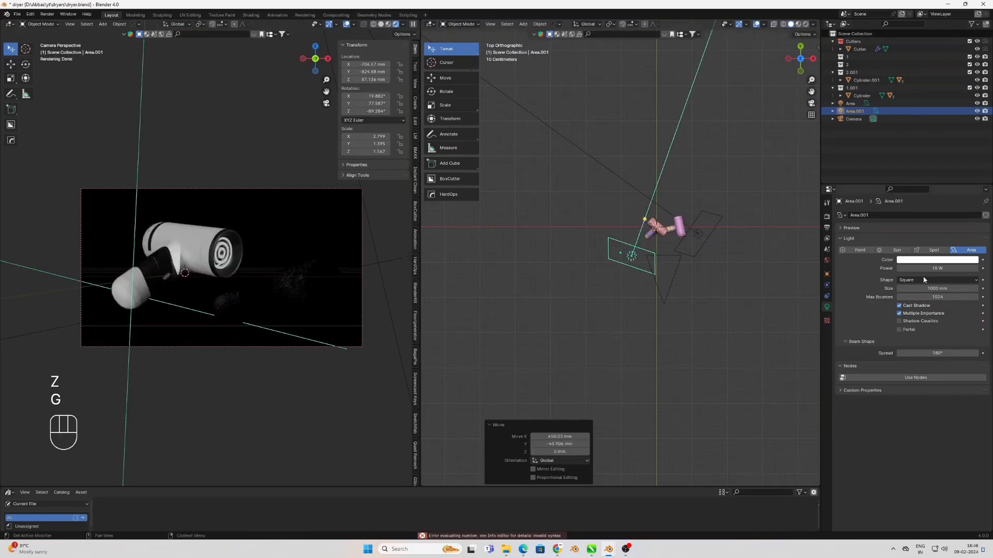
Set the duplicated light's power to 2 W and enlarge it slightly to an X scale of about 2.88
key(Return)
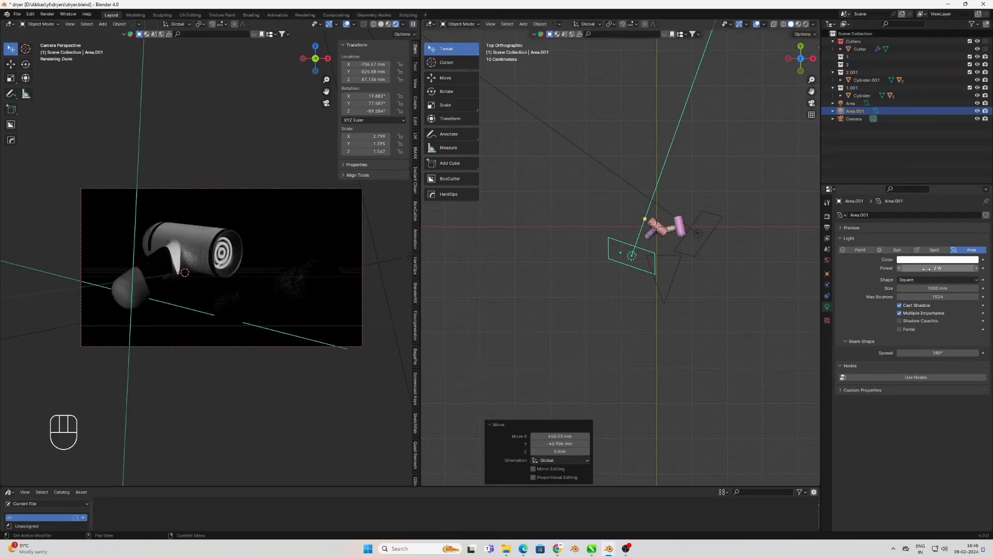
key(s)
key(s)
Rotate the duplicated light around global Z to about -147.4°
key(r)
key(z)
key(z)
key(z)
key(z)
click(631, 334)
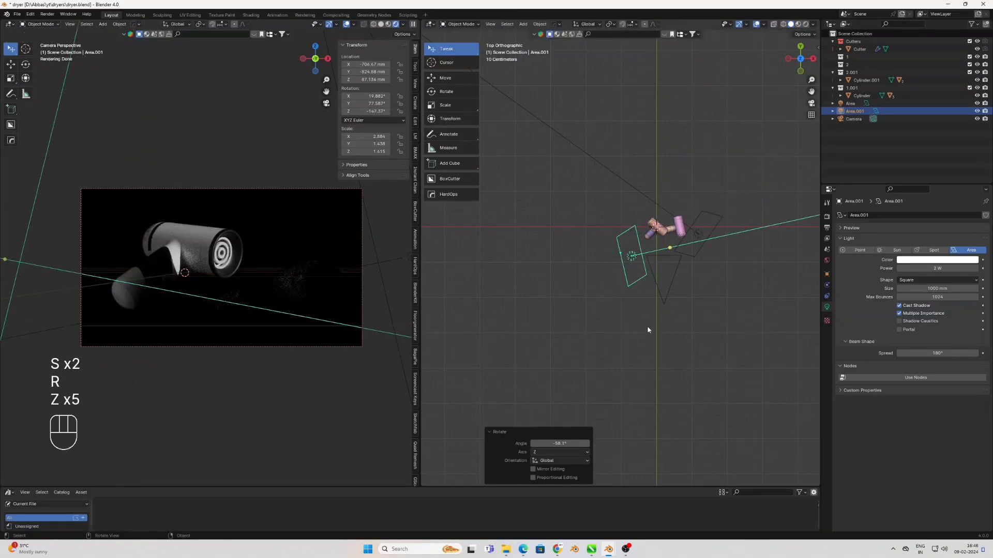
Move the duplicated light along positive Y, level with the dryers, and adjust its rotation in the top view
key(g)
click(666, 334)
key(r)
click(681, 330)
Move the original area light about -143 mm along Y
click(699, 237)
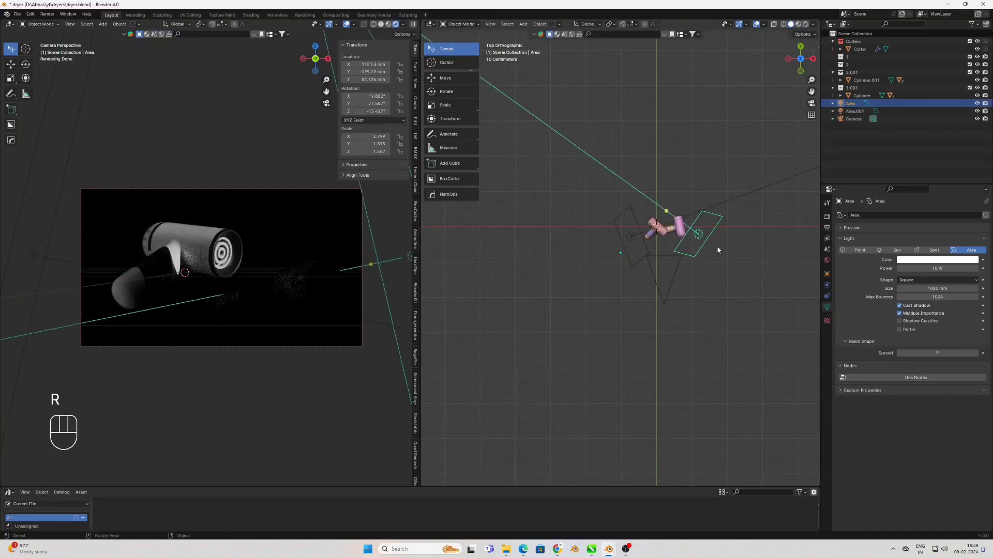
key(g)
key(y)
click(711, 253)
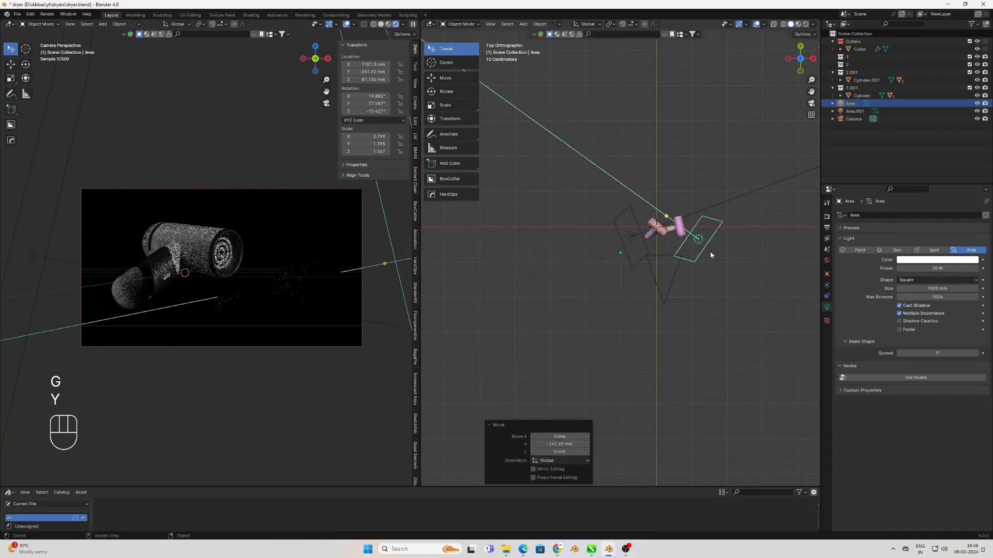
Duplicate the area light beside the right dryer and place the copy above the dryers
click(715, 311)
scroll(150, 275, up, 3)
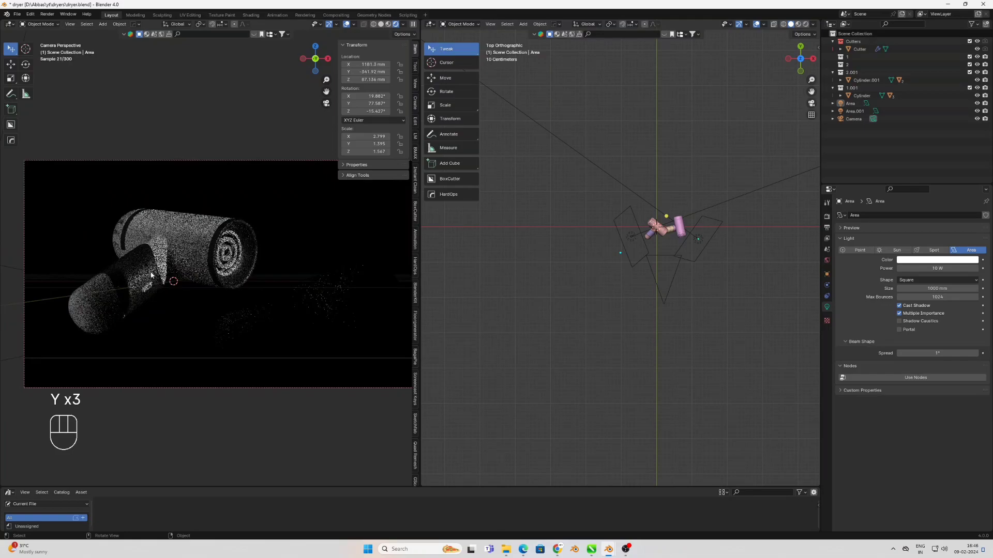
click(699, 239)
middle_drag(700, 239, 716, 195)
key(shift+d)
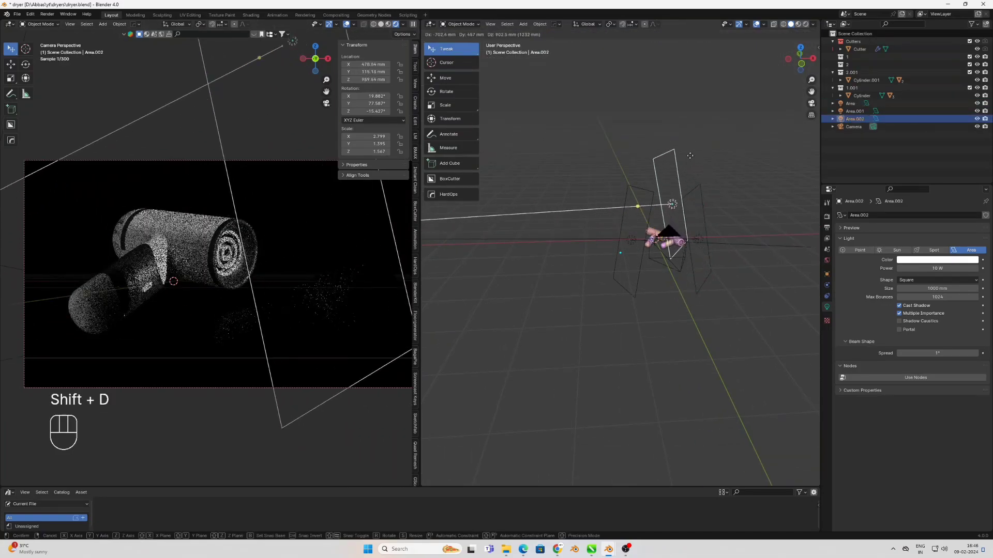
click(735, 194)
Rotate the duplicated light around global Y and move it to about X 866 mm, Y 5 mm, Z 809 mm
key(r)
key(y)
click(731, 191)
key(g)
click(713, 220)
middle_drag(713, 221, 773, 268)
key(r)
key(y)
right_click(763, 237)
key(r)
key(z)
key(z)
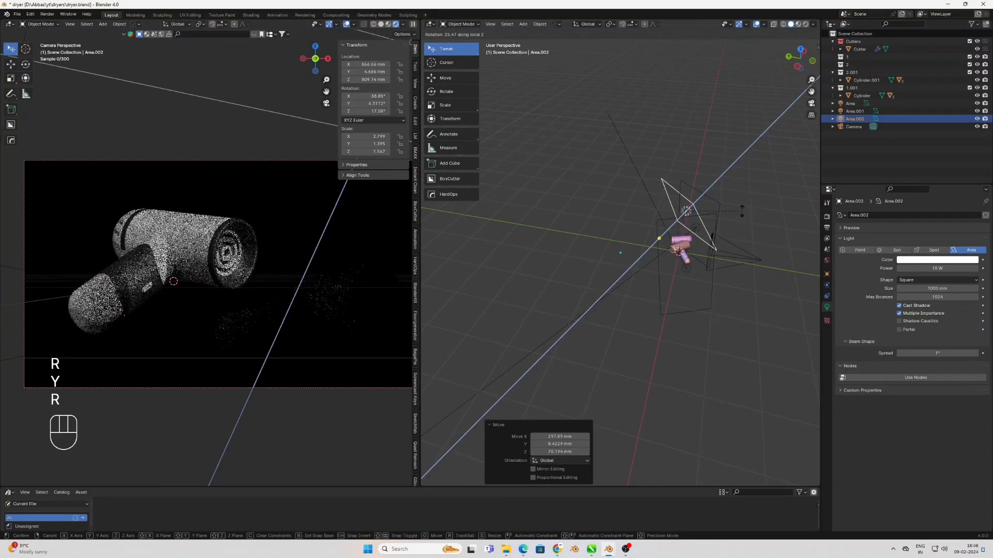
right_click(731, 223)
Rotate the duplicated light about -74° in the view plane so it faces down over the dryers
key(r)
key(y)
key(y)
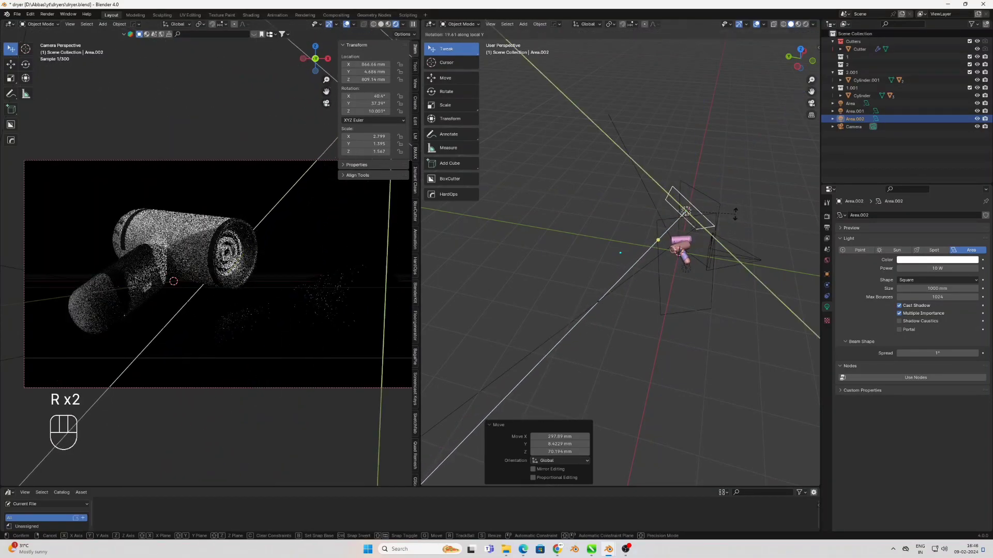
key(y)
click(724, 243)
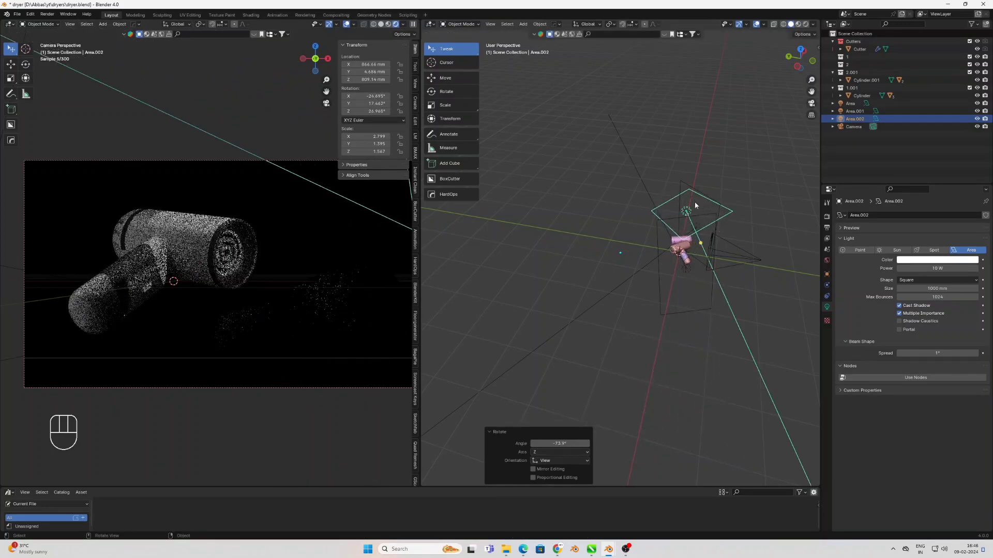
Raise the duplicated light to about Y 732 mm, Z 1457 mm and shift it along X to about 1930 mm
key(g)
click(722, 262)
middle_drag(760, 317, 649, 315)
key(g)
key(x)
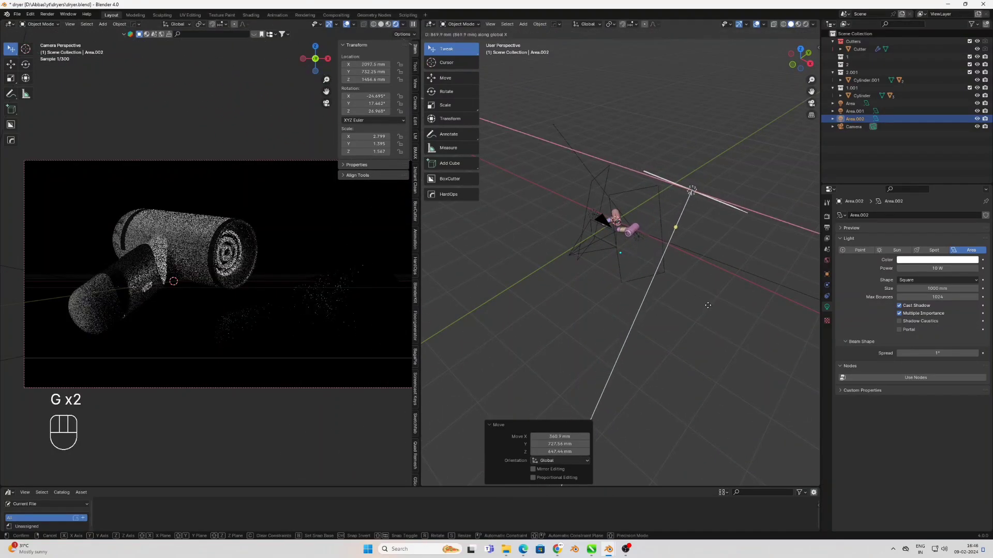
click(672, 334)
click(672, 334)
scroll(282, 324, down, 2)
scroll(281, 324, up, 1)
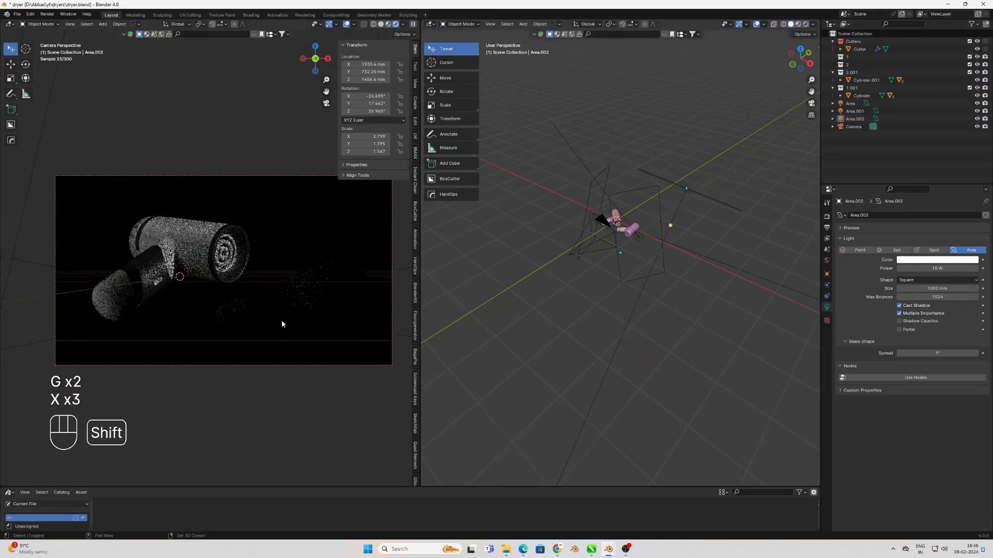
shift+middle_drag(281, 323, 259, 337)
Add a new area light at the world origin and rotate it 180° around X so it shines upward
key(KP_7)
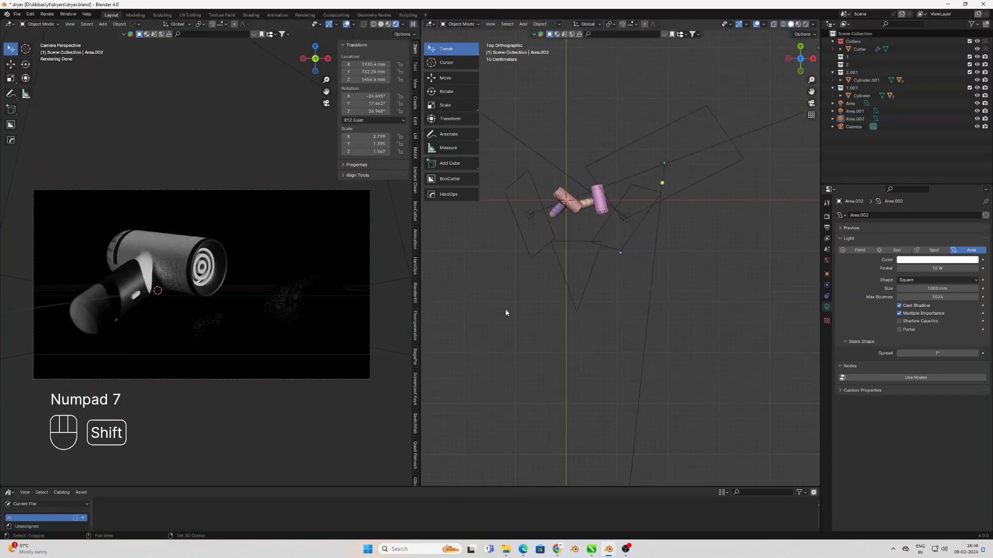
shift+middle_drag(505, 313, 545, 326)
key(shift+a)
mouse_move(546, 325)
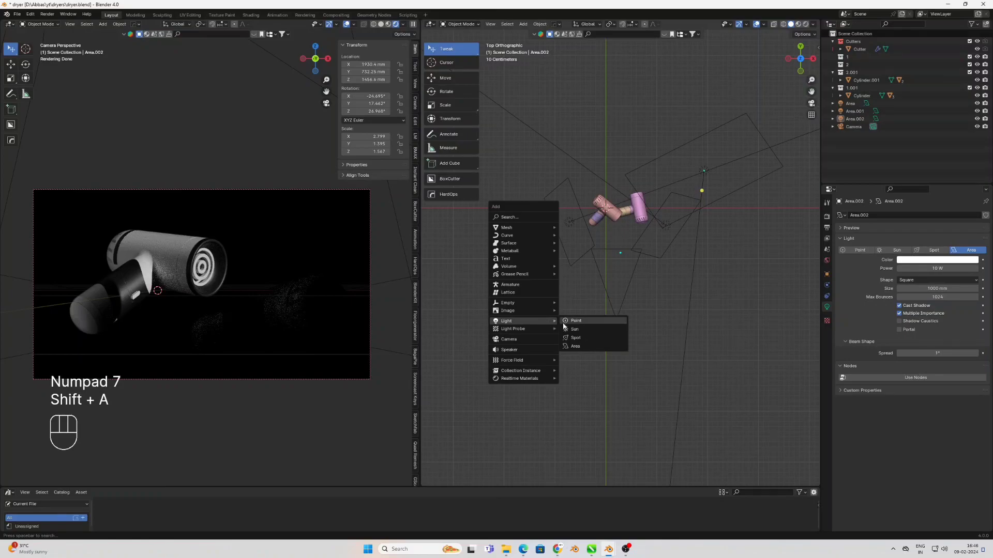
click(573, 346)
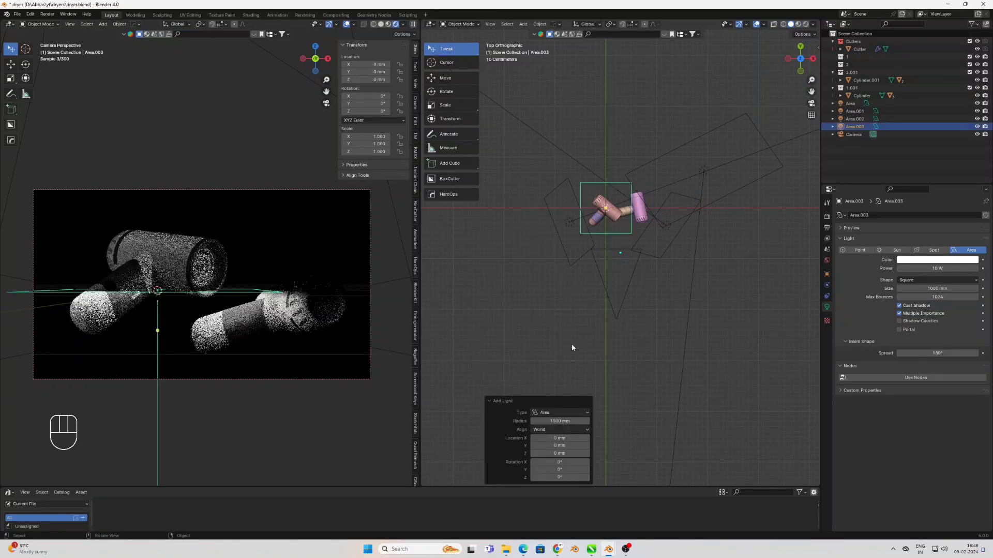
key(KP_1)
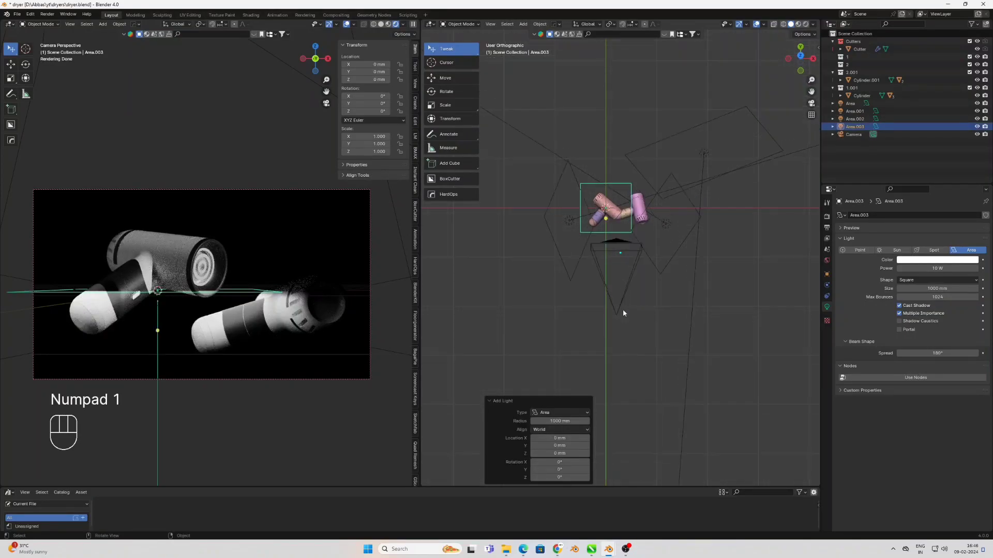
text(rx180)
key(Return)
Move the new light below the right dryer, about X 694 mm and Z -450 mm, and scale it to about 1.39
key(g)
click(662, 334)
key(s)
click(684, 370)
middle_drag(629, 294, 729, 296)
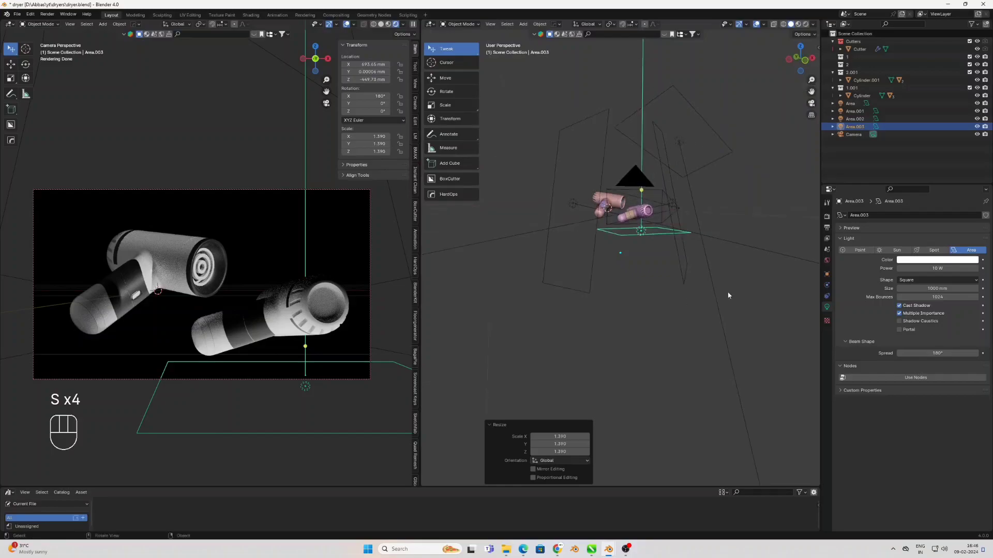
Create a light linking collection for the light under the right dryer and add collection 2.001 to it
click(827, 274)
click(889, 400)
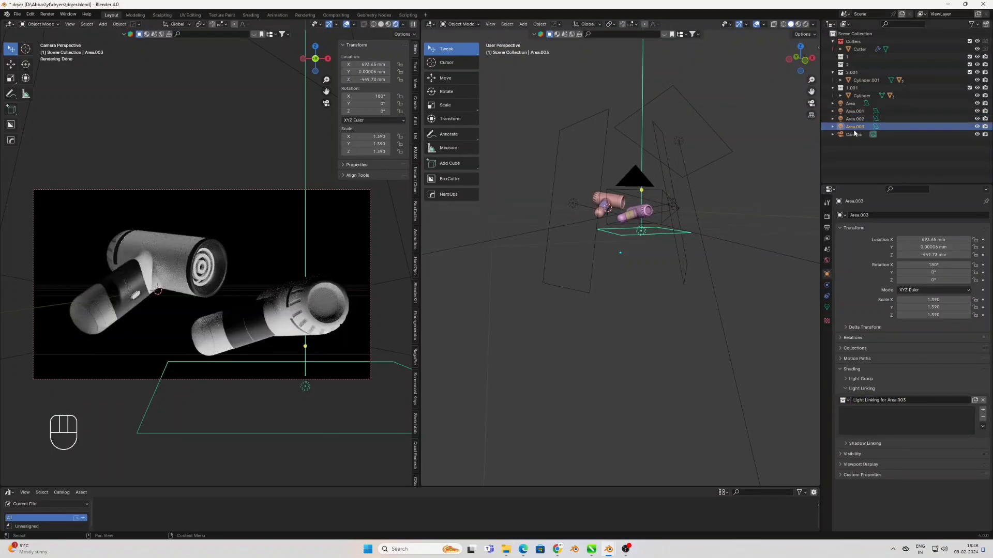
drag(849, 65, 851, 426)
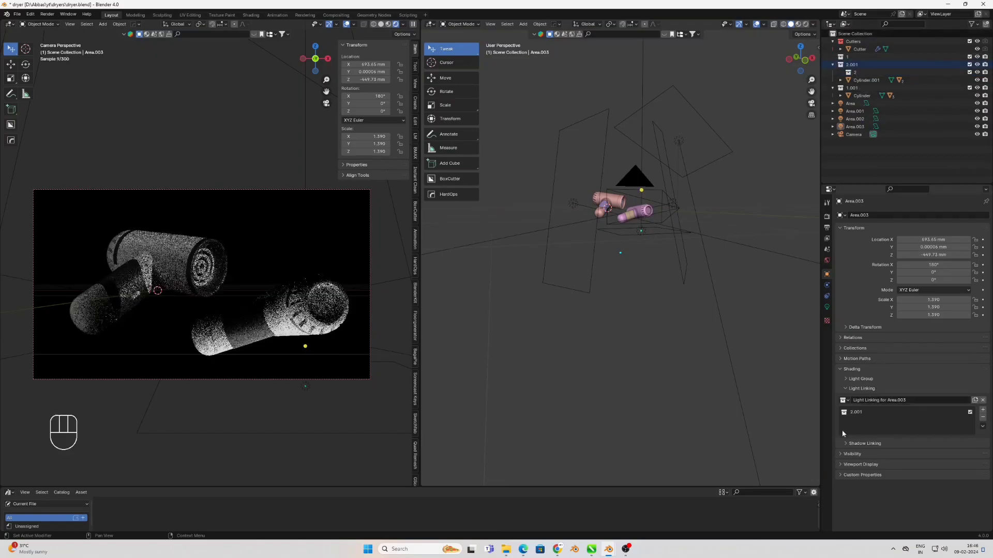
Enlarge the linked light to a scale of about 2.10 and move it to about X 1400 mm, Y -370 mm
click(642, 232)
middle_drag(644, 235, 645, 263)
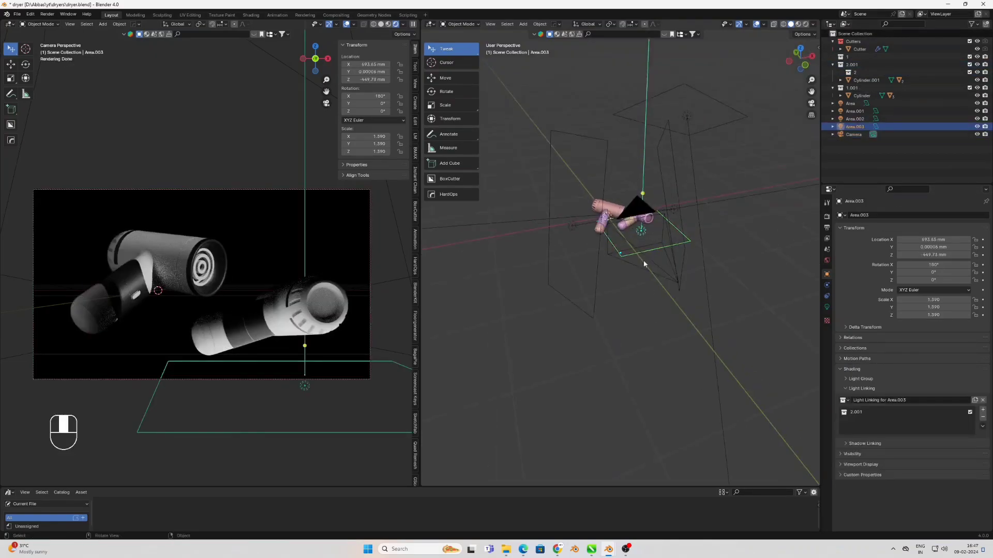
key(s)
click(664, 278)
key(g)
click(724, 243)
Rotate the linked light about -46° around global X and raise it to about Z -209 mm
key(r)
key(x)
key(x)
key(x)
key(g)
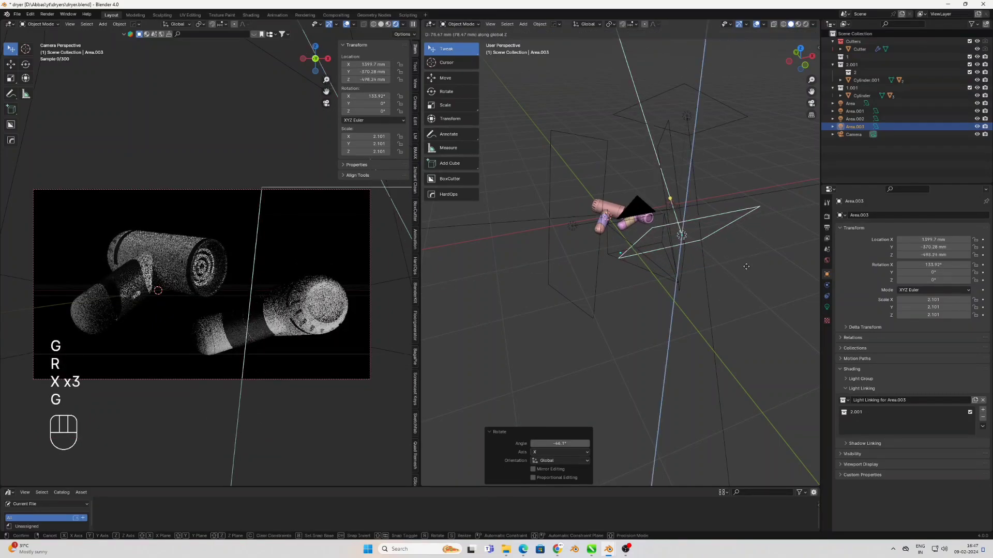
key(z)
key(z)
key(z)
click(808, 297)
Rotate the linked light about 34.5° around global Z and enlarge it to a scale of 2.3
key(r)
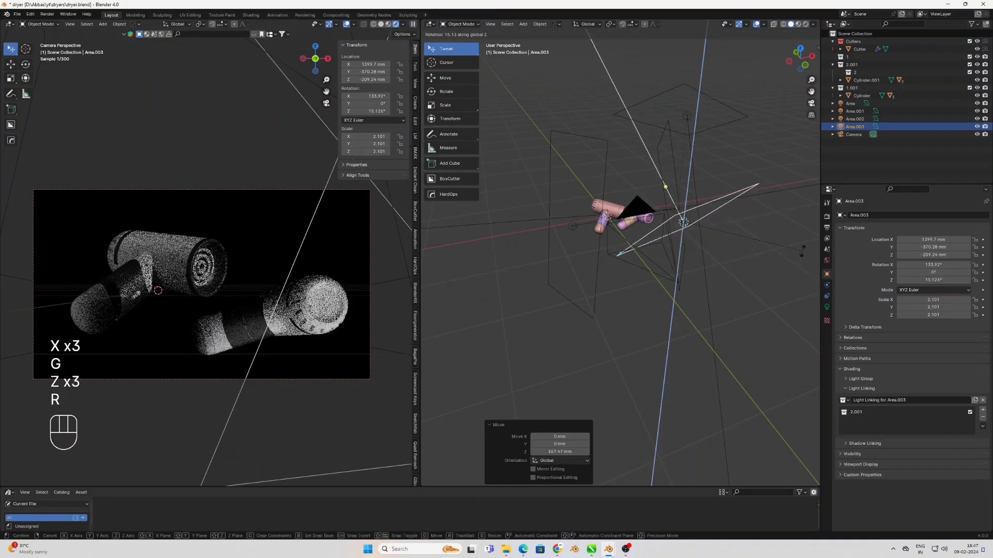
key(z)
key(z)
key(z)
key(s)
key(s)
key(s)
key(s)
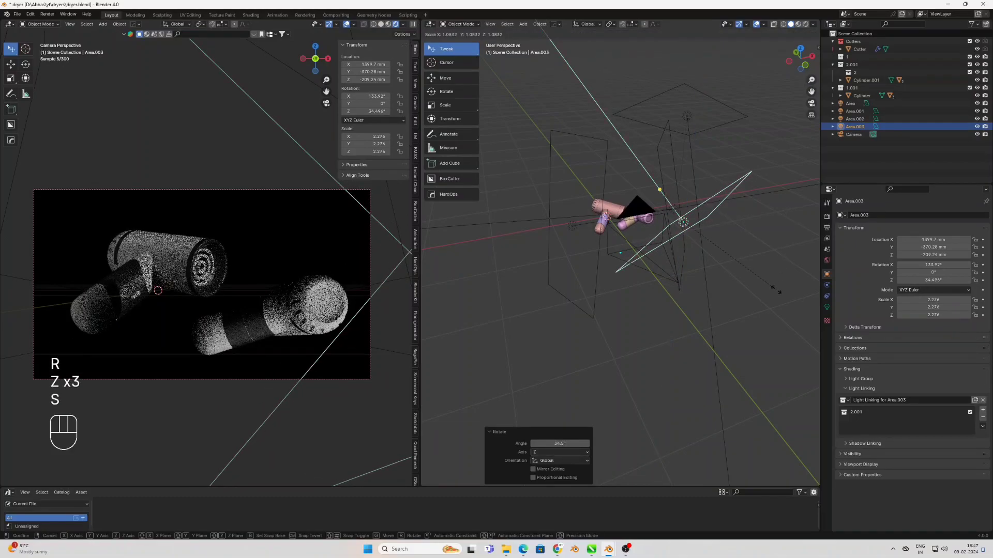
click(594, 357)
shift+middle_drag(297, 361, 313, 360)
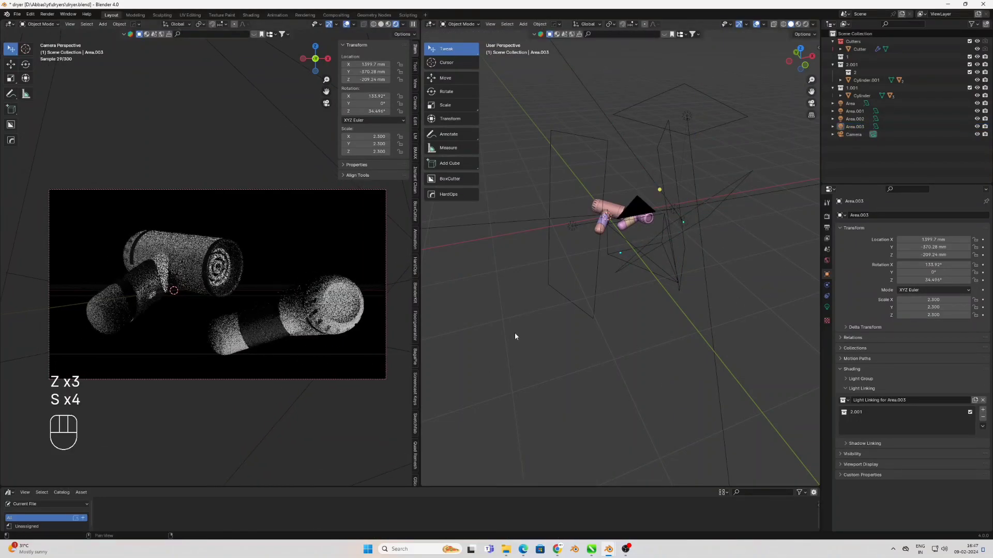
scroll(349, 316, up, 1)
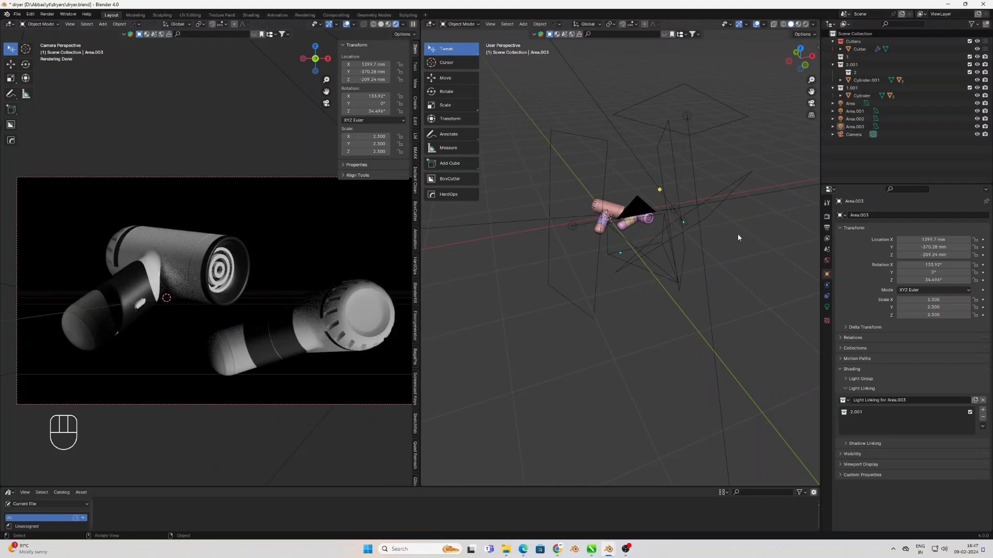
Set the linked light's beam spread to 90°
click(690, 226)
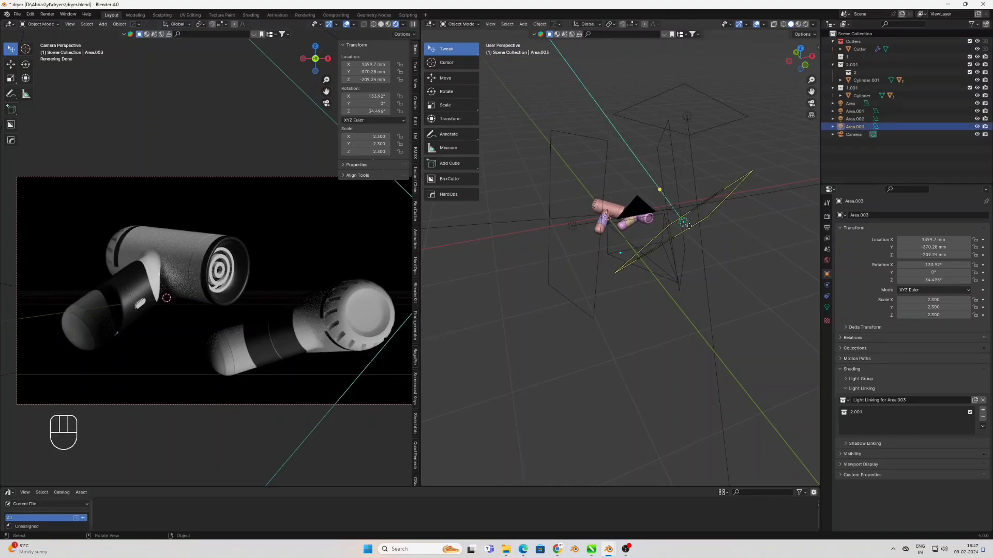
click(827, 308)
click(917, 357)
text(90)
key(Return)
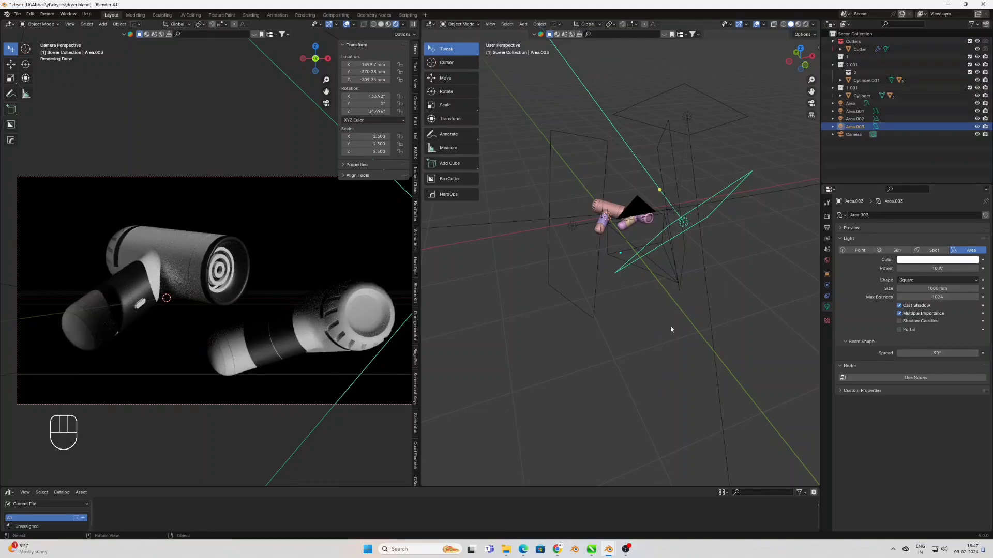
Tilt the linked light about -9° in the view plane and about 21.5° around its local Y axis
key(r)
click(738, 290)
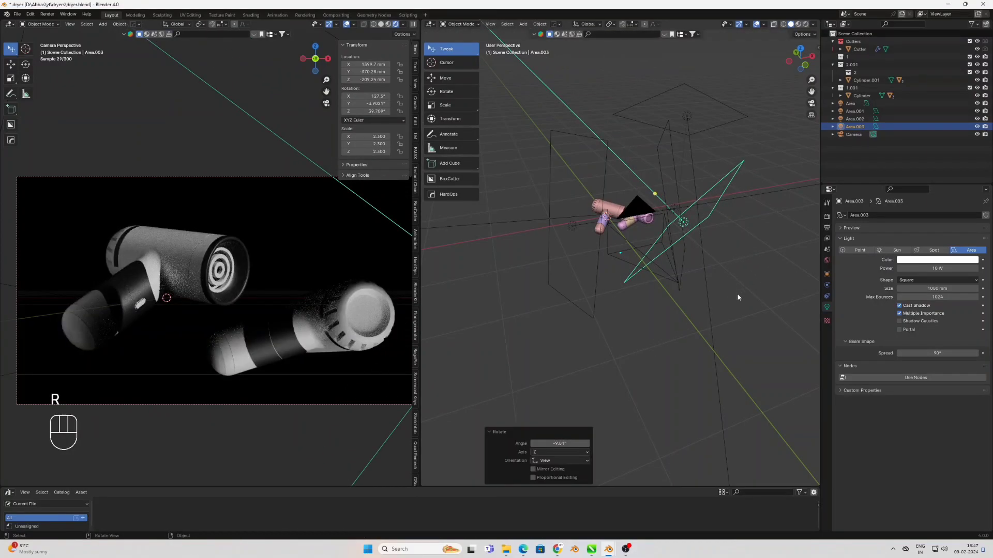
key(r)
key(r)
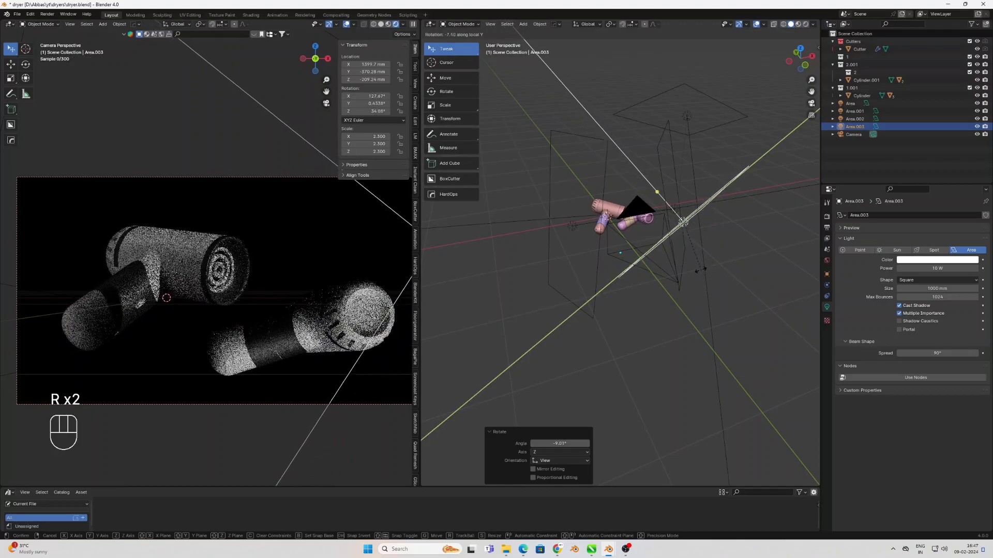
click(774, 305)
Move the linked light to about X 1075 mm, Y -470 mm, Z -293 mm and rotate it about -40° around global Y
key(g)
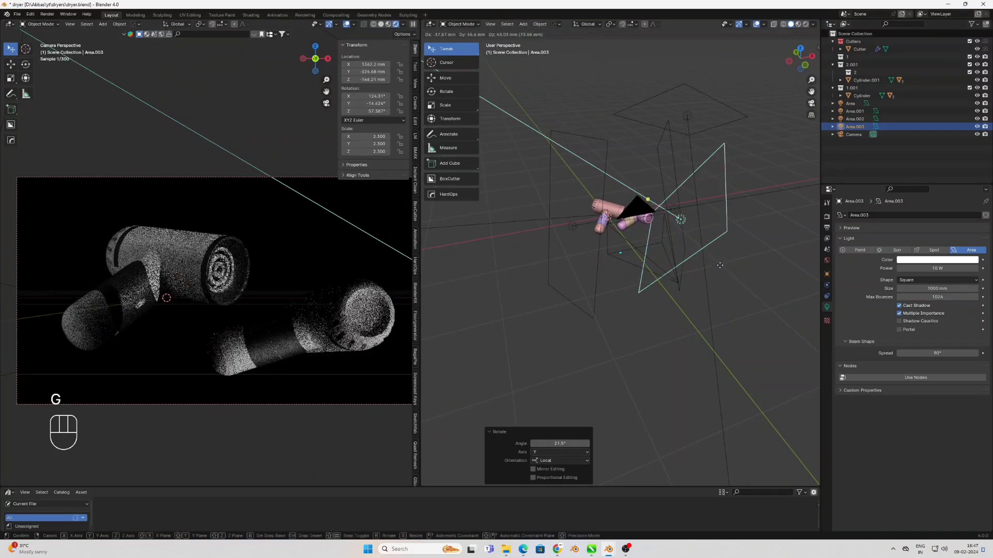
click(714, 264)
middle_drag(677, 274, 580, 297)
key(g)
click(739, 314)
key(r)
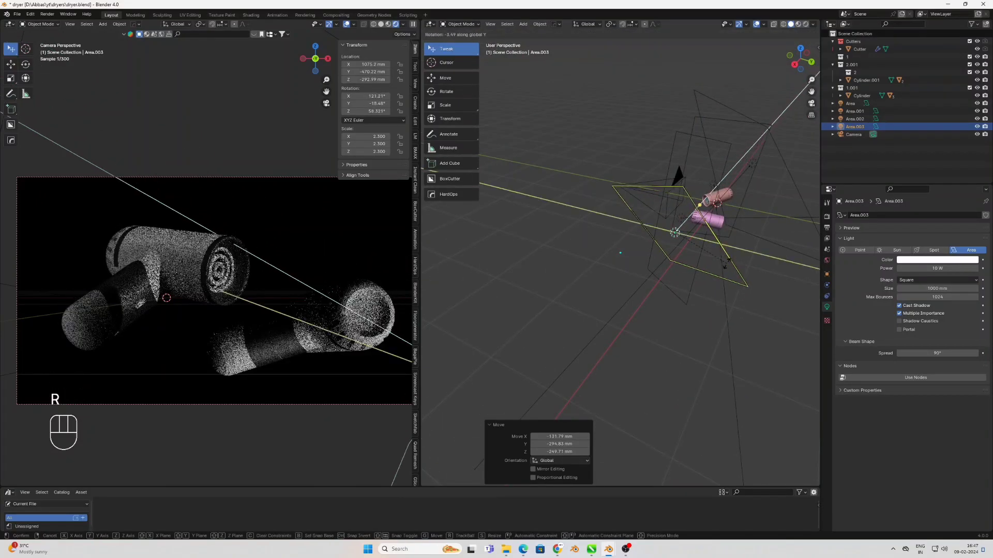
click(693, 282)
Rotate the linked light -32° around global Z and shrink it by a factor of about 0.93
middle_drag(693, 282, 721, 279)
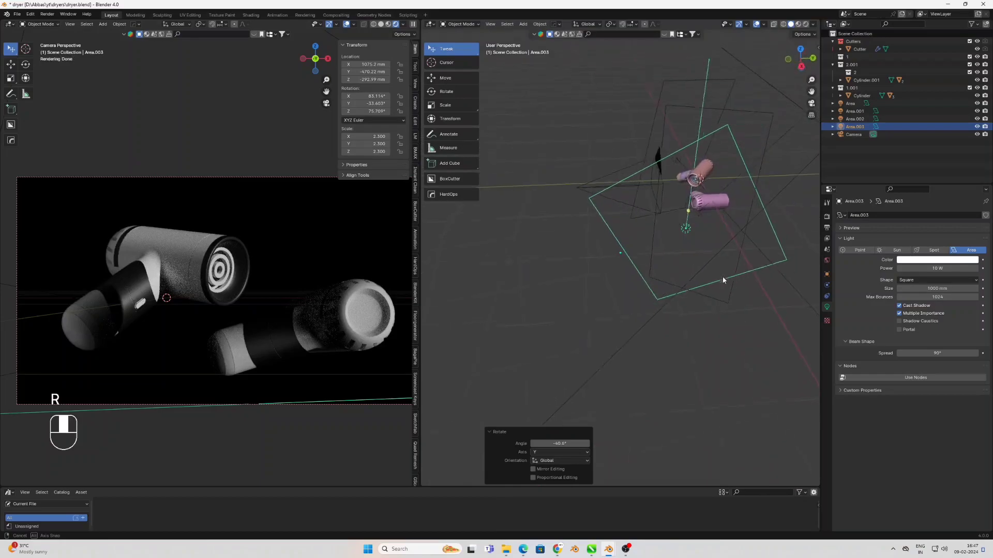
key(r)
key(z)
key(z)
click(706, 296)
key(s)
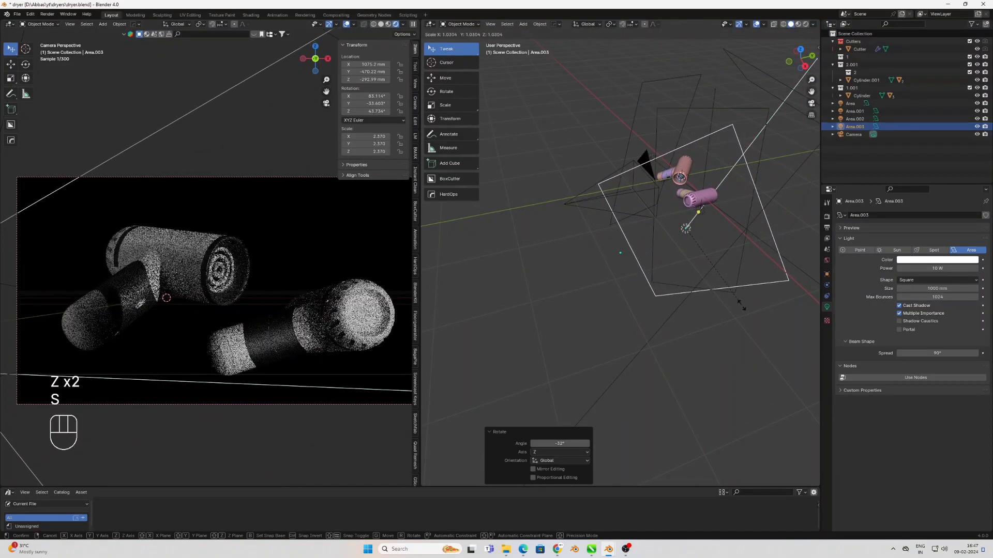
key(s)
key(s)
key(s)
click(770, 291)
Adjust the linked light's rotation around global Z and rotate it about 26° around global X
key(r)
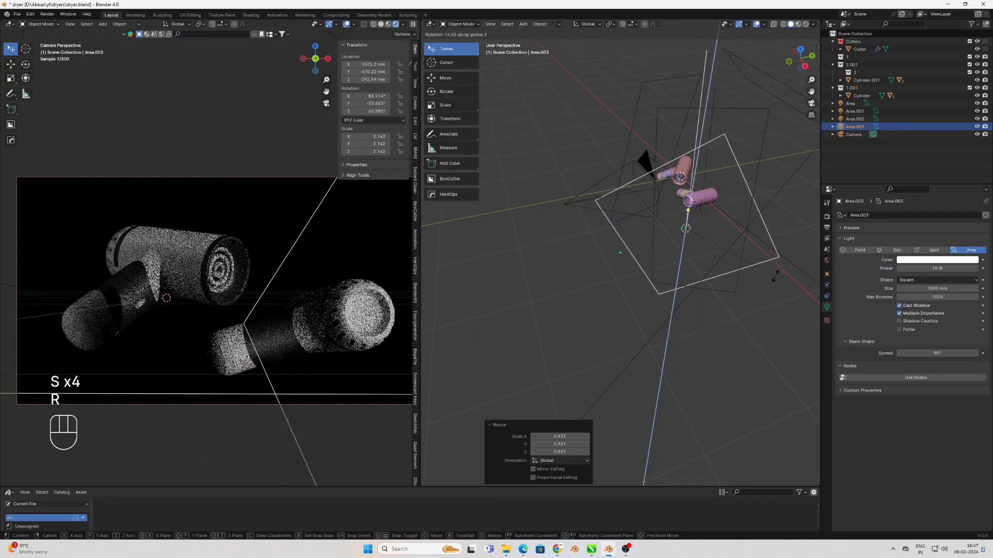
key(z)
click(774, 283)
key(z)
key(z)
middle_drag(774, 283, 576, 348)
key(r)
key(x)
click(641, 336)
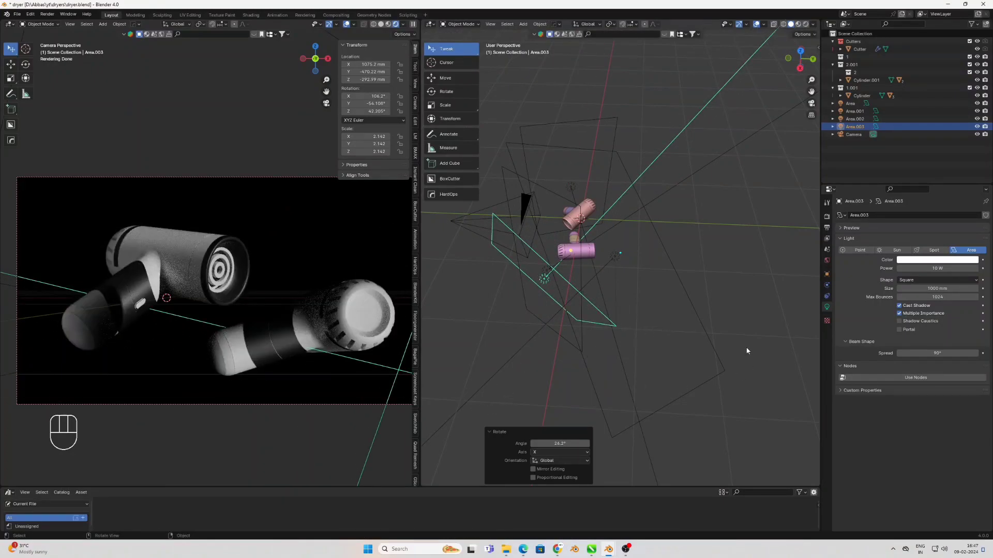
In the top view, duplicate the linked light and offset the copy about -2550 mm in X and 968 mm in Y
key(KP_7)
scroll(597, 314, down, 2)
shift+middle_drag(597, 315, 694, 318)
key(shift+d)
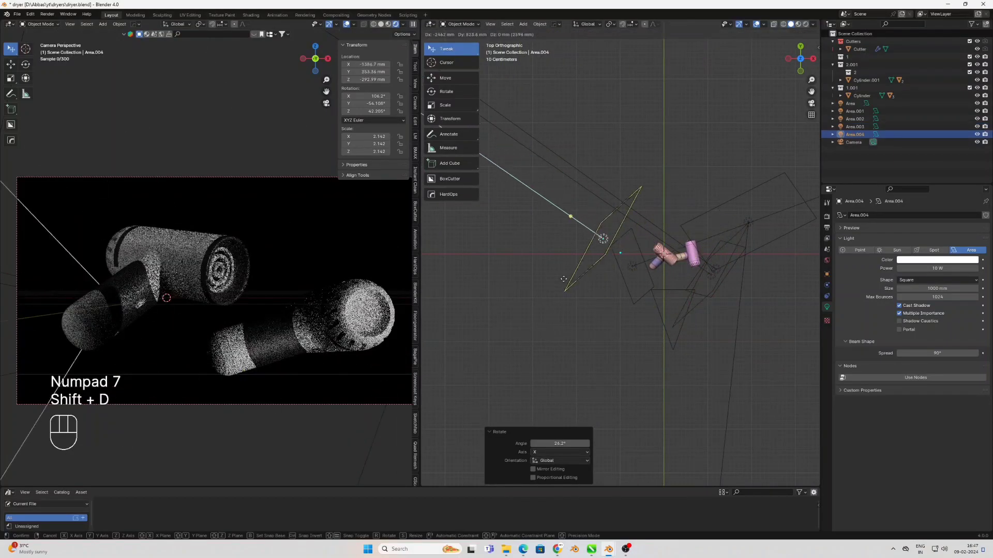
click(569, 278)
Rotate the copied light about -180° around global Z so it points toward the dryers
key(r)
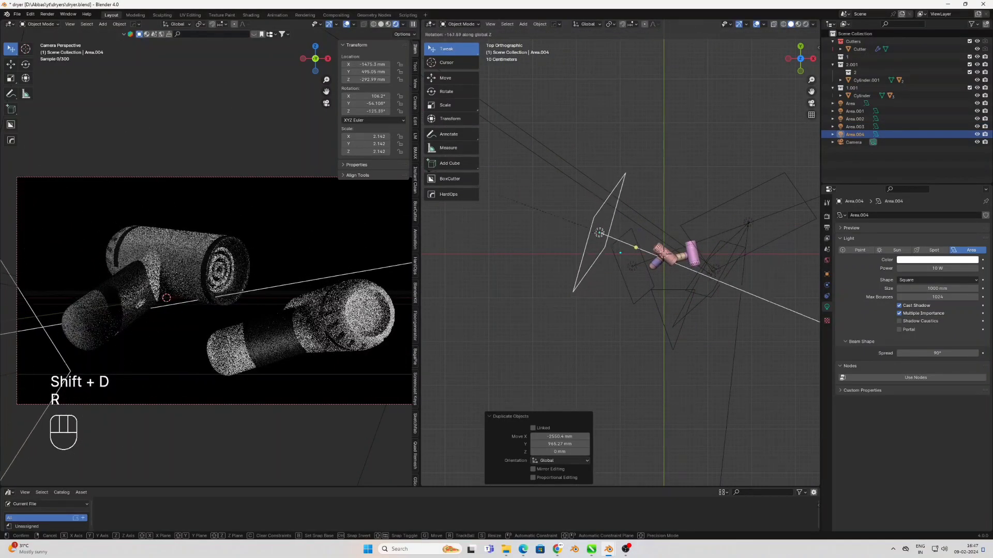
key(z)
key(z)
key(z)
key(z)
click(599, 233)
Move the copied light behind the dryers to about X -903 mm and enlarge it by a factor of about 1.575
key(g)
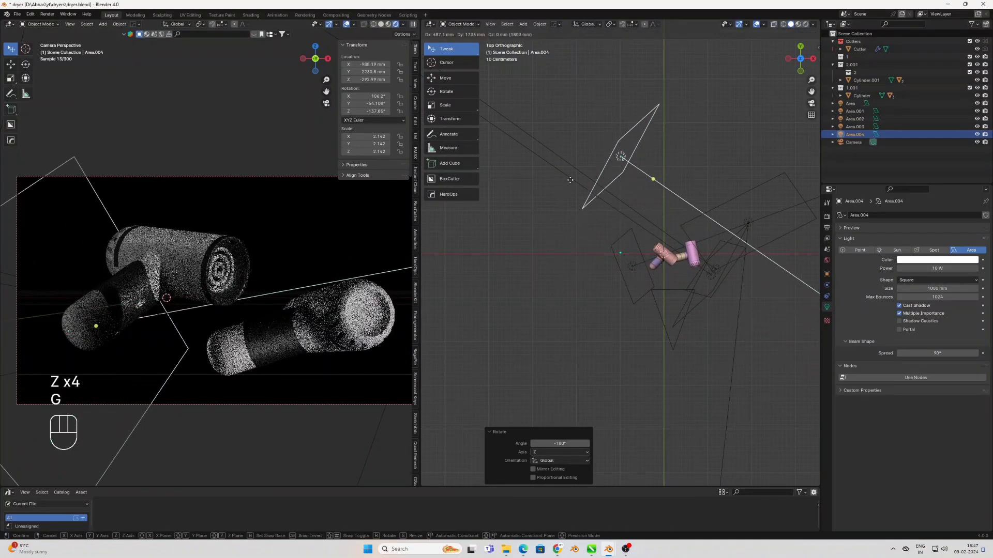
click(571, 184)
key(s)
key(s)
key(s)
key(s)
click(774, 353)
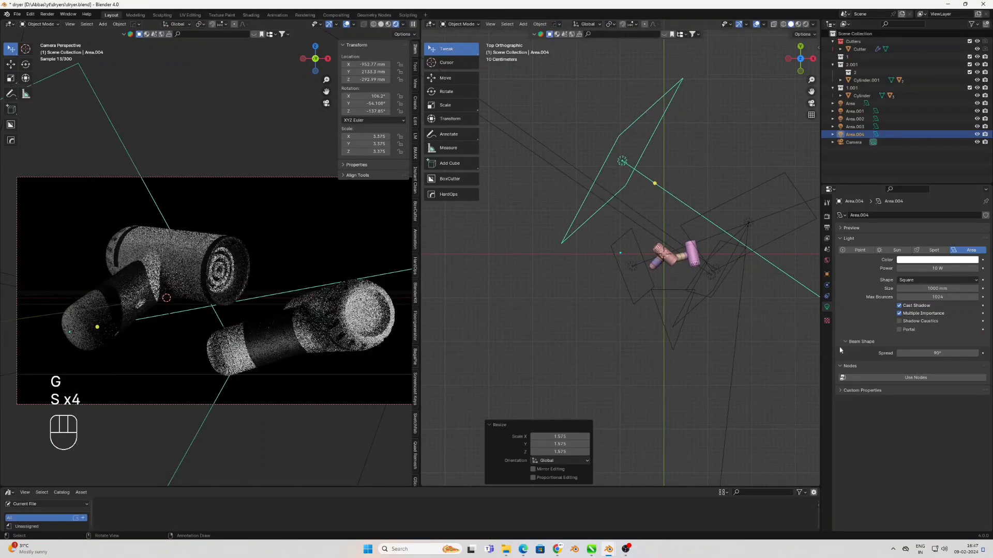
Set the copied light's power to 5 W
text(2)
key(Return)
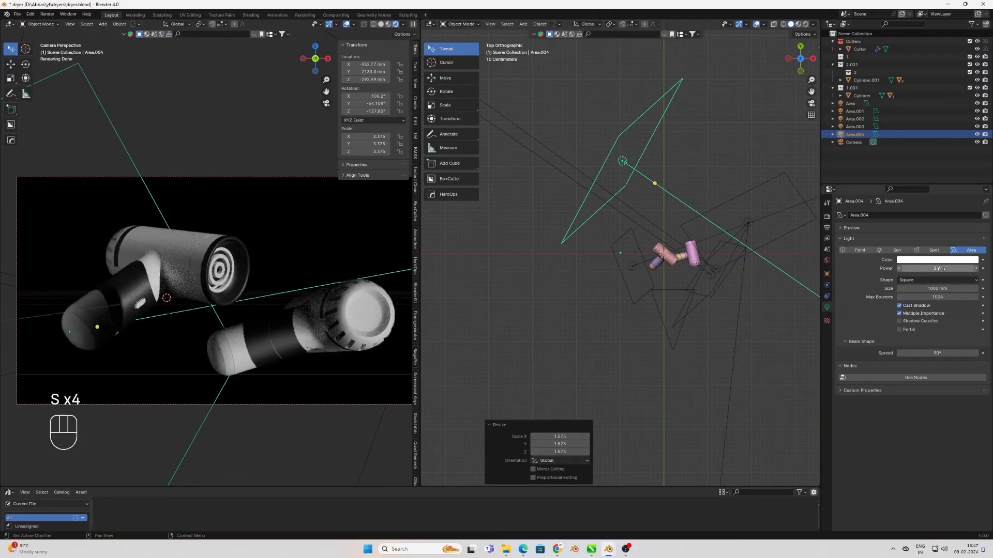
text(5)
key(Return)
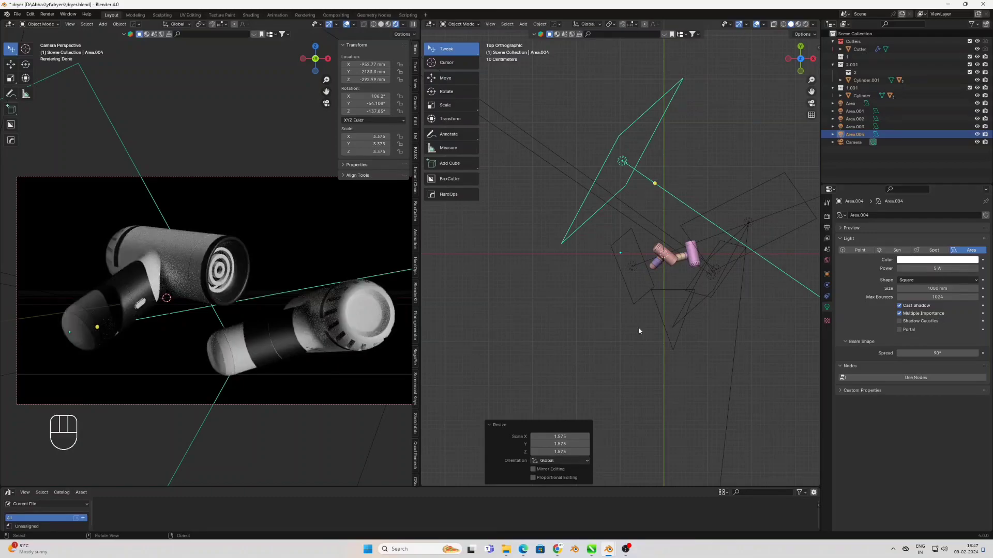
Deselect the light, show the output settings, and render the camera frame in a maximized render window
click(686, 335)
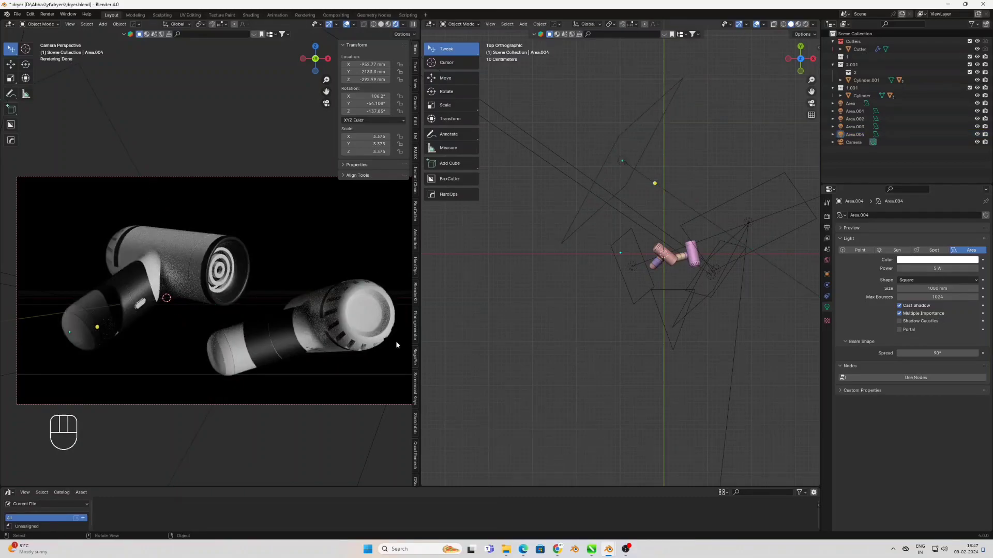
click(828, 227)
key(F12)
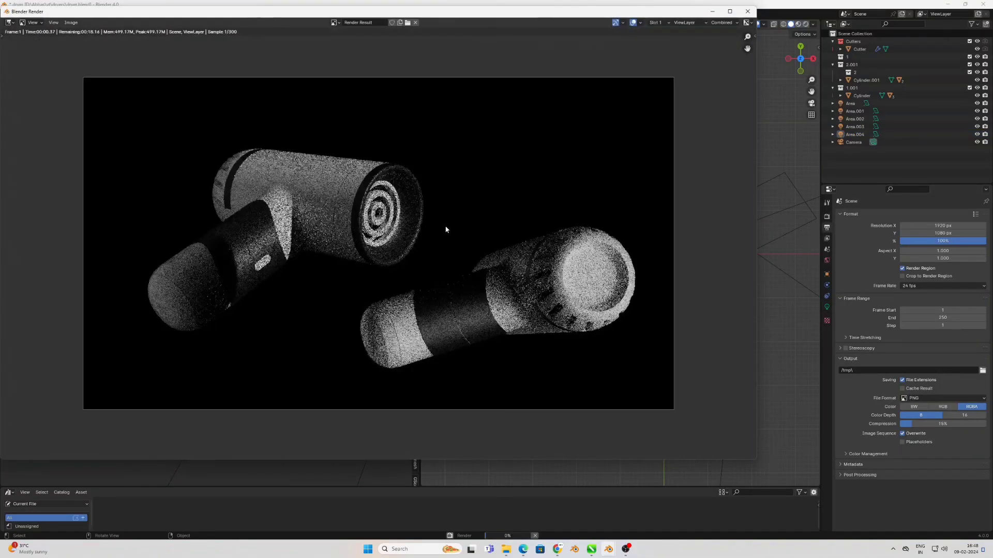
click(729, 12)
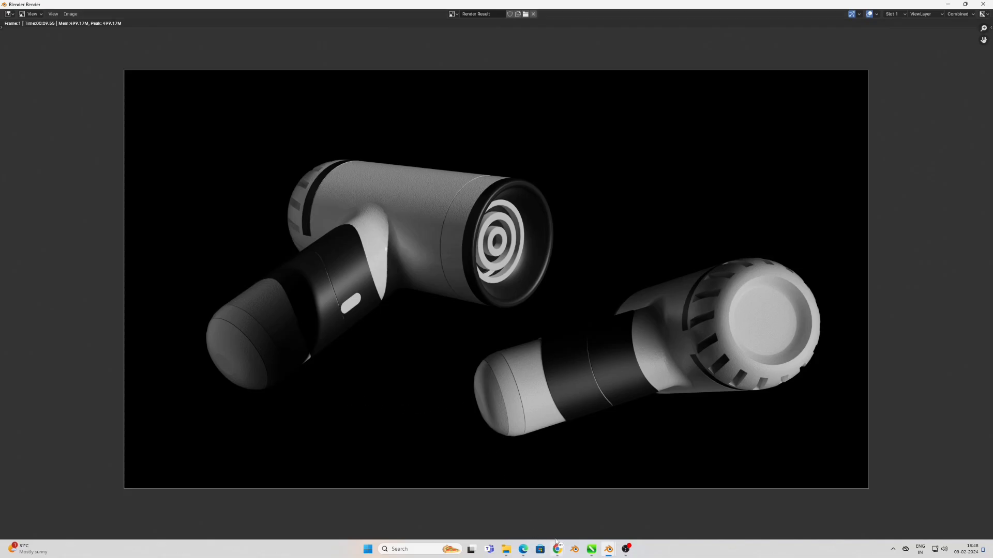
click(627, 550)
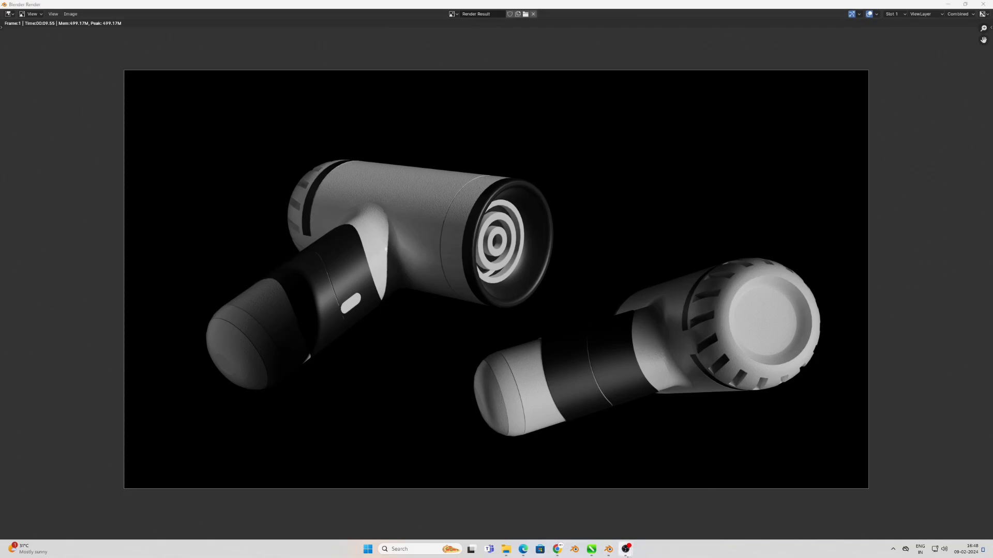